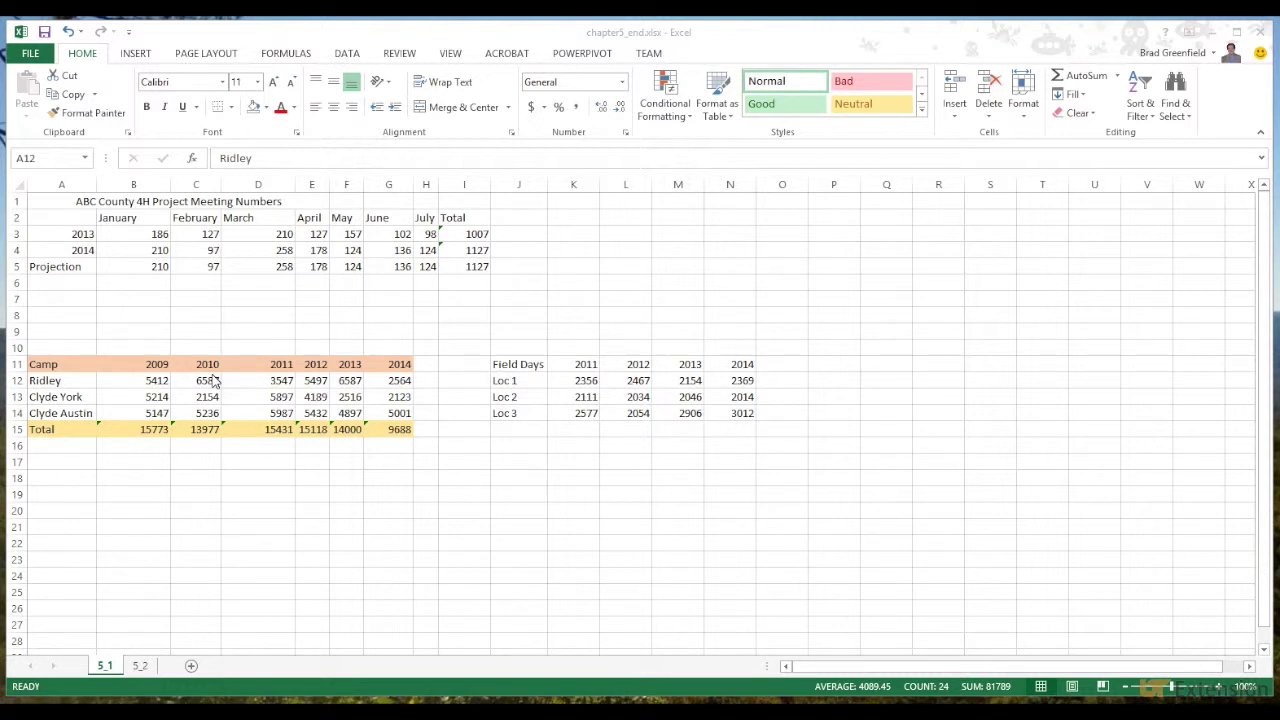
- Try moving the Camp table elsewhere, then undo it back to A11:G15
left_click(249, 419)
left_click(54, 363)
mouse_move(63, 365)
left_mouse_down()
mouse_move(209, 377)
mouse_move(355, 437)
mouse_move(408, 434)
left_mouse_up()
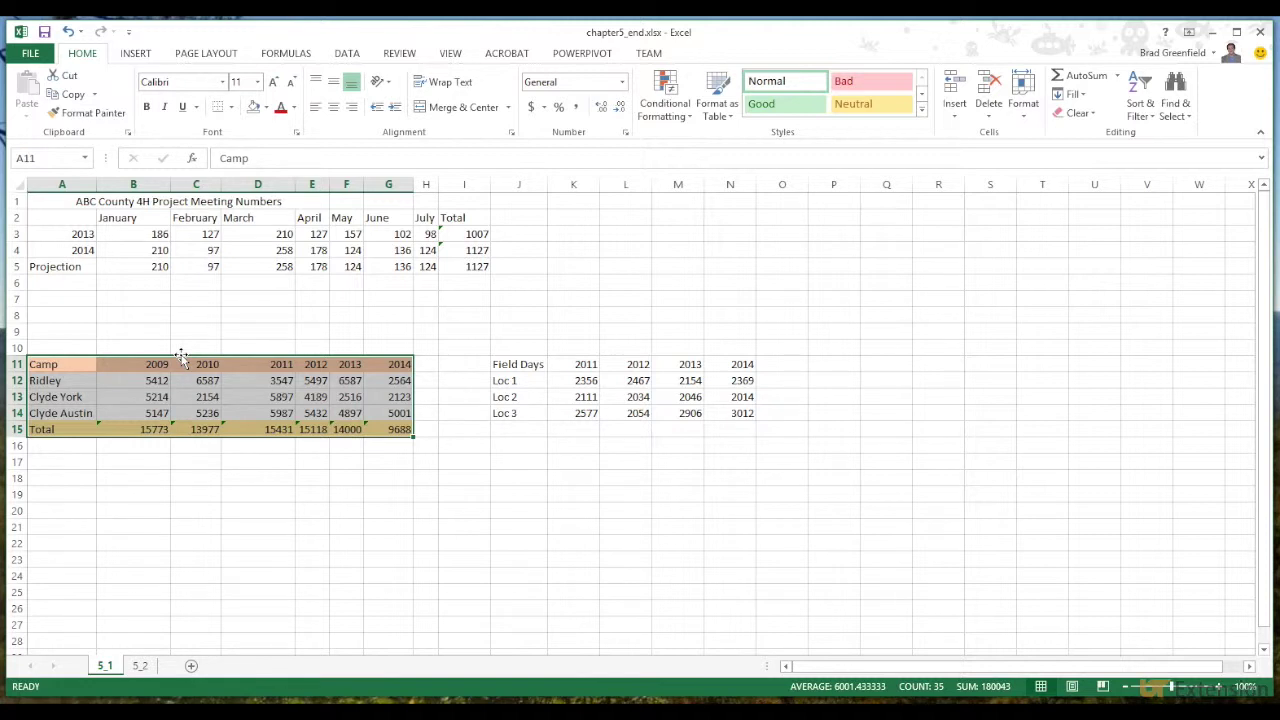
left_click_drag(181, 358, 1105, 405)
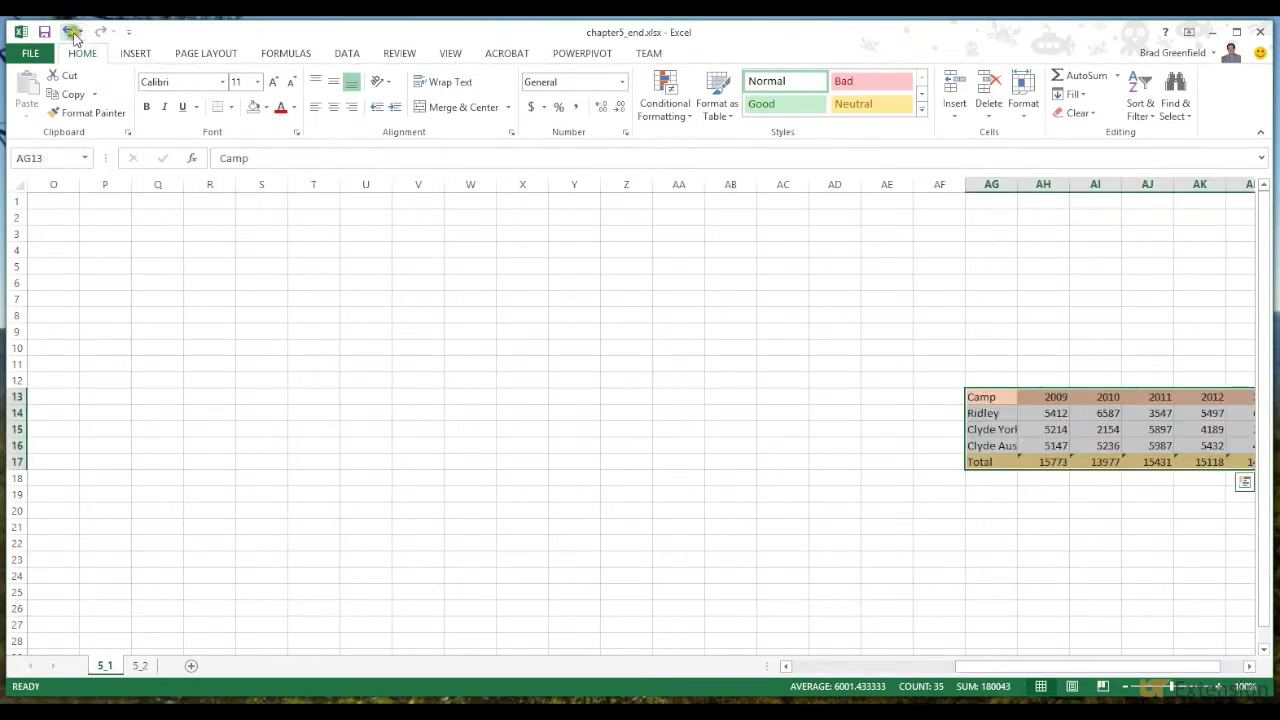
left_click(71, 33)
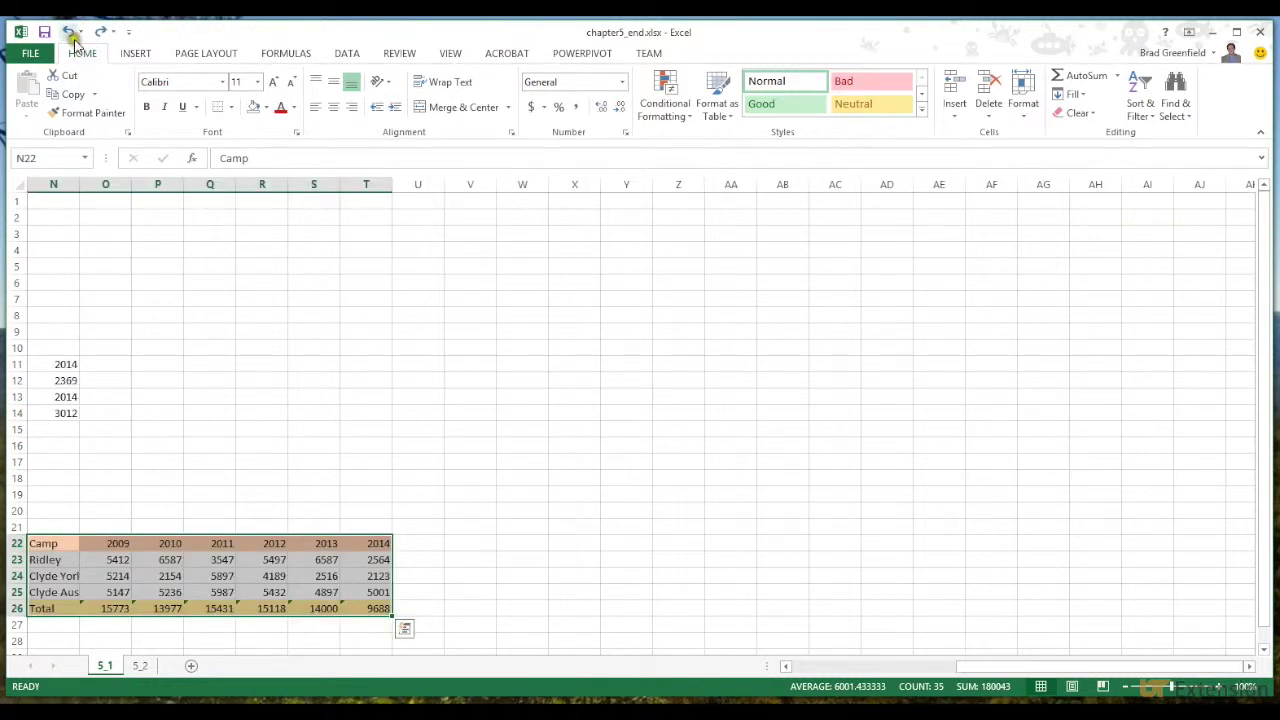
left_click(71, 33)
left_click(71, 33)
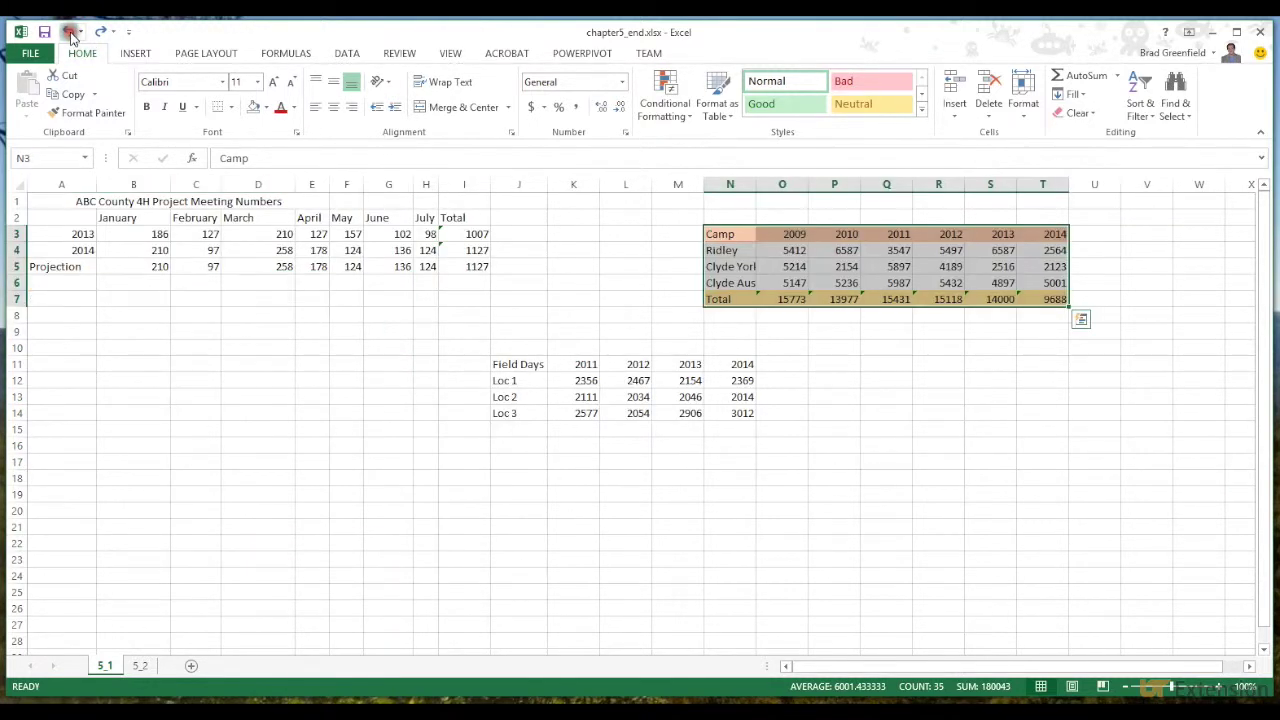
left_click(71, 33)
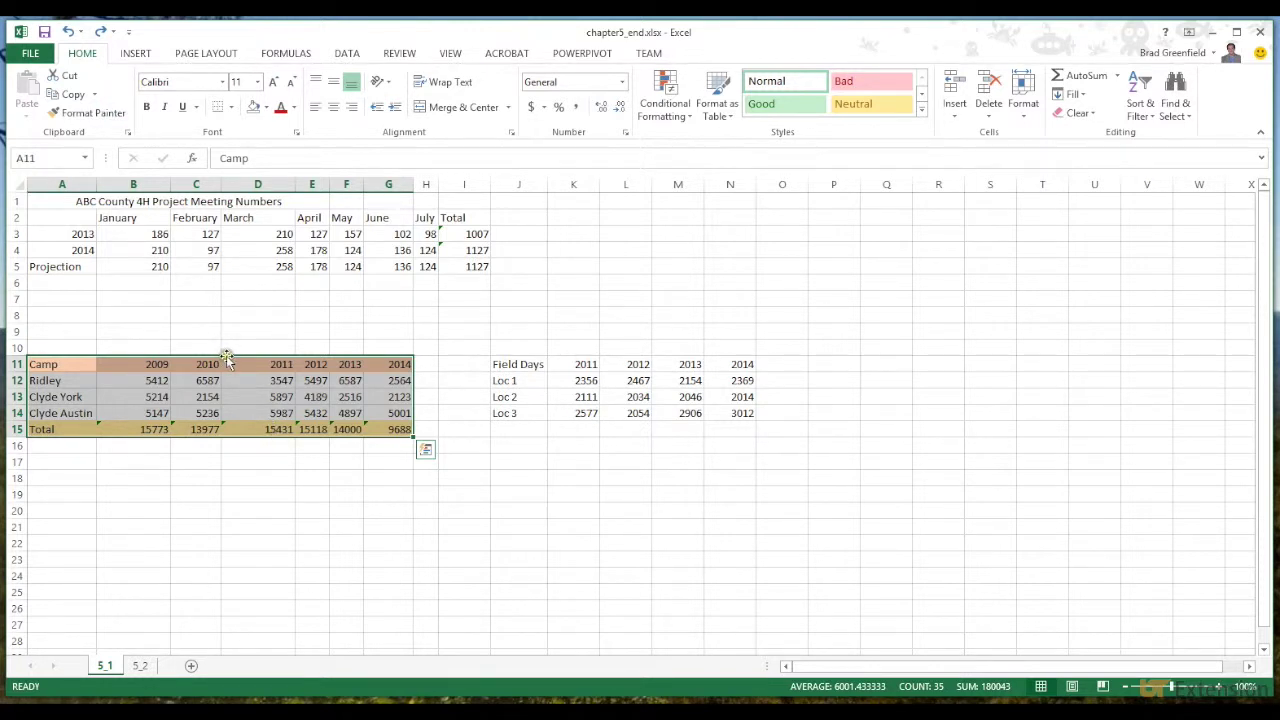
- Move the Camp table to N3:T7, inspect its adjusted SUM formula, then move it back to A11:G15
left_click(156, 429)
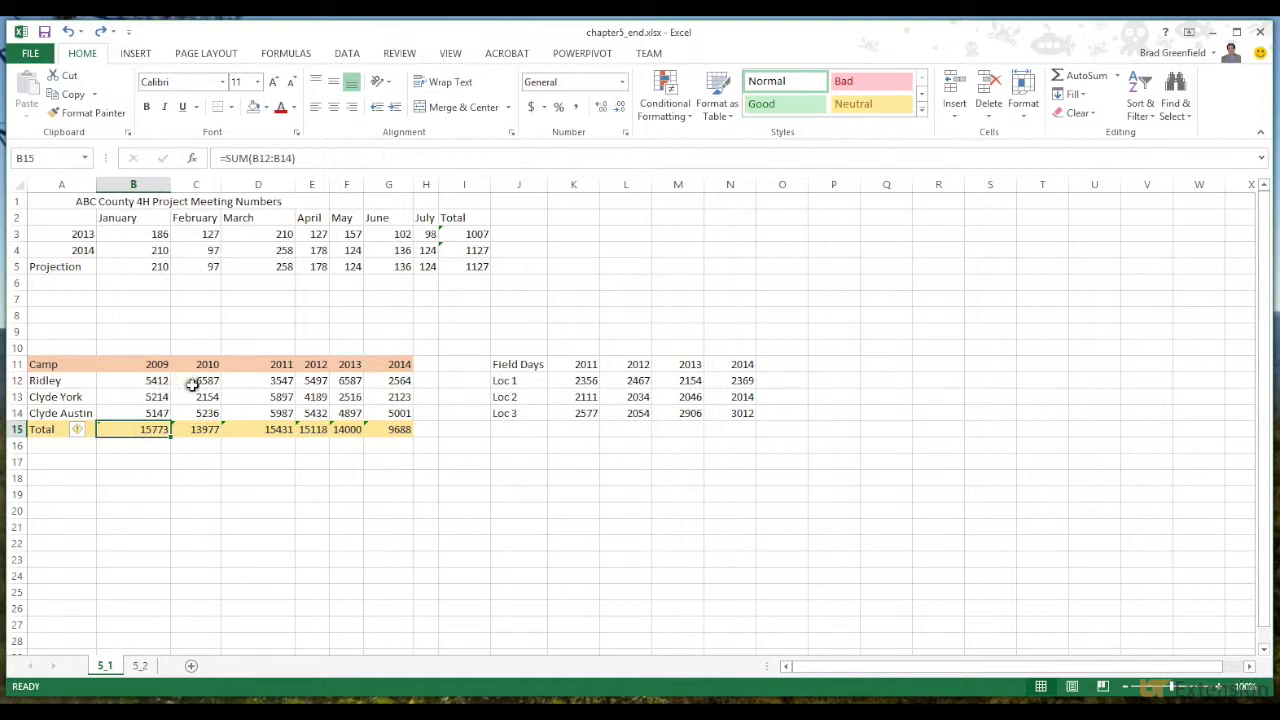
left_click_drag(152, 380, 157, 412)
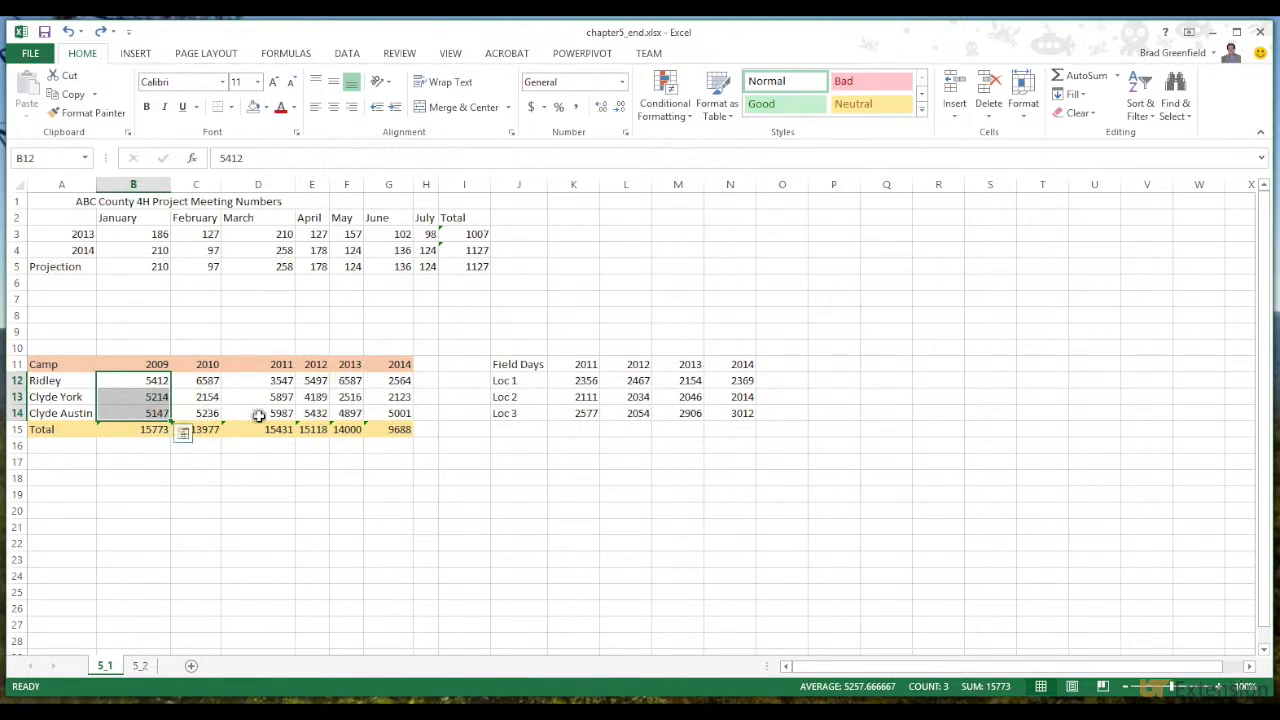
left_click_drag(60, 364, 400, 435)
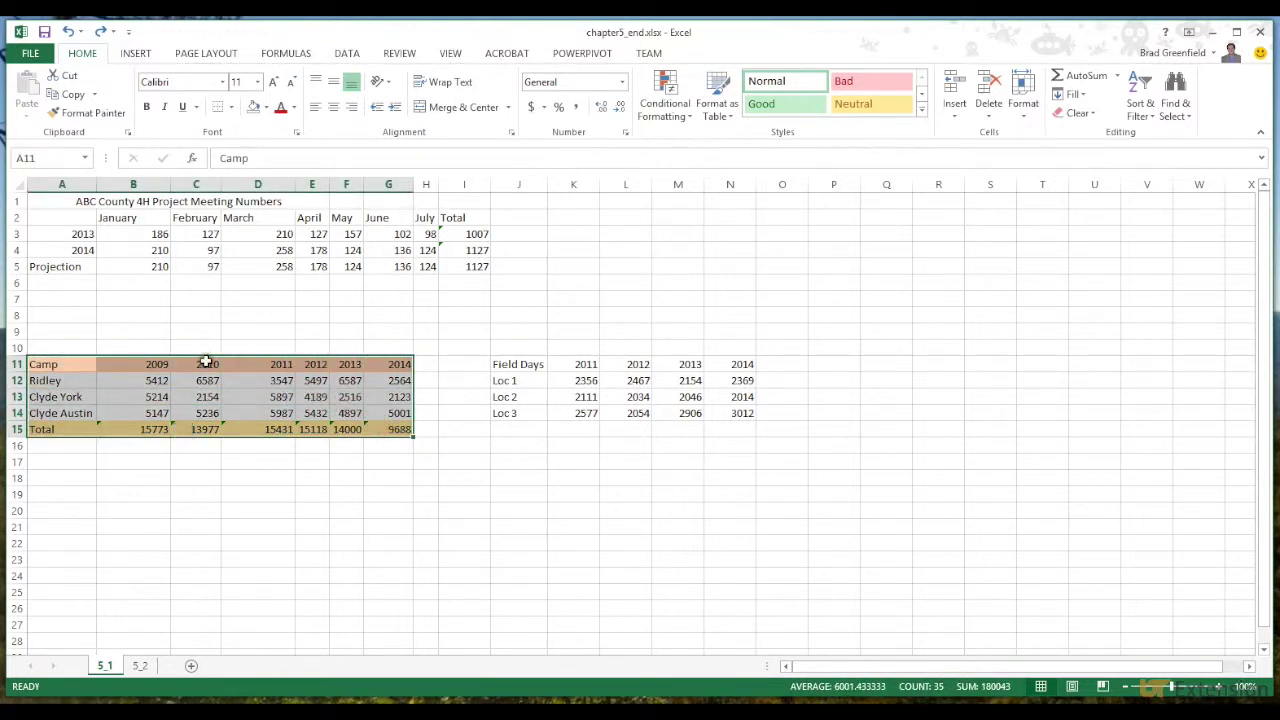
left_click_drag(207, 358, 858, 238)
left_click(777, 298)
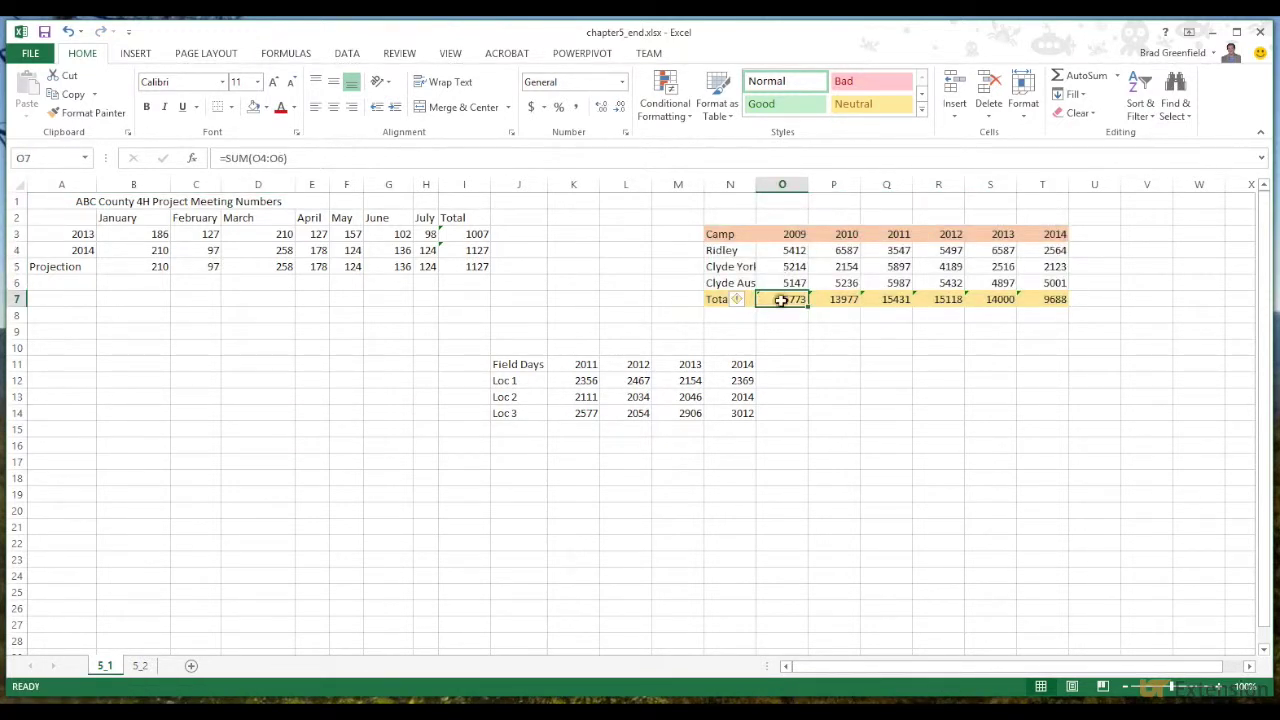
left_click(779, 252)
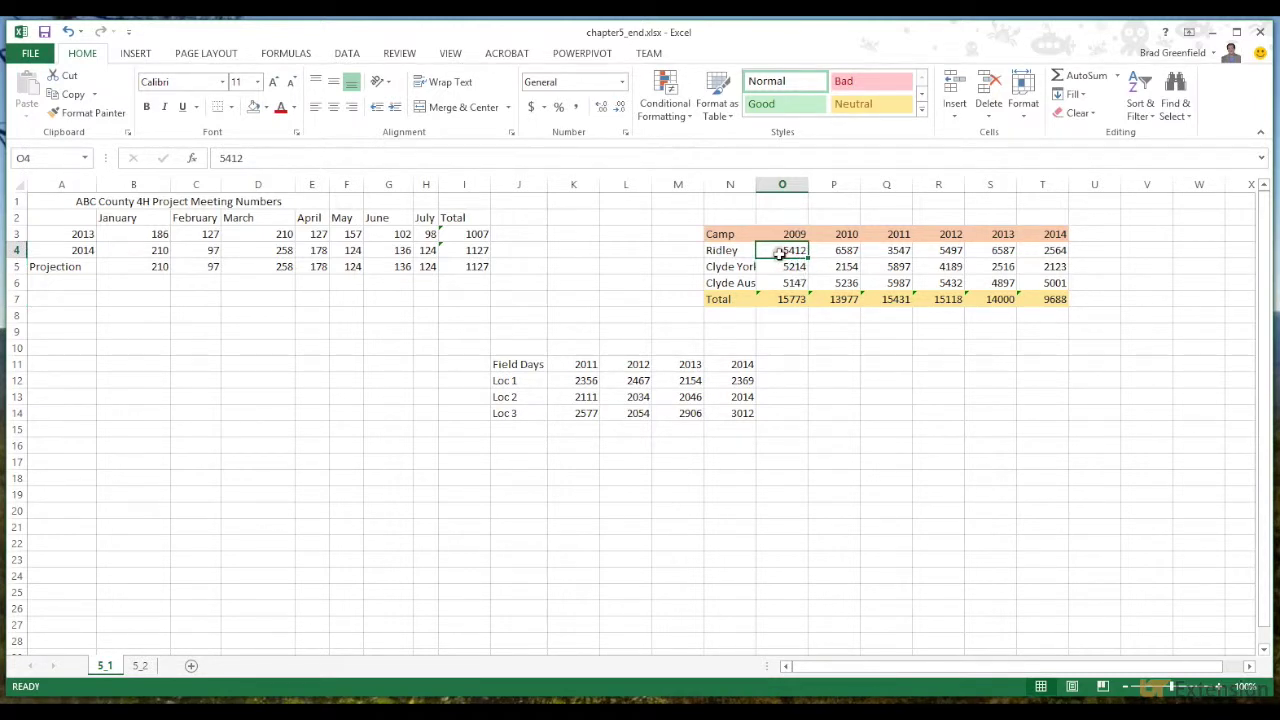
left_click(779, 283)
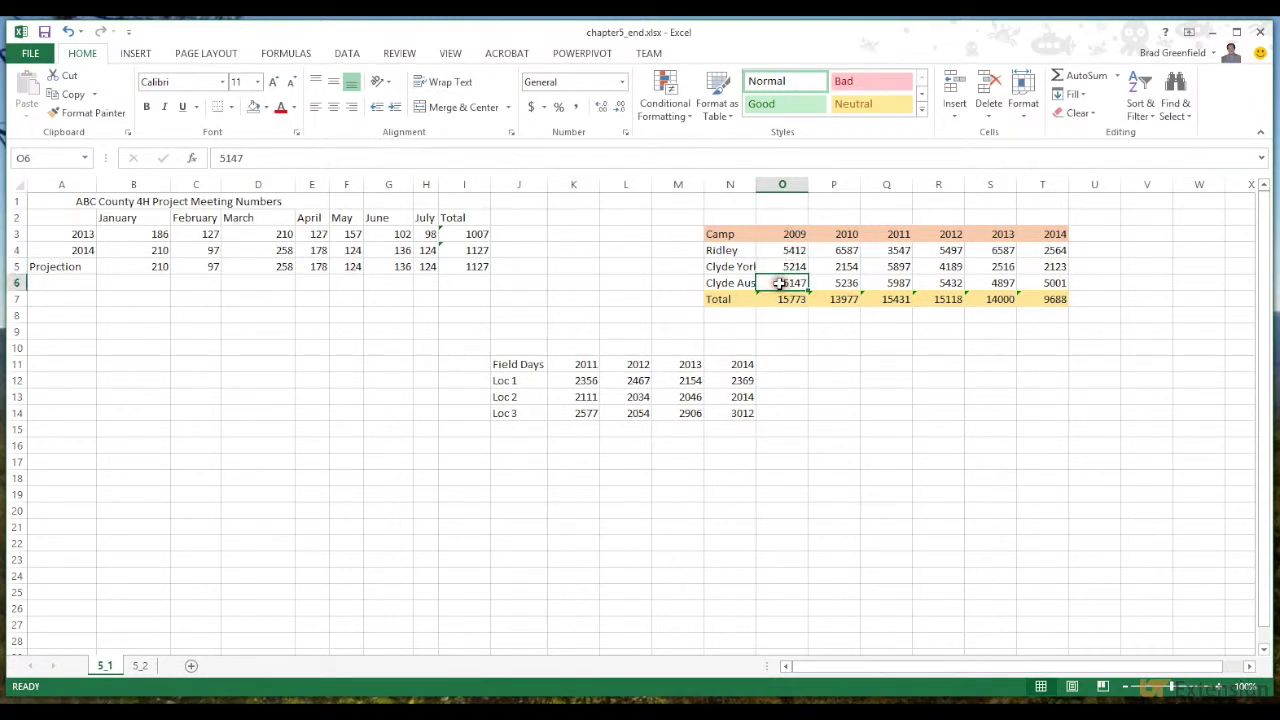
left_click(786, 298)
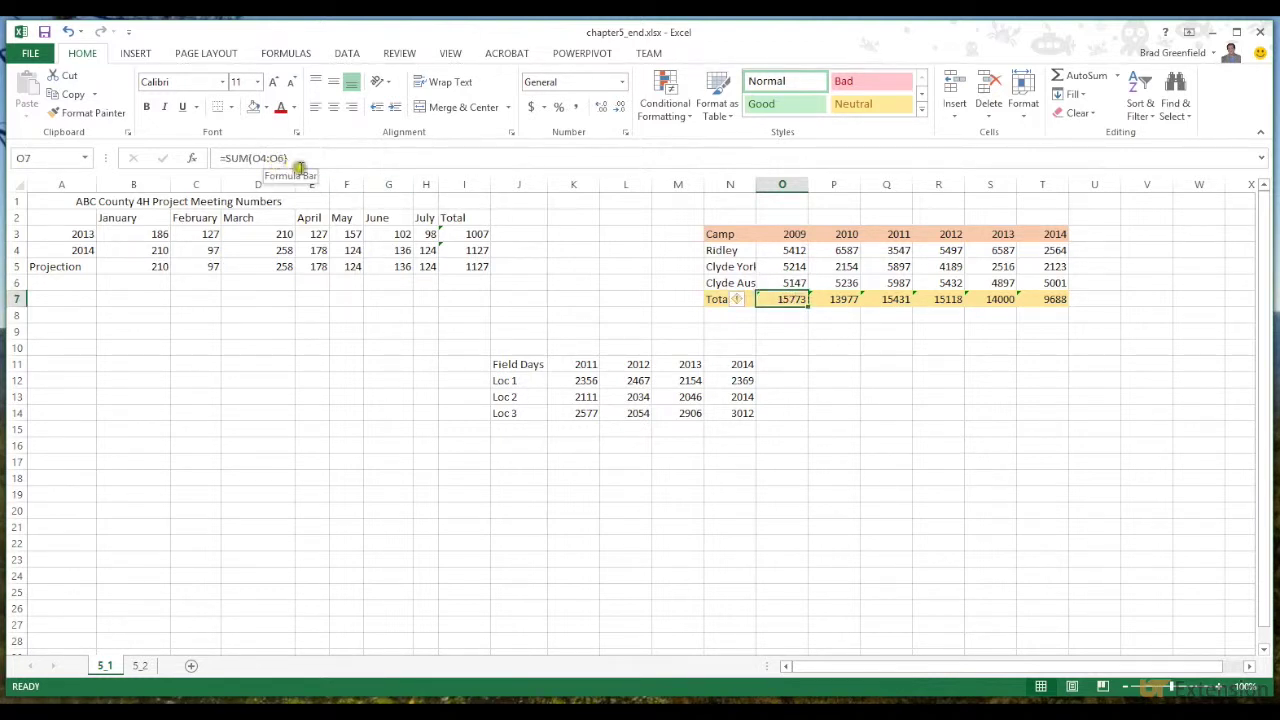
left_click(737, 234)
left_click_drag(737, 234, 1035, 296)
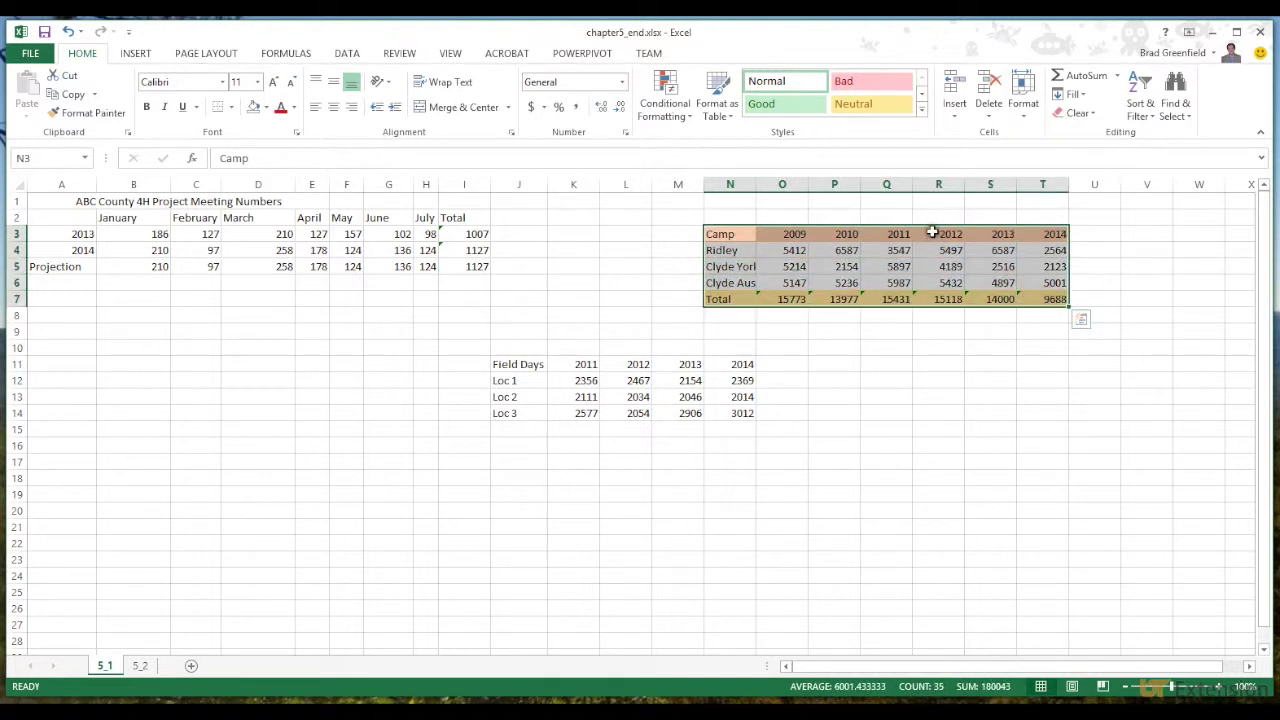
left_click_drag(931, 224, 268, 363)
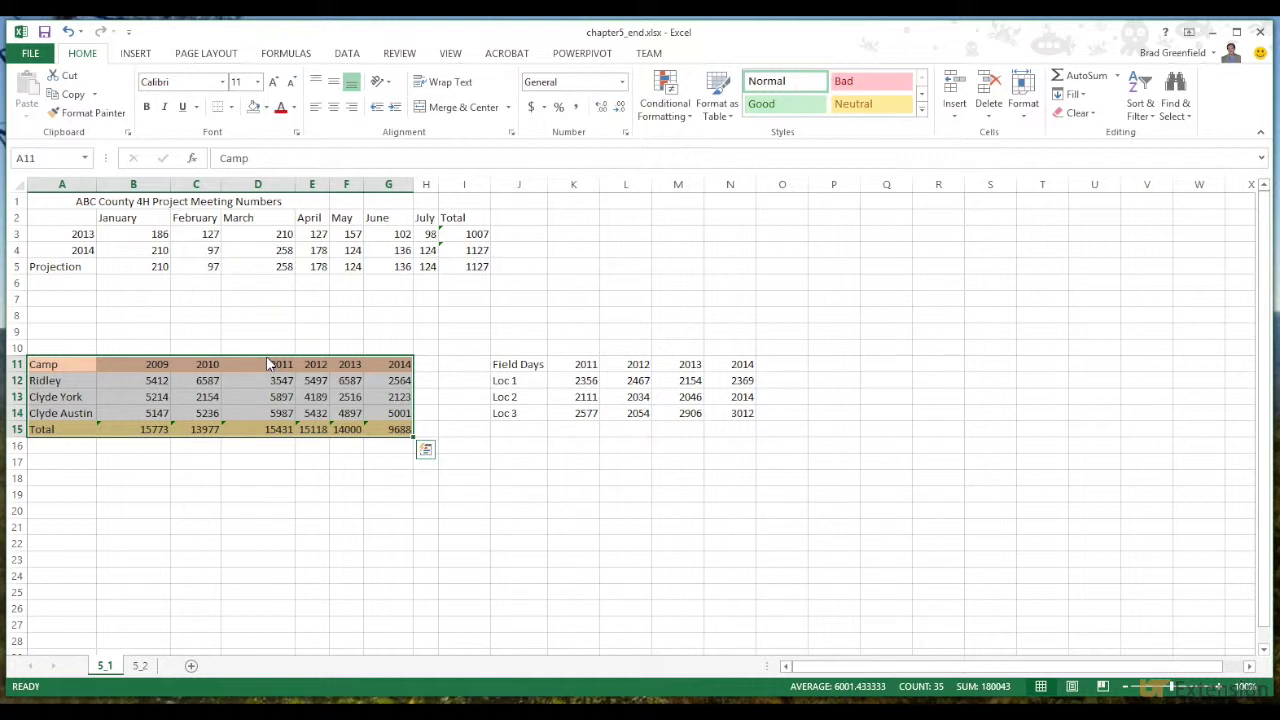
- Try moving the Ridley row down to row 20, then undo it
left_click(253, 457)
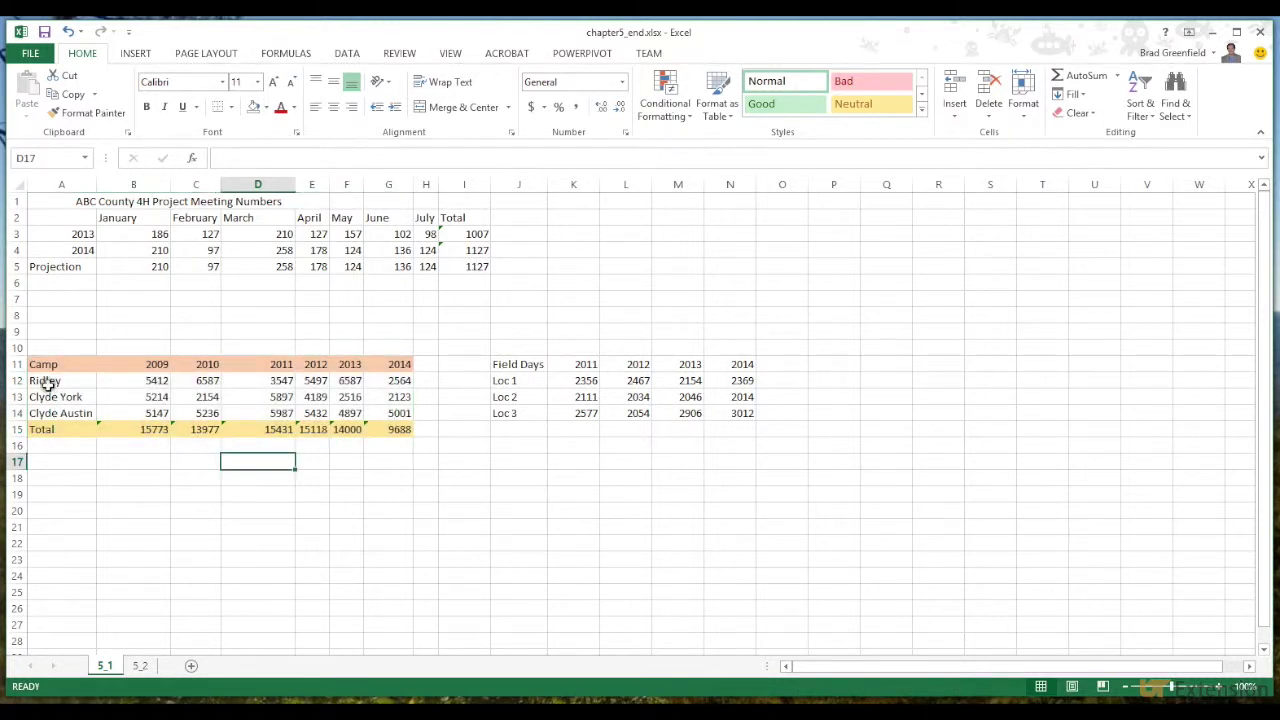
left_click_drag(36, 381, 400, 388)
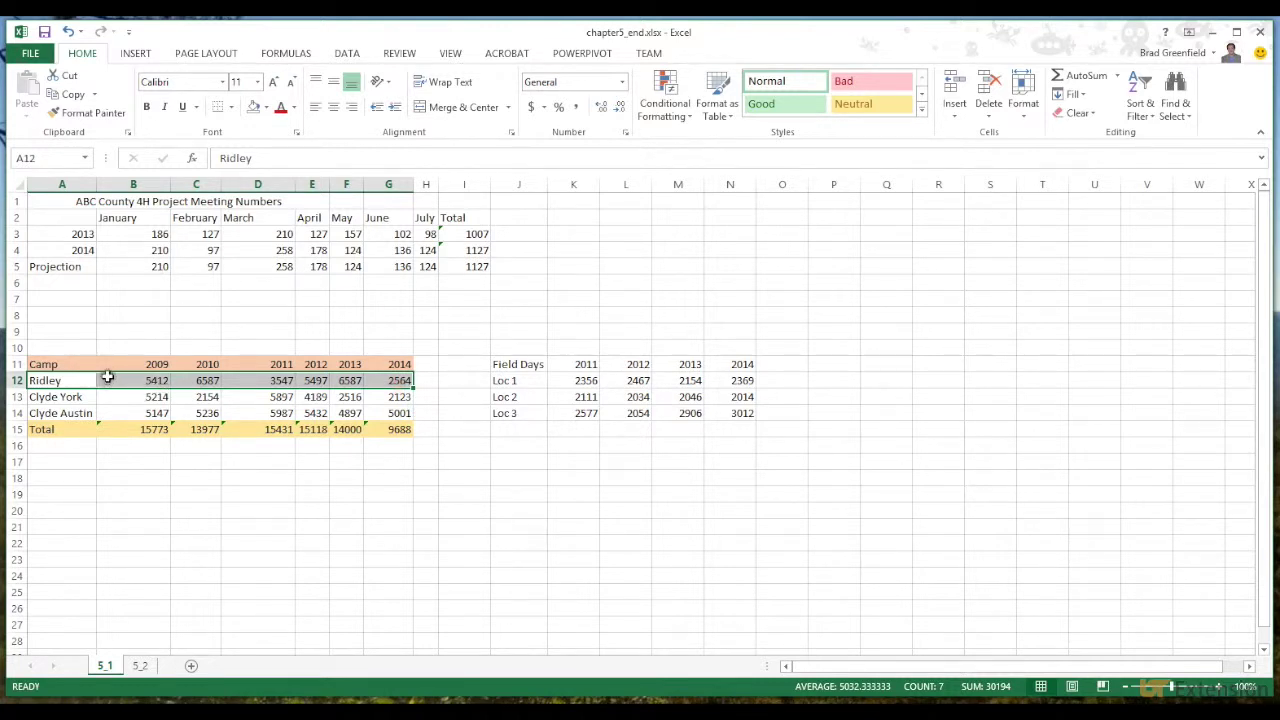
left_click_drag(108, 375, 555, 510)
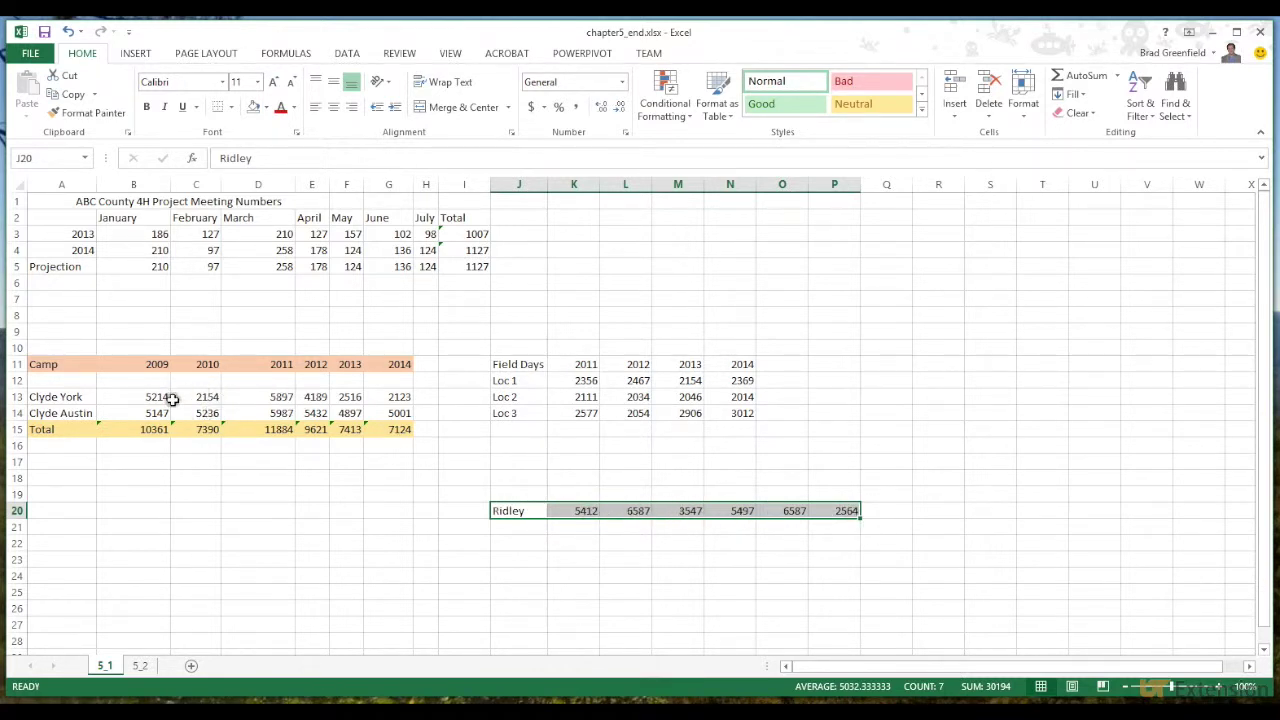
left_click(66, 32)
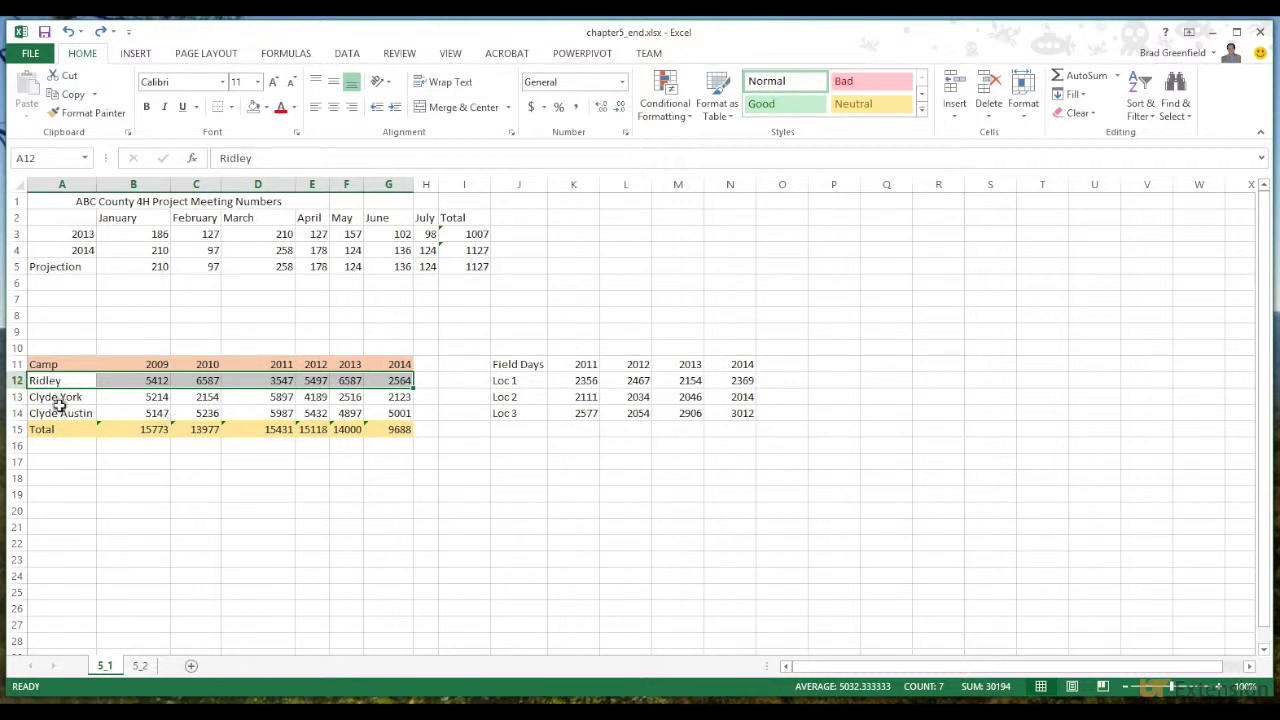
- Reorder the Camp rows: Clyde Austin above Clyde York, then Clyde York above Ridley
left_click_drag(46, 412, 377, 418)
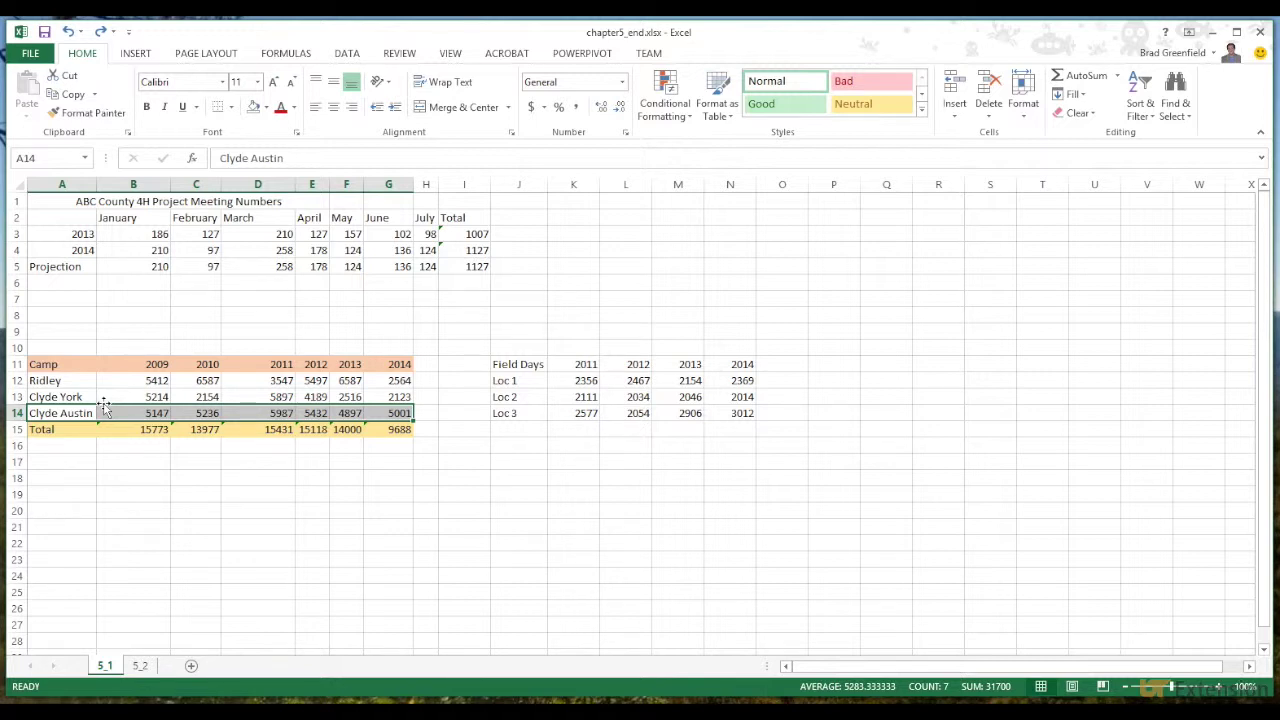
left_click_drag(105, 408, 83, 383)
left_click_drag(84, 395, 383, 417)
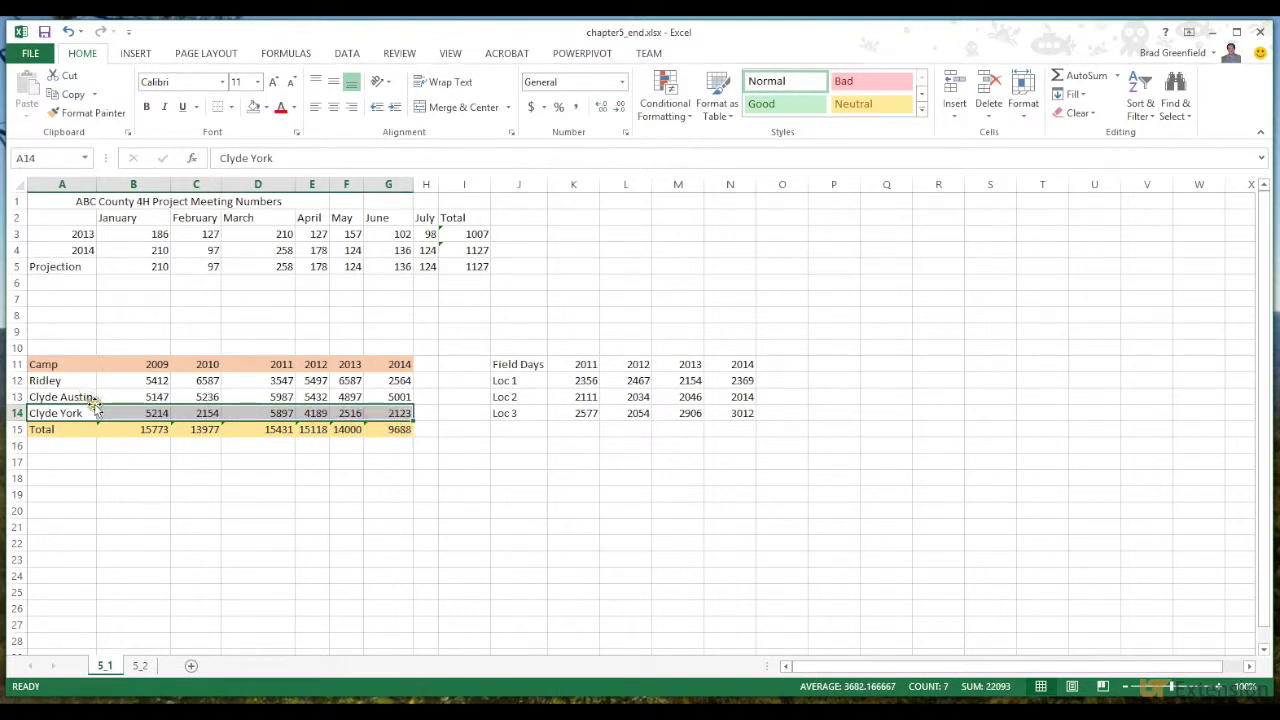
left_click_drag(97, 409, 80, 380)
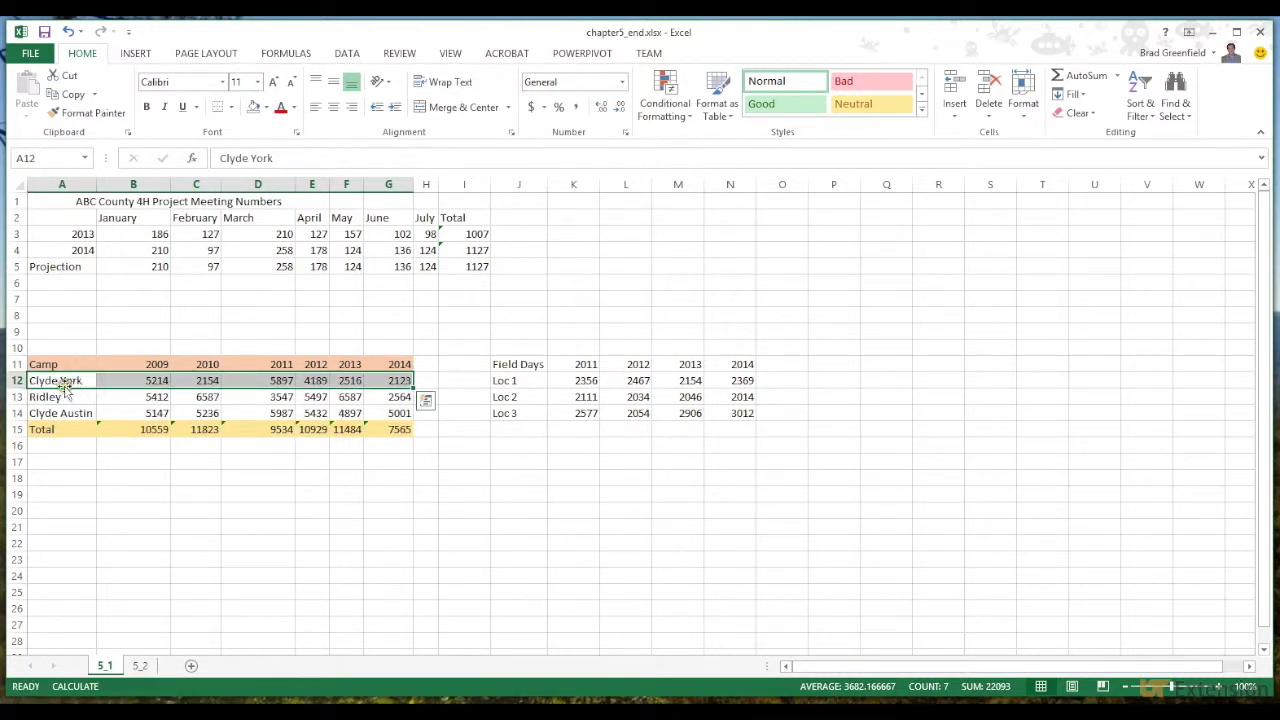
- Change B15 to =SUM(B12:B14) and fill the corrected total across C15:G15
left_click(154, 431)
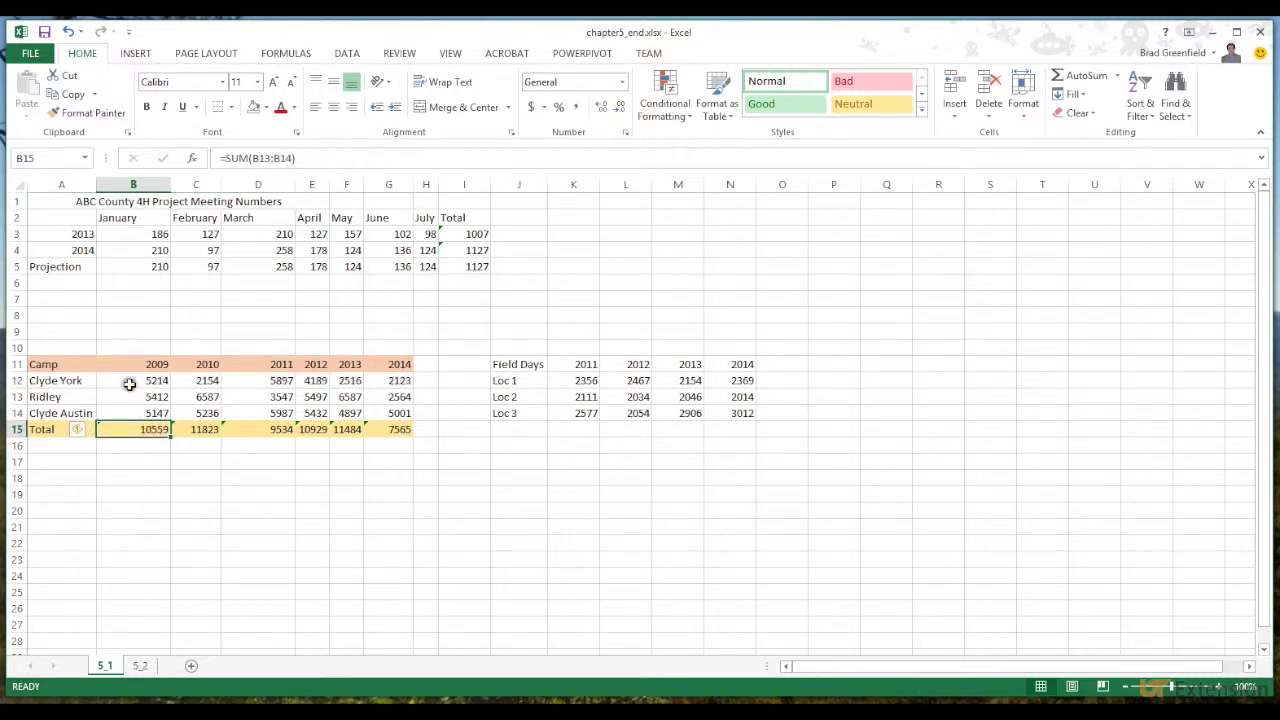
left_click(268, 158)
key("BackSpace")
type("2")
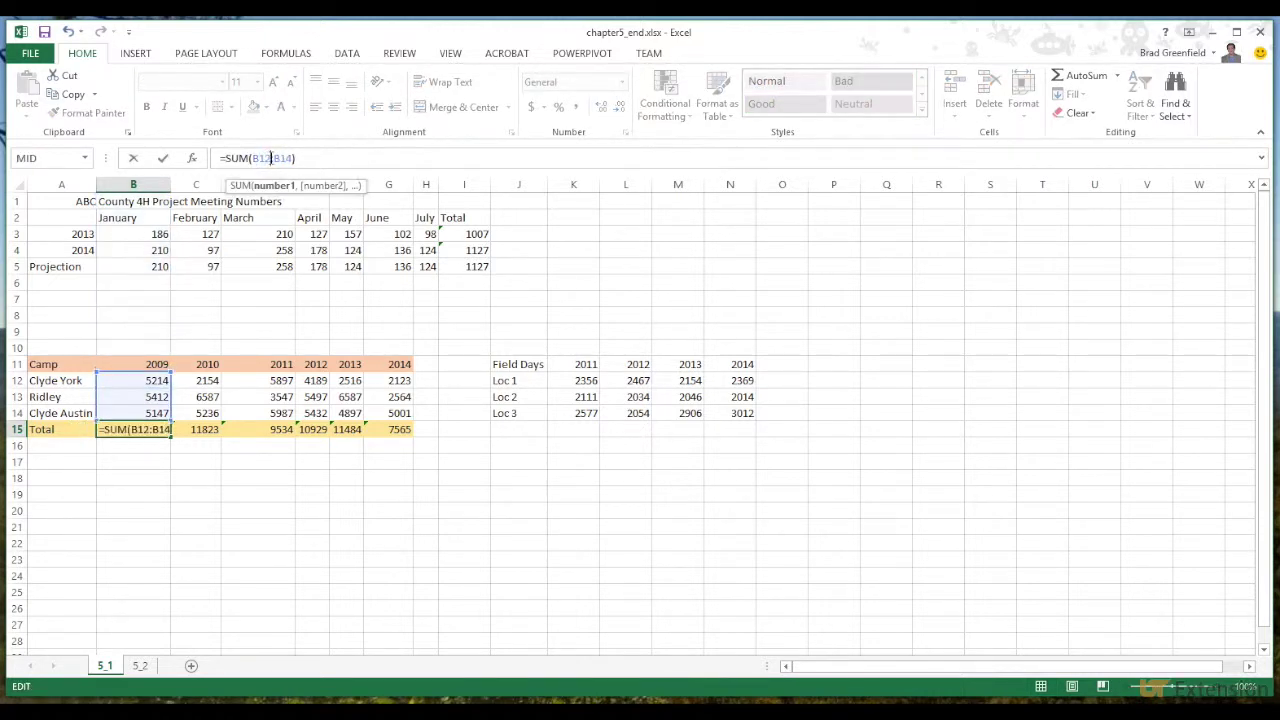
left_click(148, 463)
left_click(147, 432)
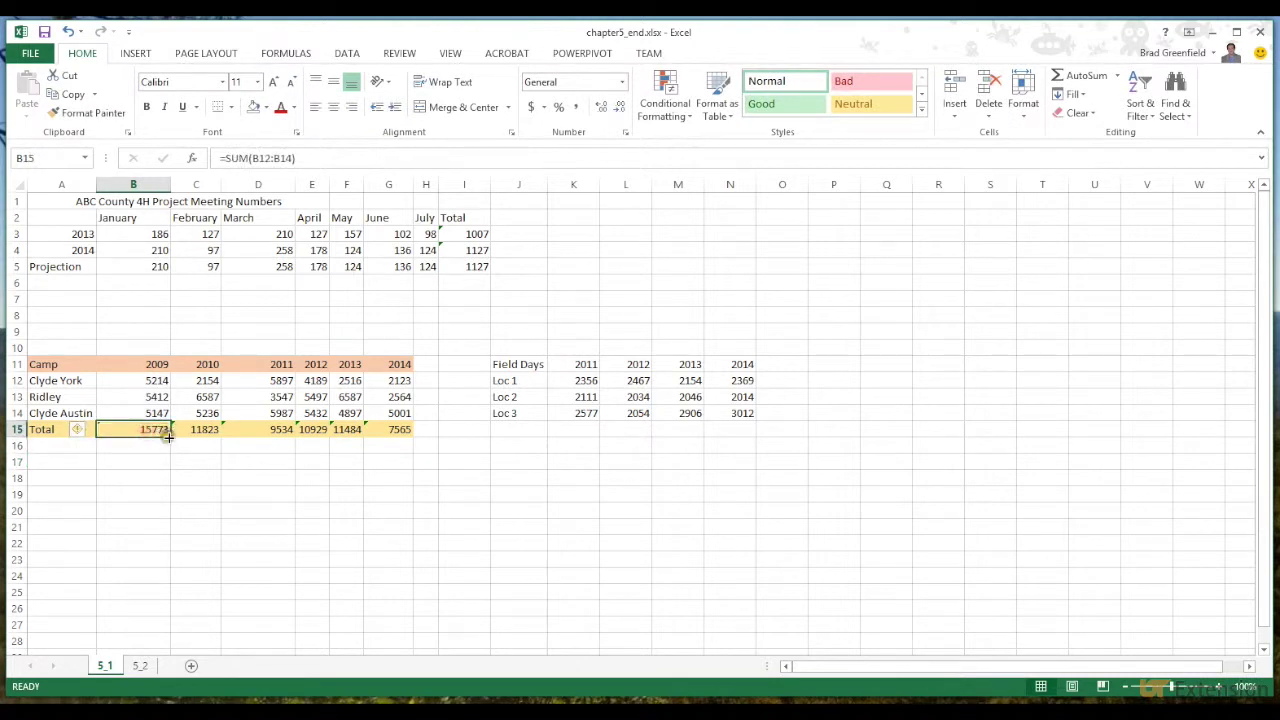
left_click_drag(168, 437, 410, 430)
left_click(422, 446)
left_click(391, 449)
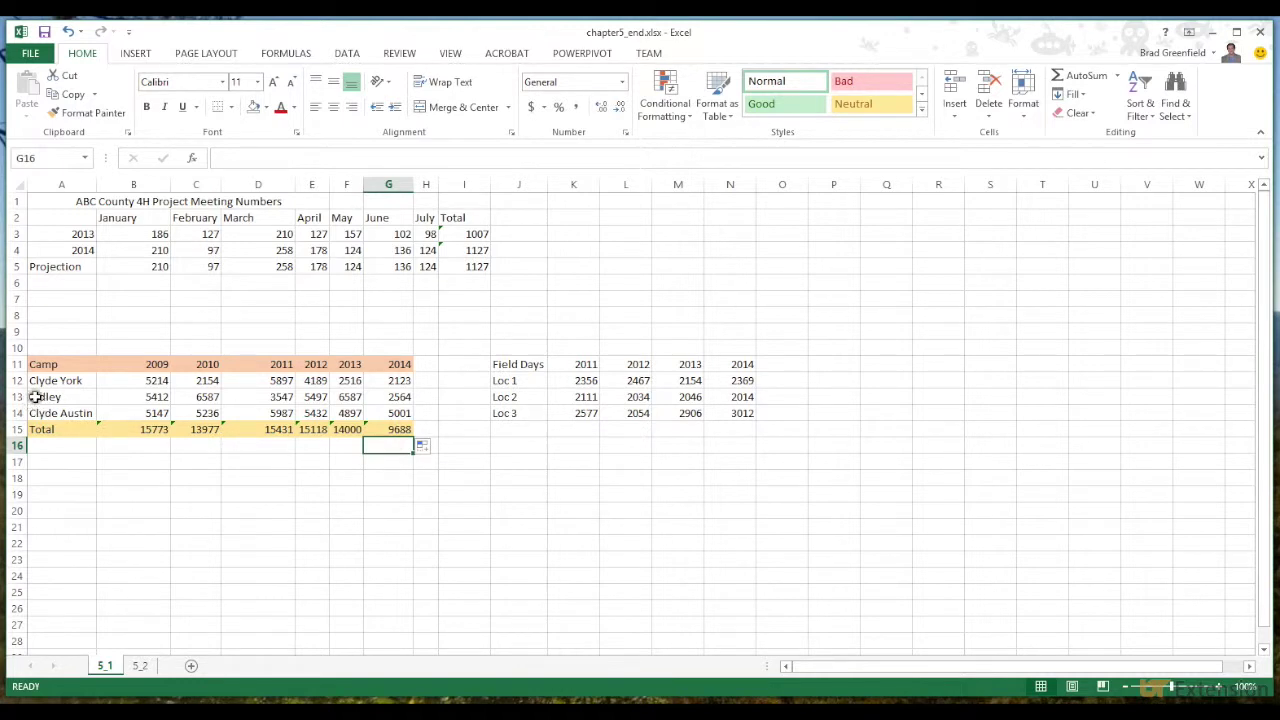
left_click_drag(35, 413, 403, 415)
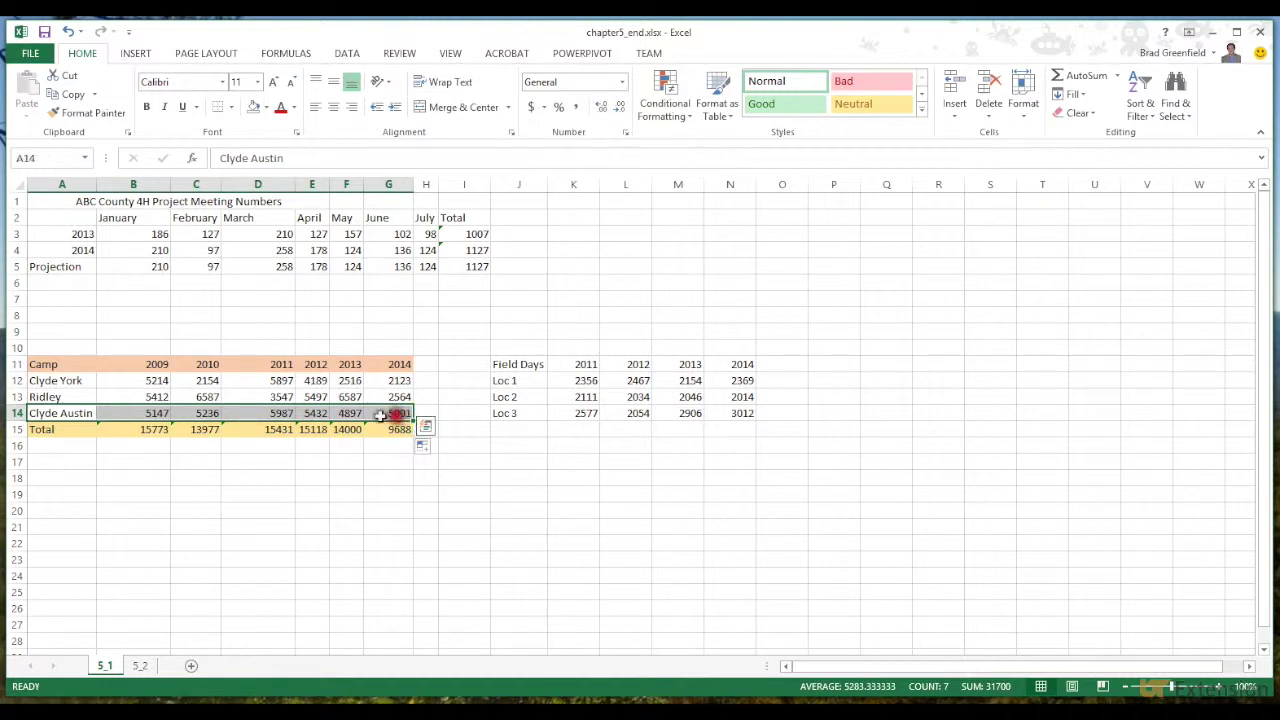
left_click_drag(92, 404, 372, 411)
mouse_move(98, 405)
left_mouse_down()
mouse_move(94, 378)
mouse_move(95, 393)
left_mouse_up()
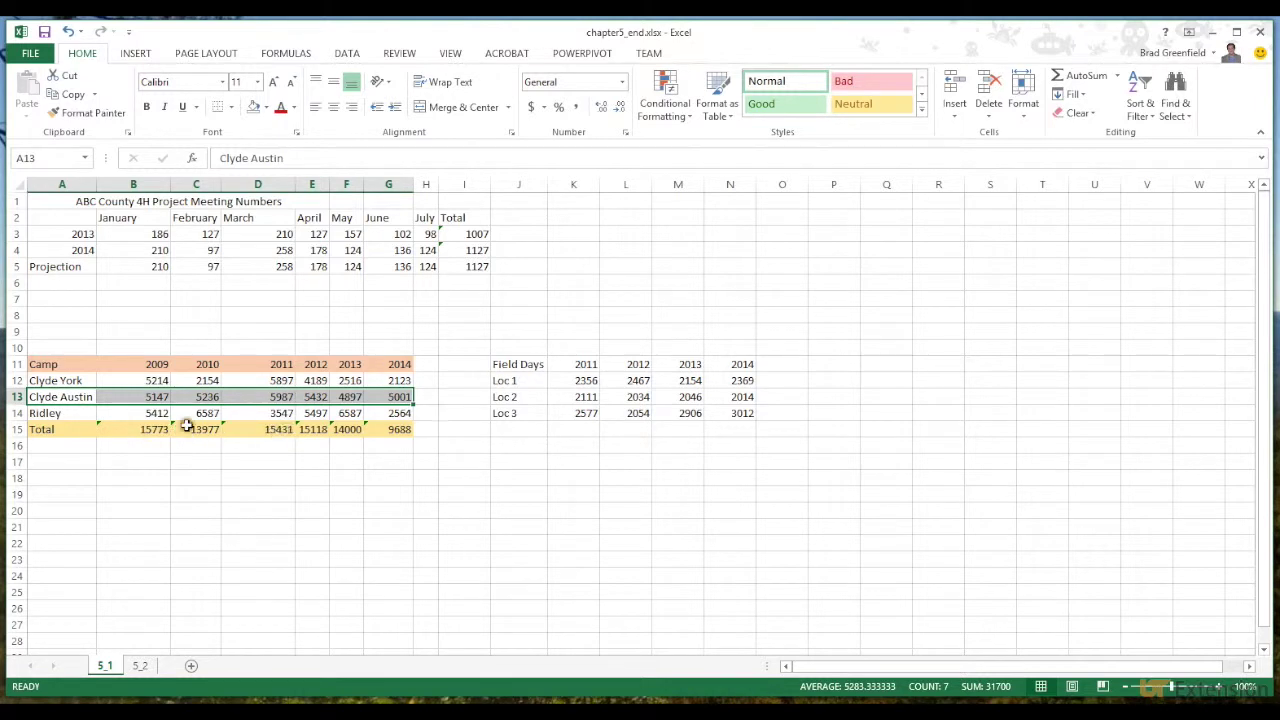
left_click_drag(46, 414, 366, 414)
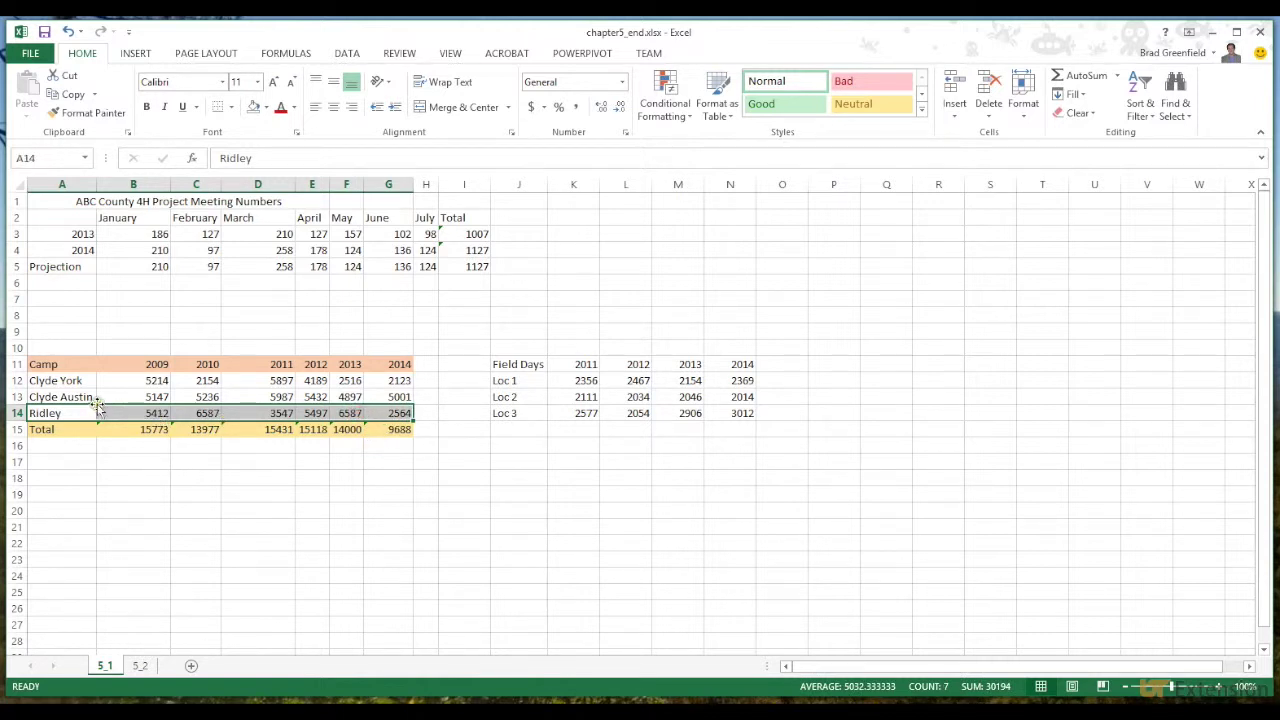
left_click_drag(98, 405, 95, 397)
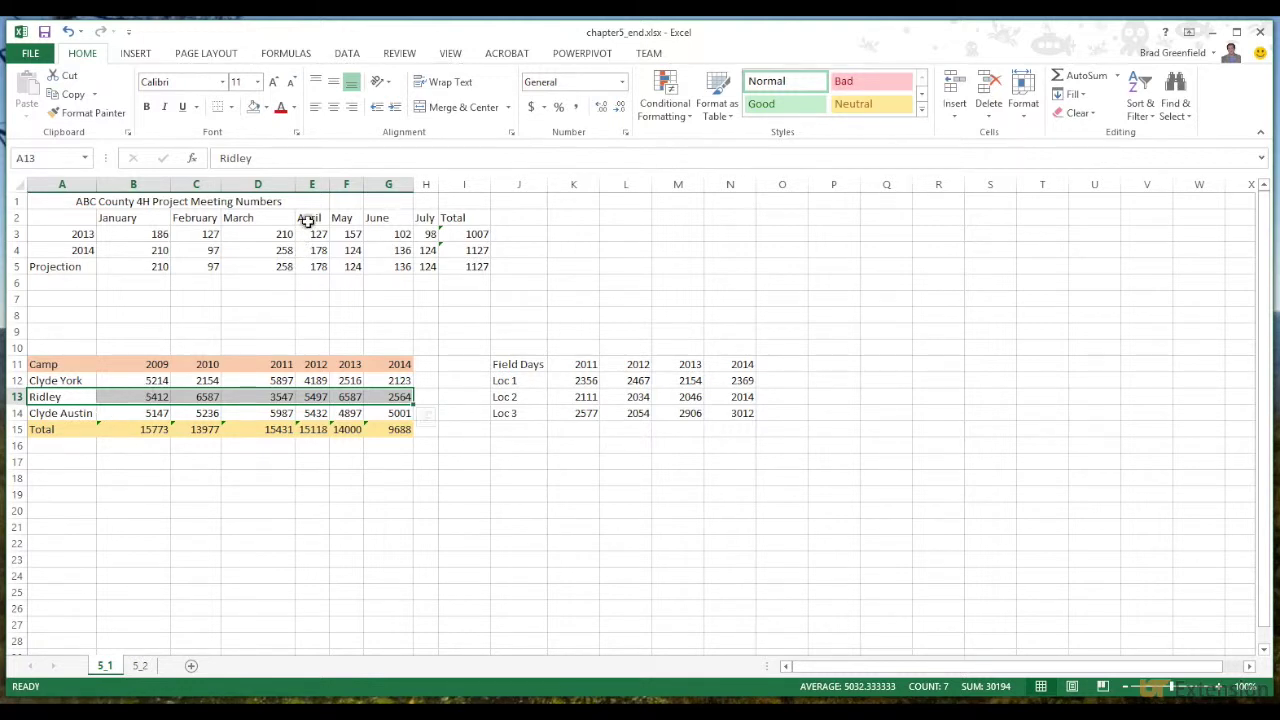
left_click_drag(308, 221, 316, 262)
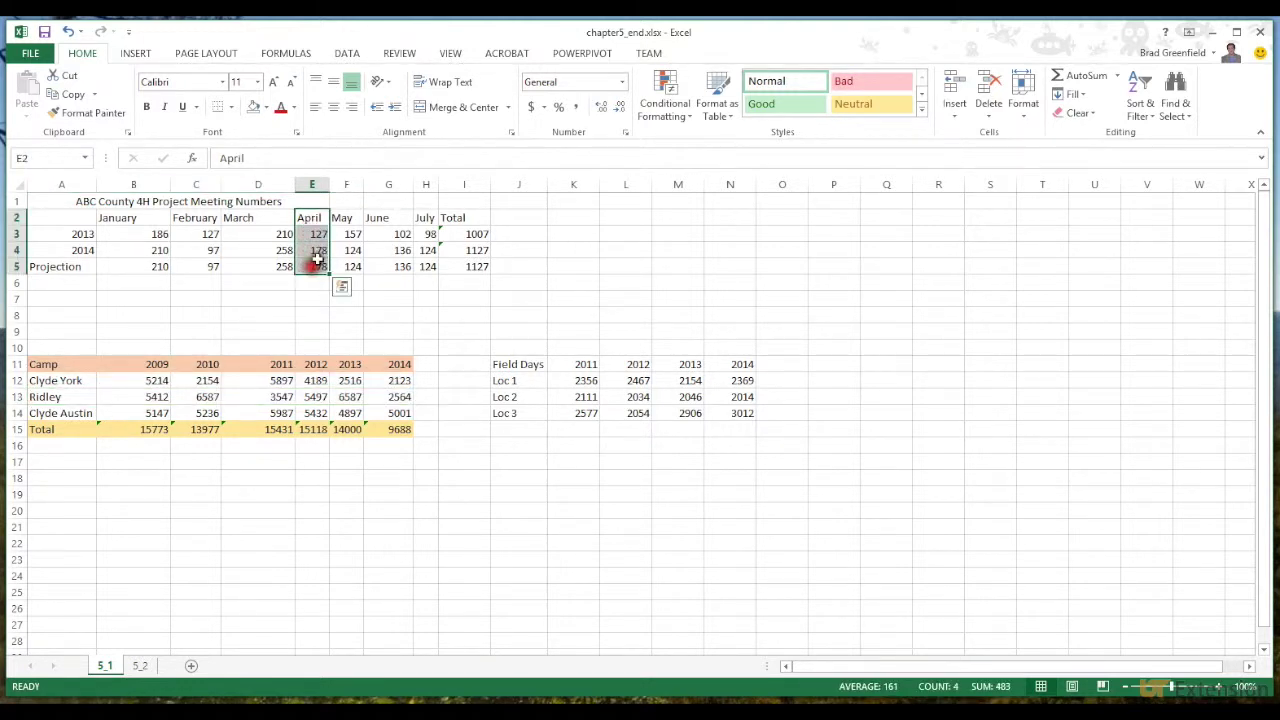
left_click_drag(330, 221, 366, 215)
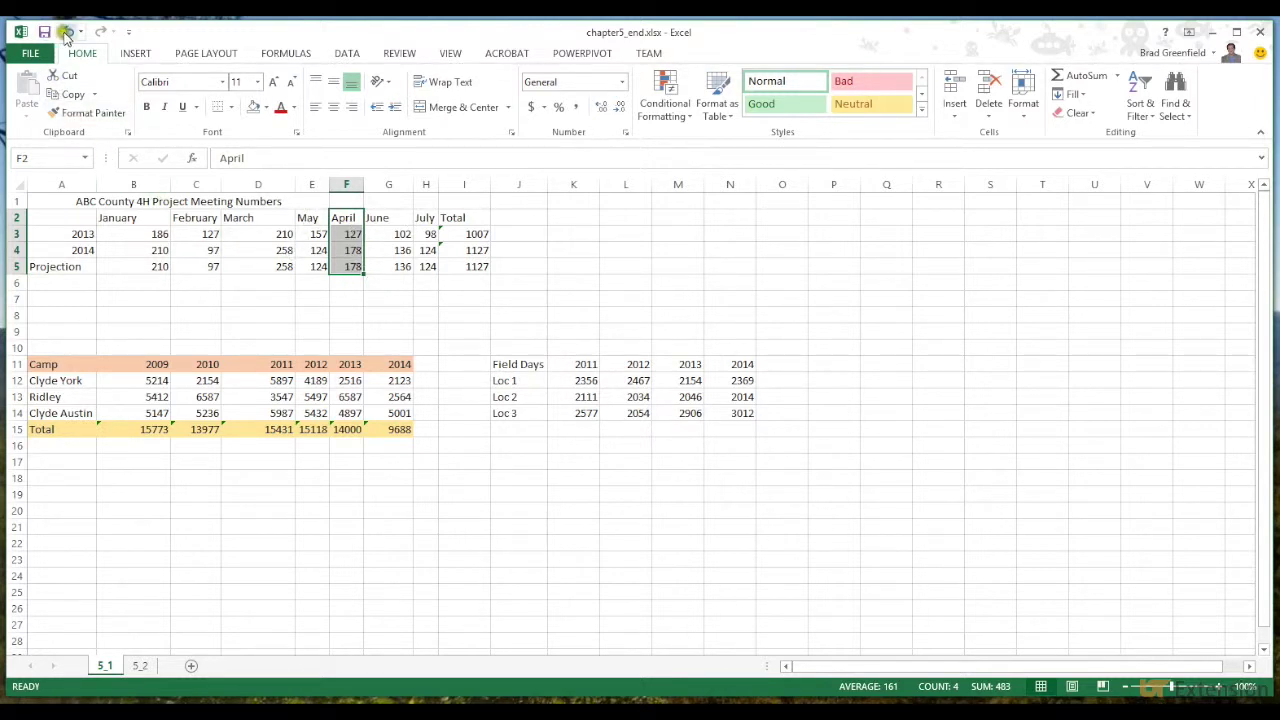
left_click(65, 33)
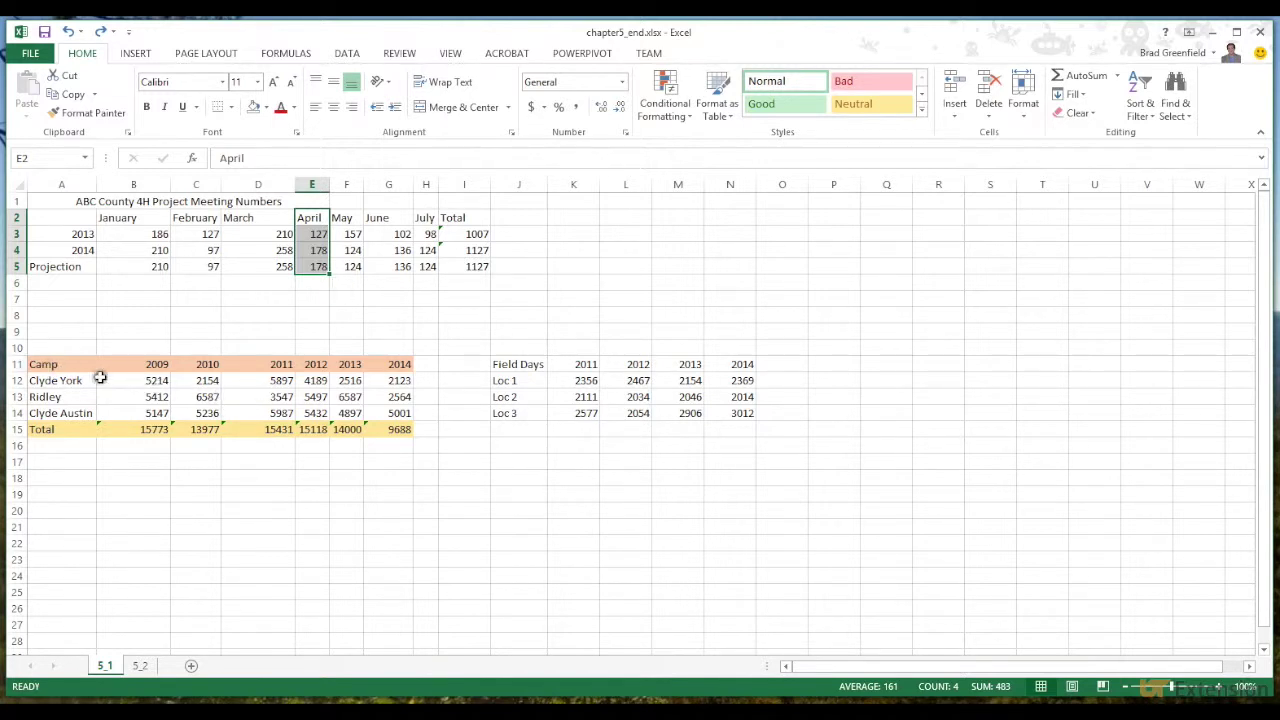
left_click_drag(49, 366, 392, 430)
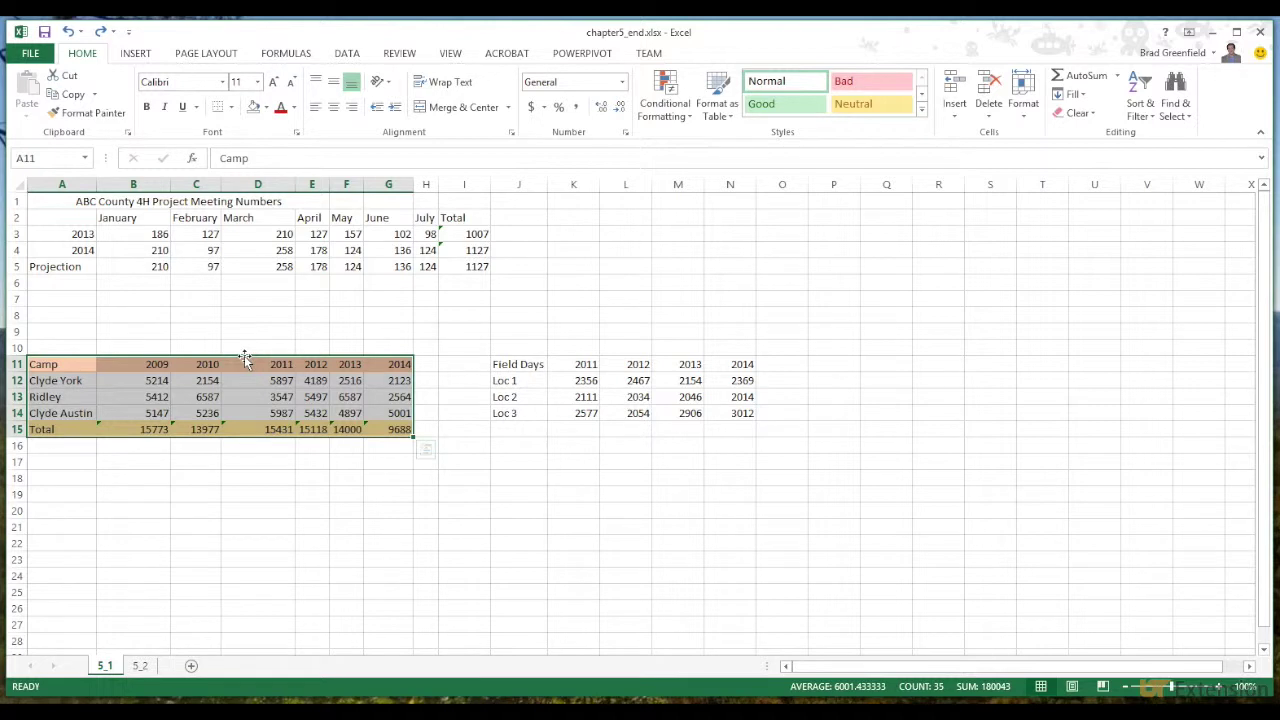
- Copy the Camp table to J17:P21 and check the Total formulas in K21 and L21
left_click_drag(244, 355, 244, 355)
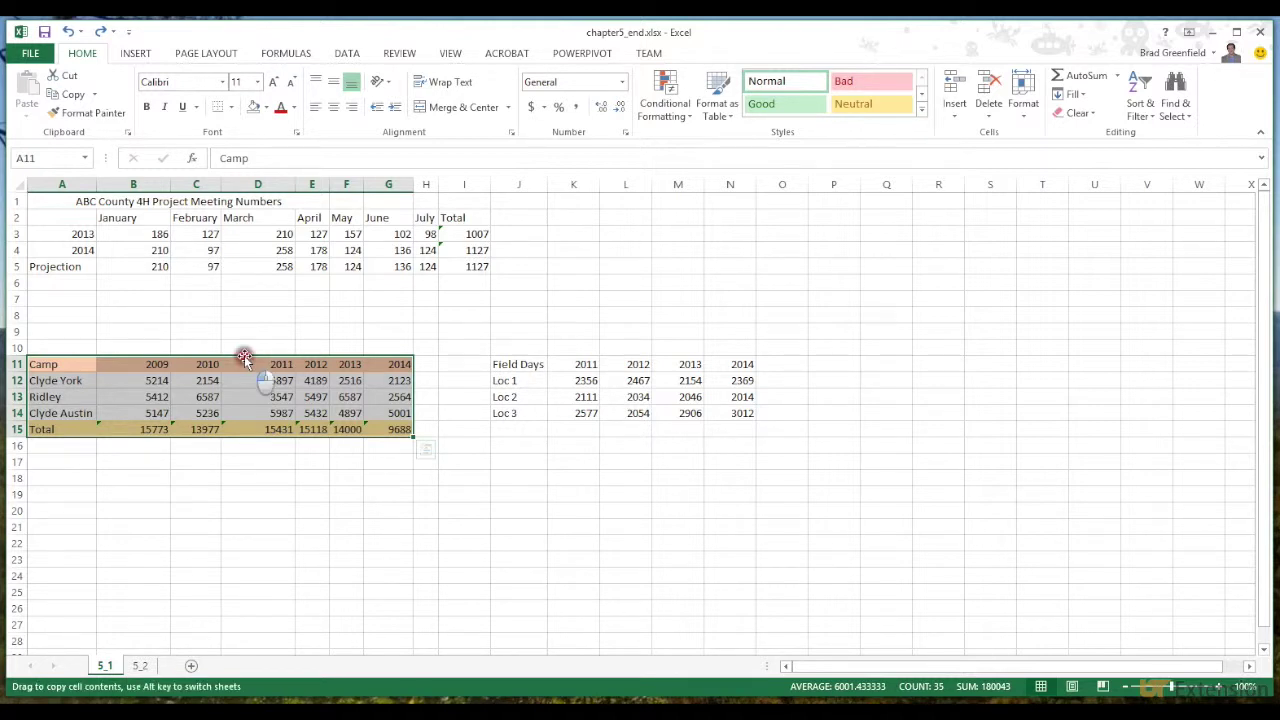
left_click_drag(244, 355, 244, 355)
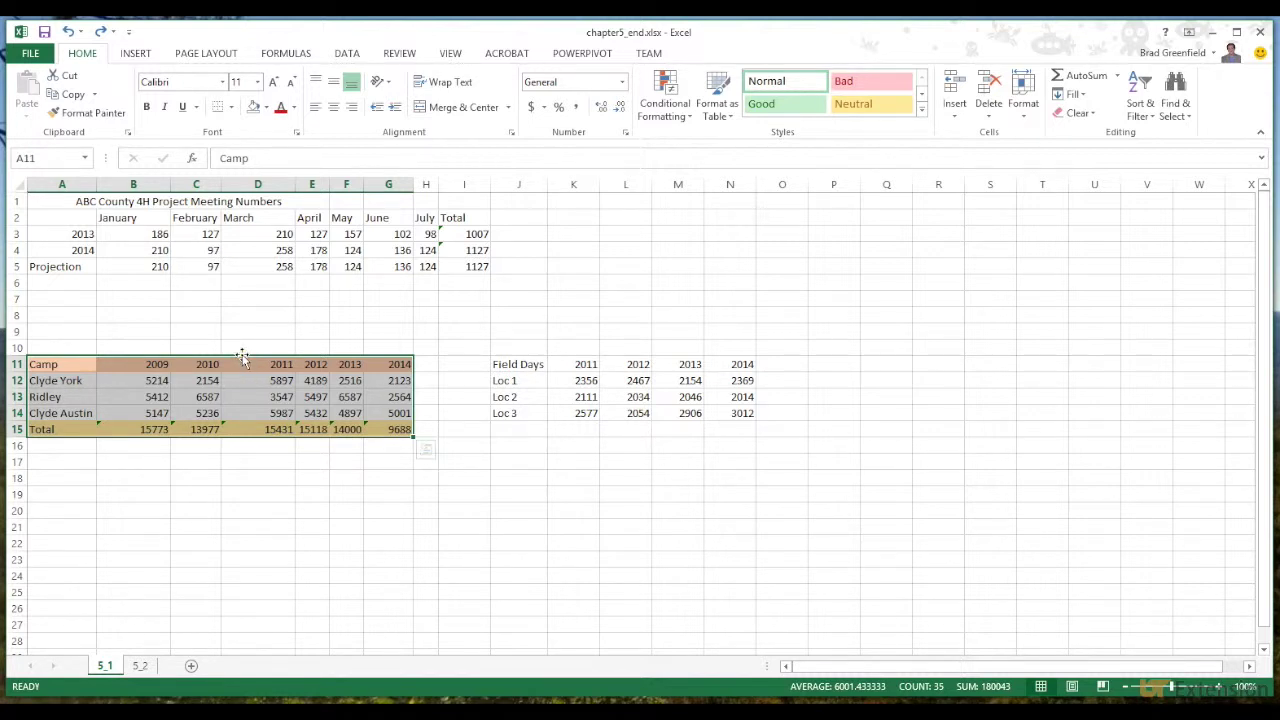
left_click_drag(242, 357, 690, 468)
left_click(690, 465)
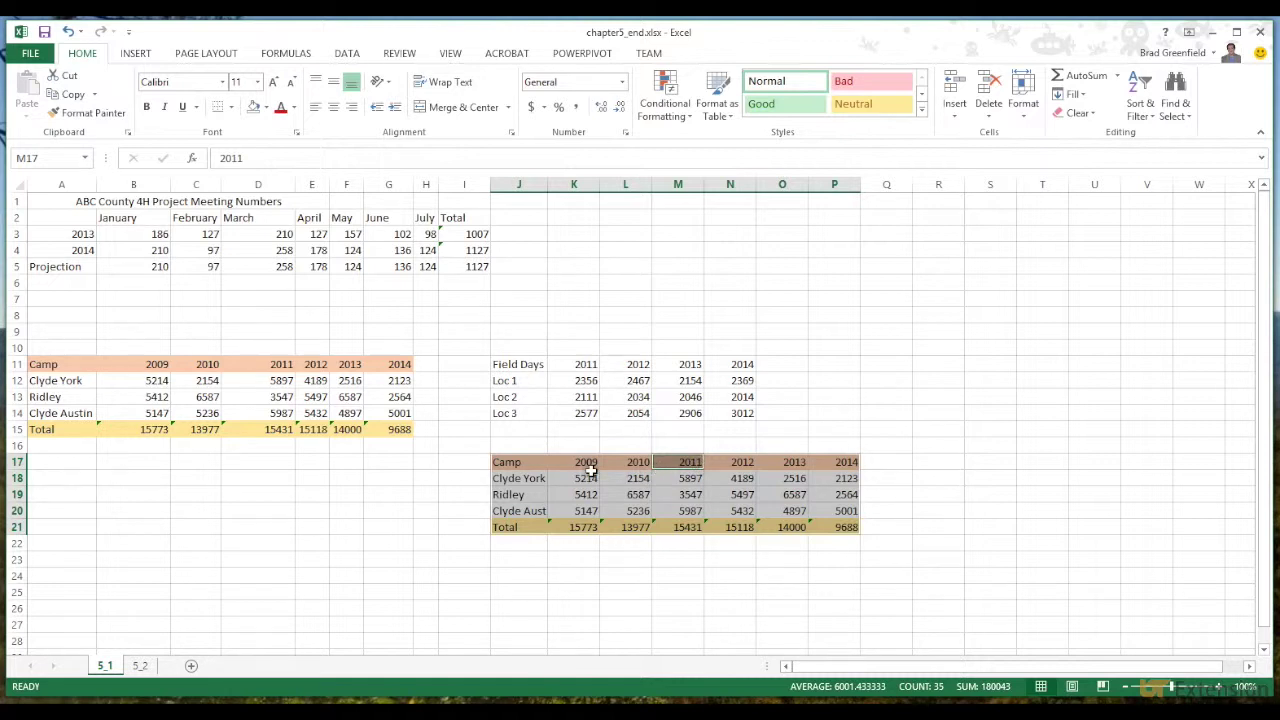
left_click(540, 476)
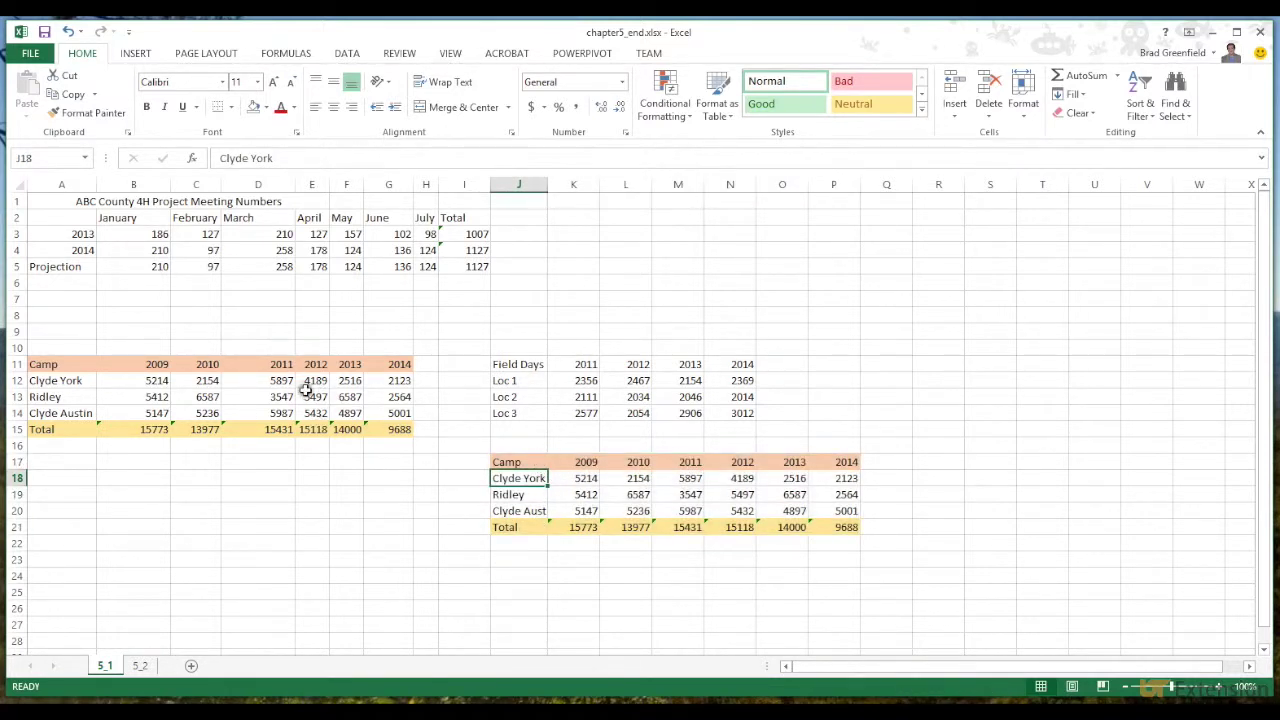
left_click(578, 527)
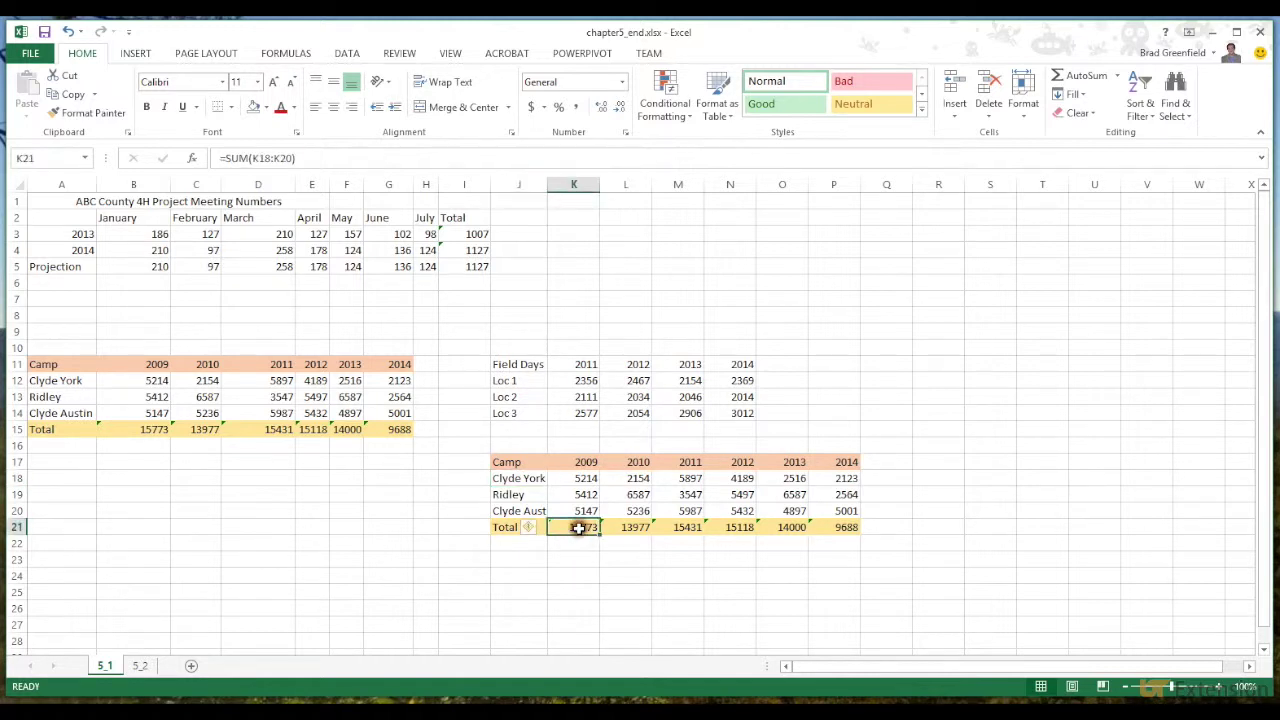
left_click(632, 527)
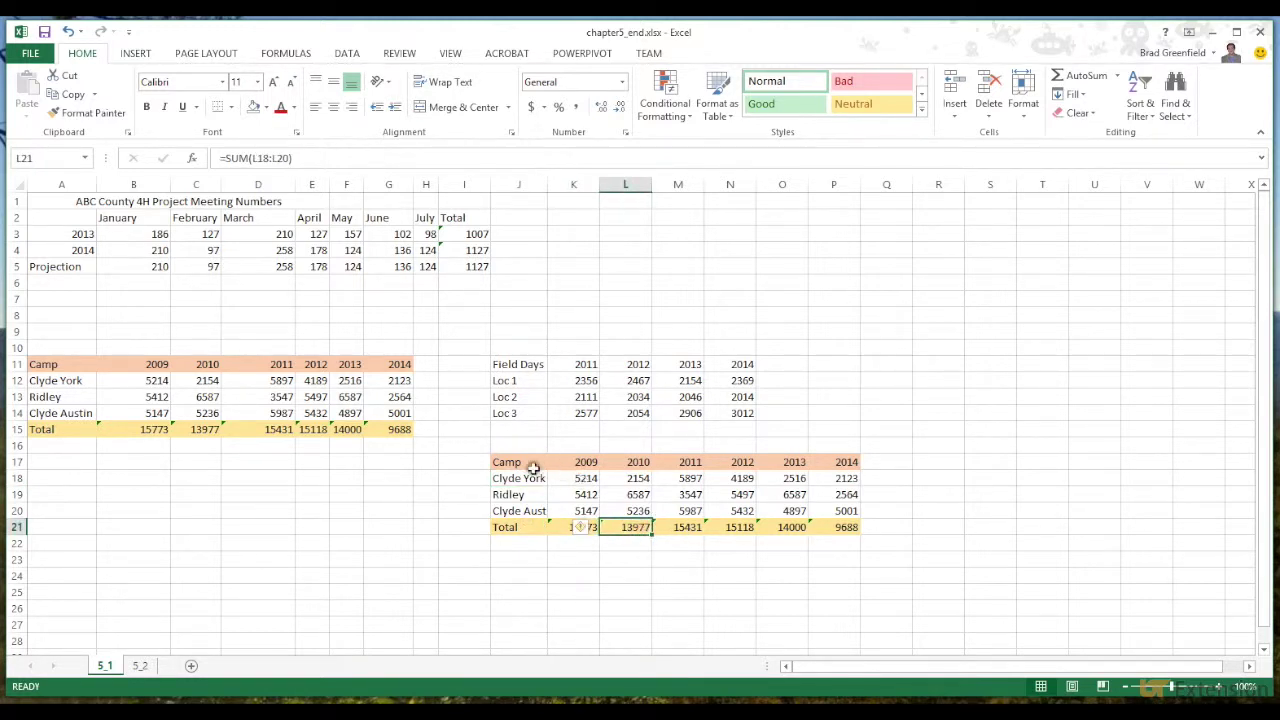
- Select the copied table J17:P21 and Ctrl-drag another copy toward R10
left_click_drag(500, 462, 570, 467)
left_click_drag(769, 495, 849, 531)
left_click_drag(549, 453, 984, 351)
- Drop the second copy at R10:X14, check it, then undo both table copies
left_click(883, 354)
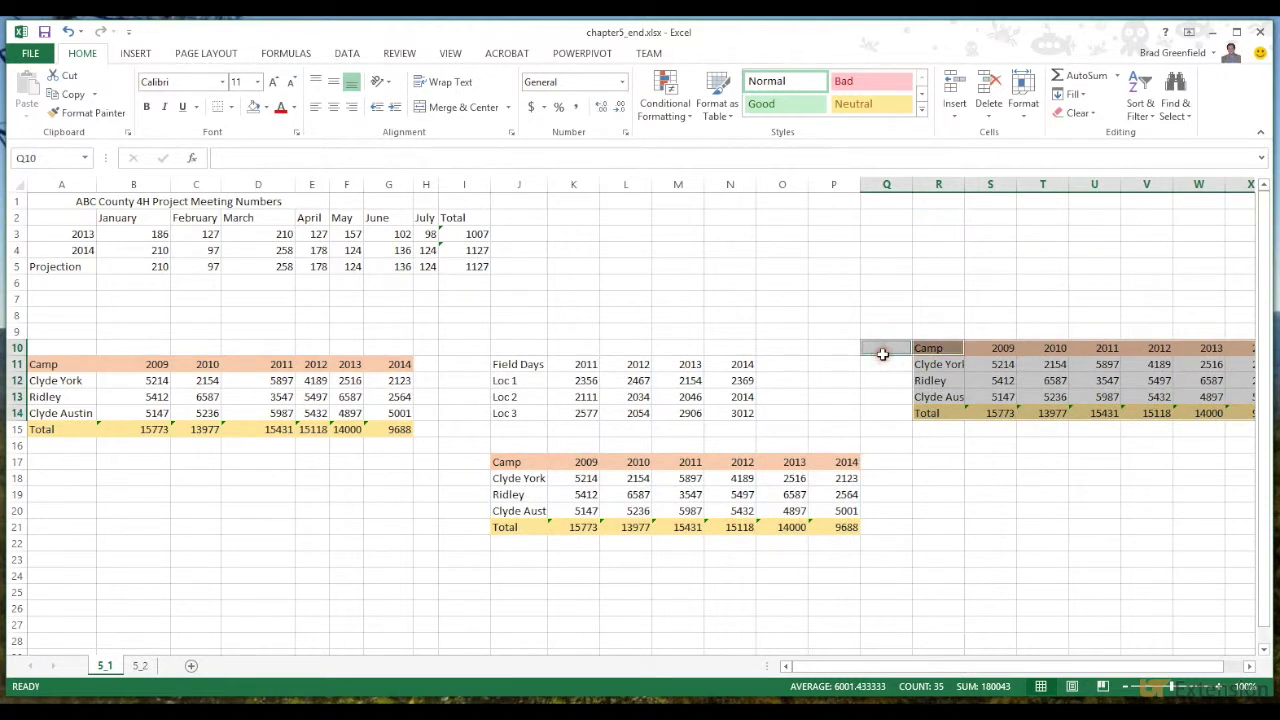
left_click(888, 378)
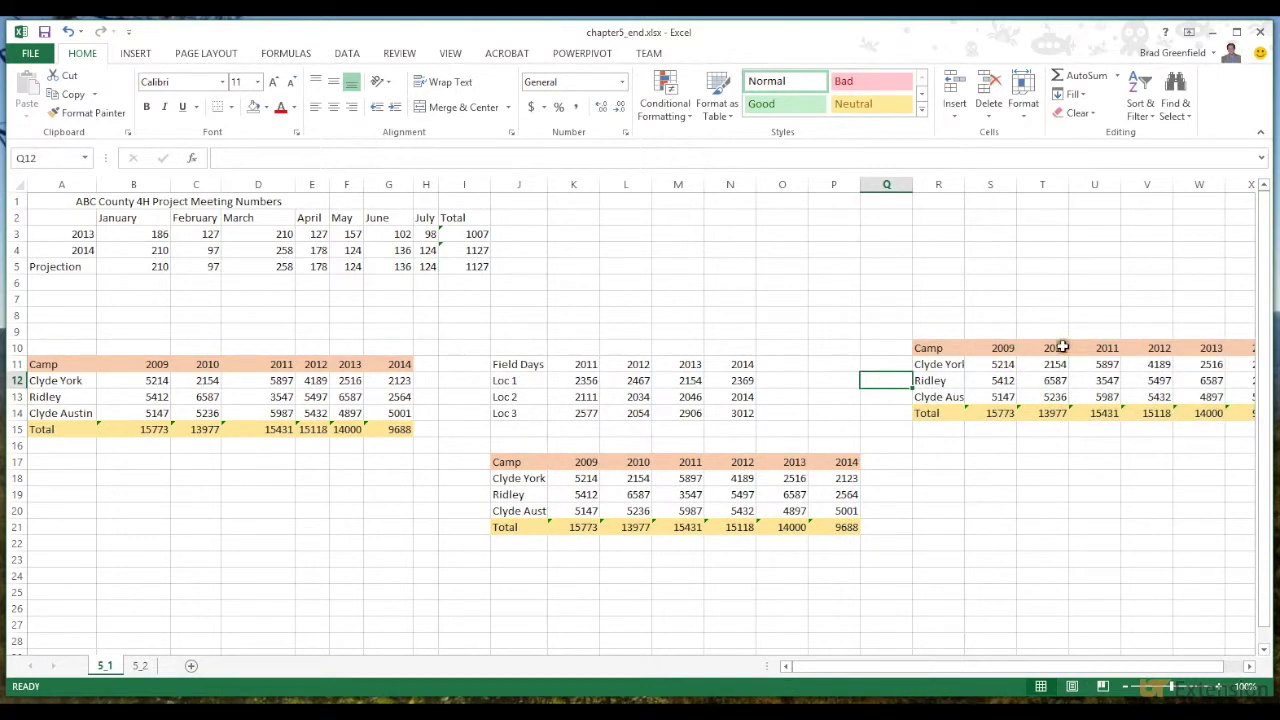
left_click(941, 413)
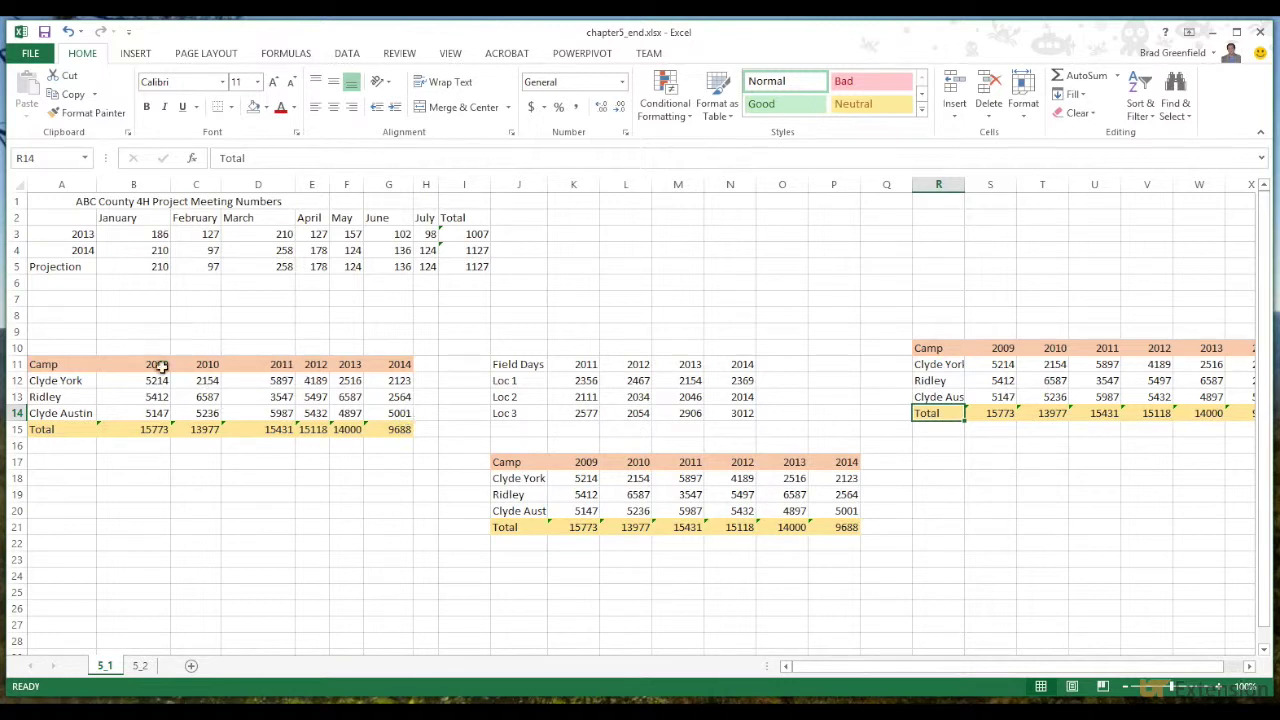
left_click(68, 32)
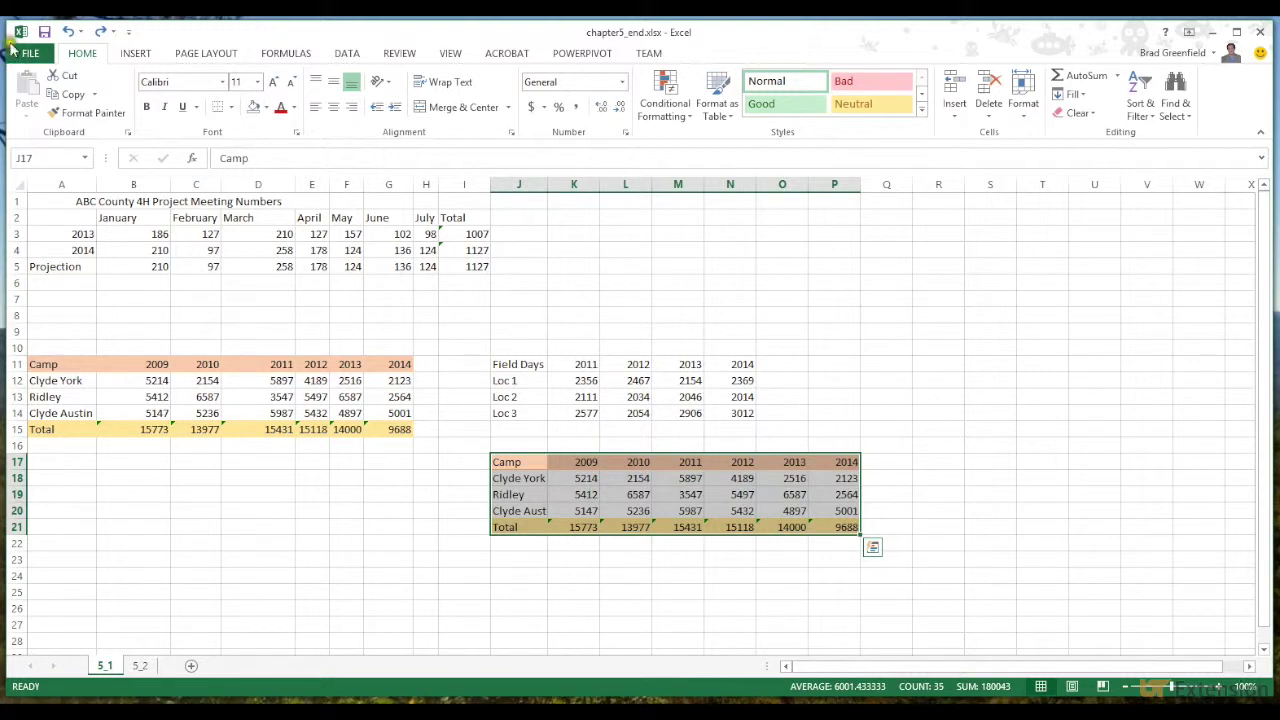
left_click(66, 32)
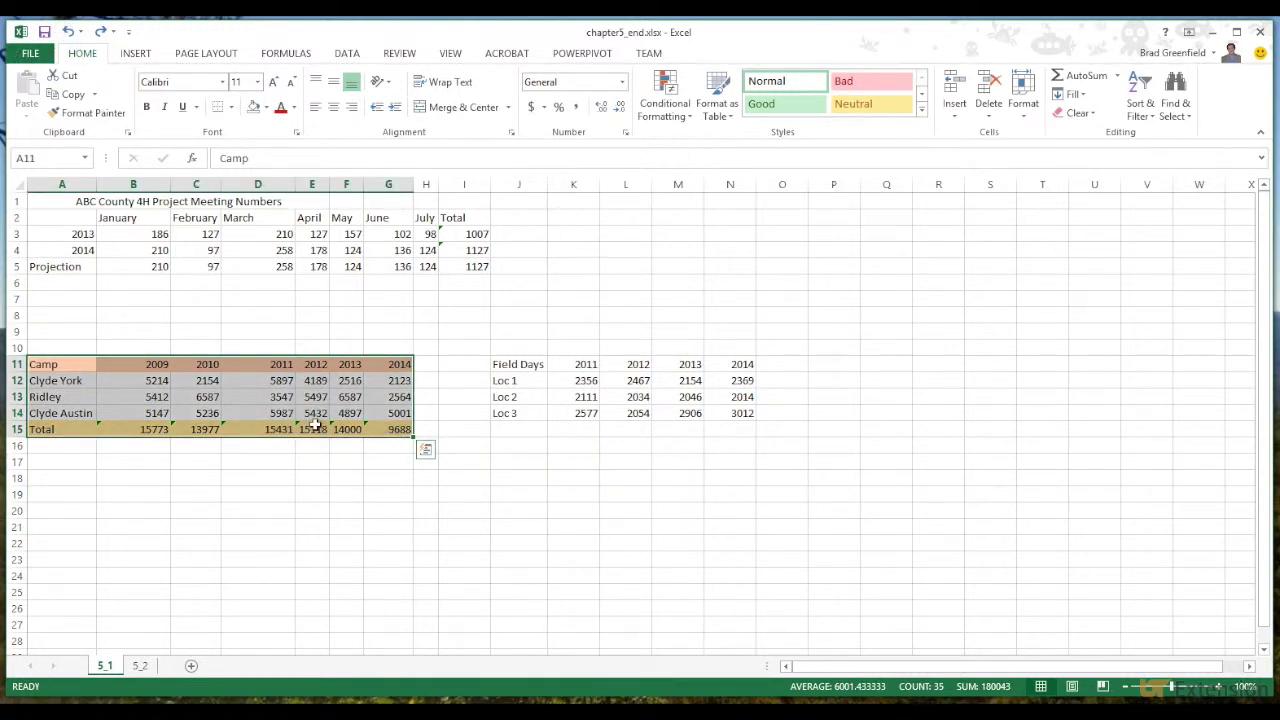
left_click(58, 411)
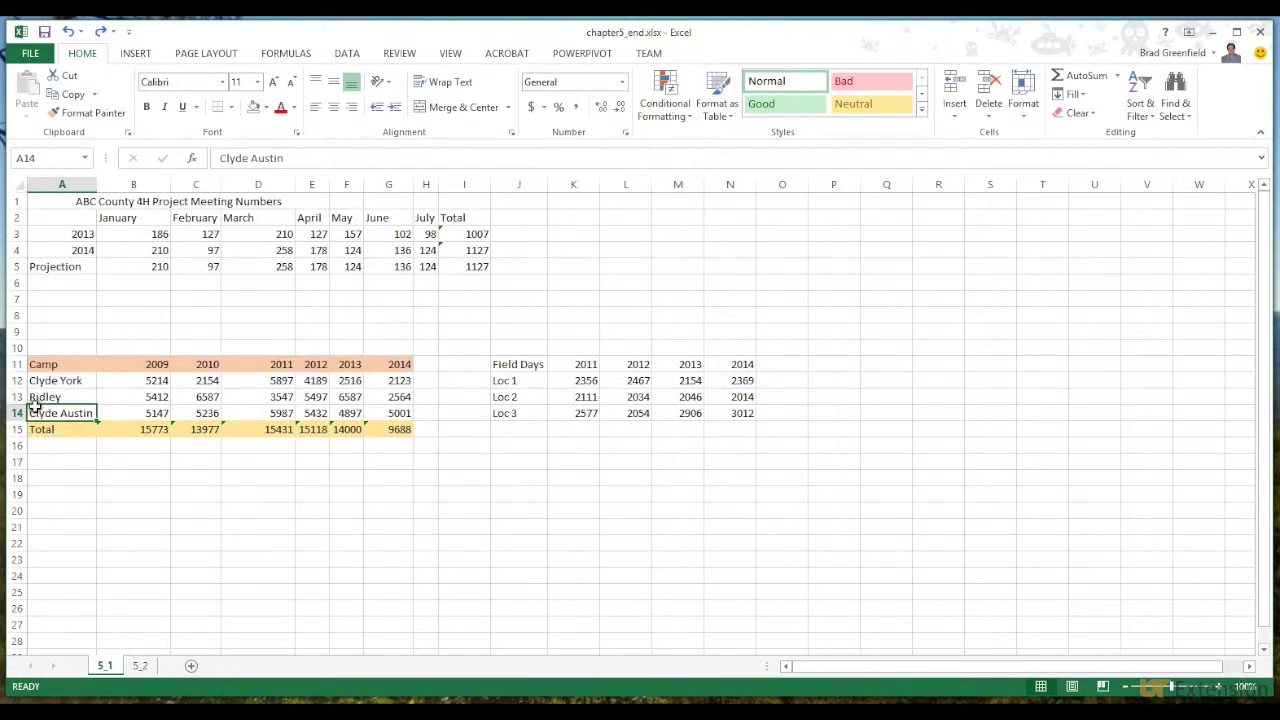
left_click_drag(37, 413, 382, 413)
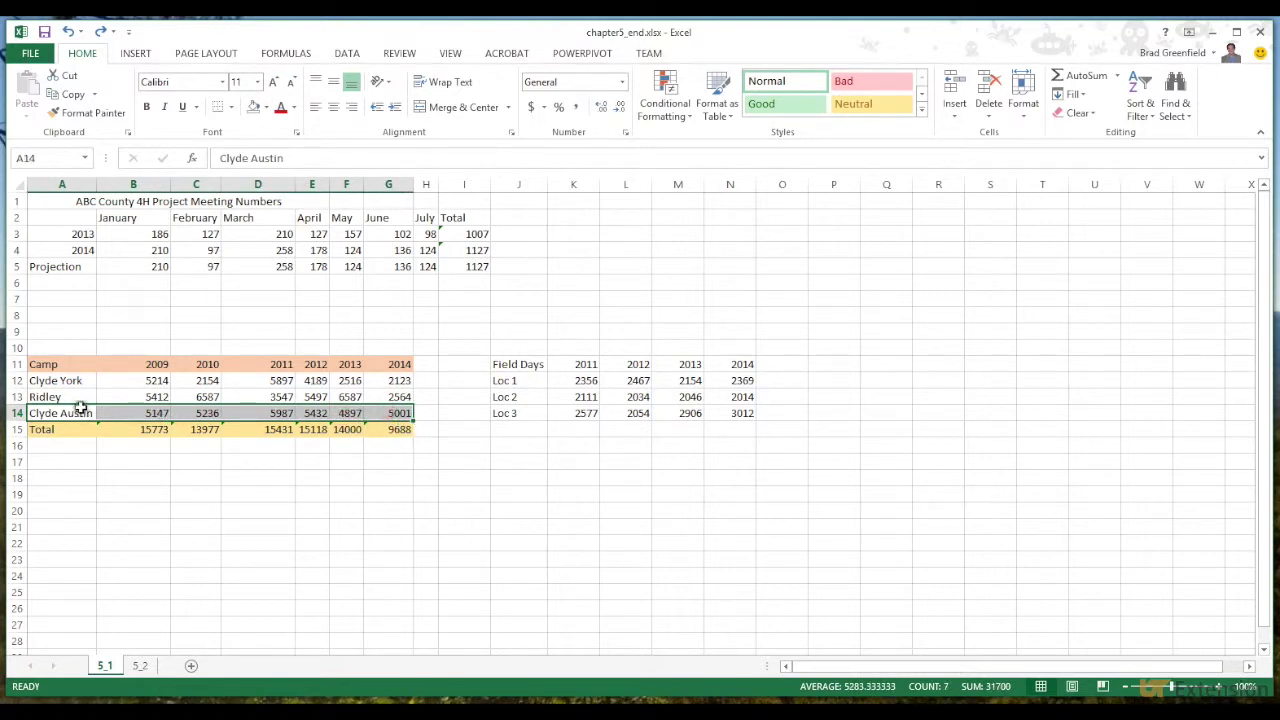
mouse_move(82, 404)
left_mouse_down()
mouse_move(95, 418)
mouse_move(85, 428)
left_mouse_up()
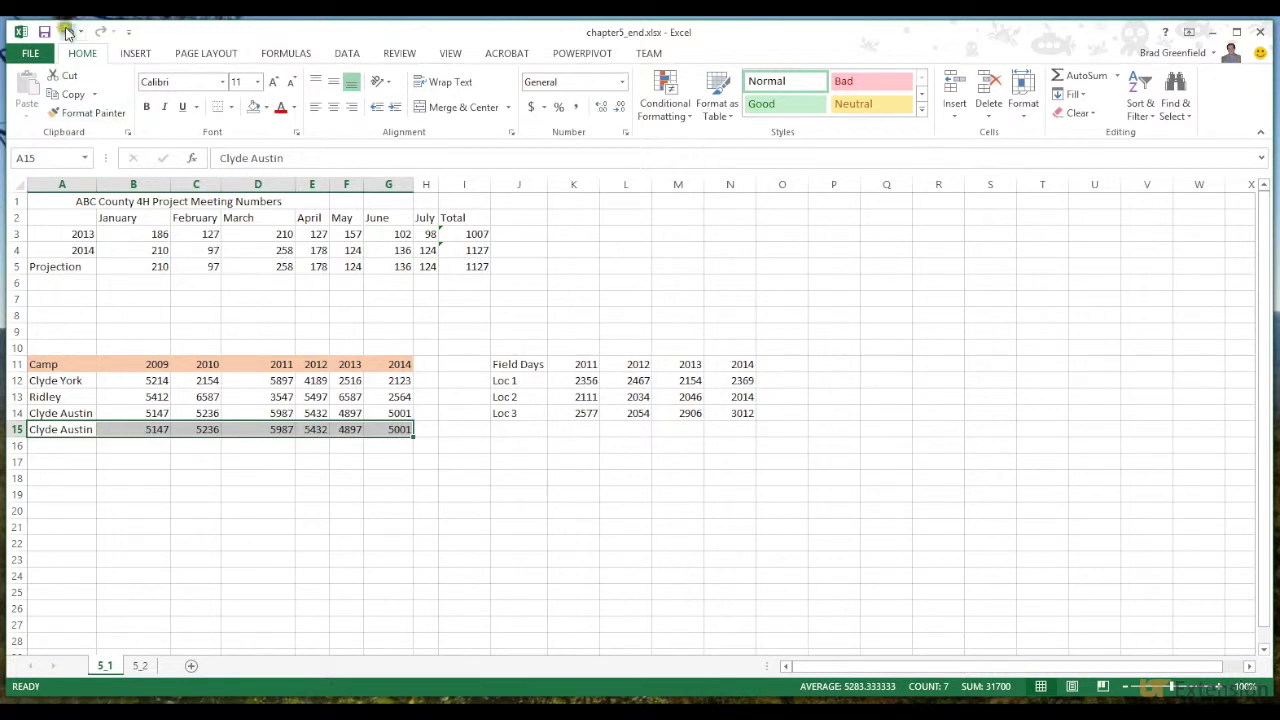
left_click(68, 32)
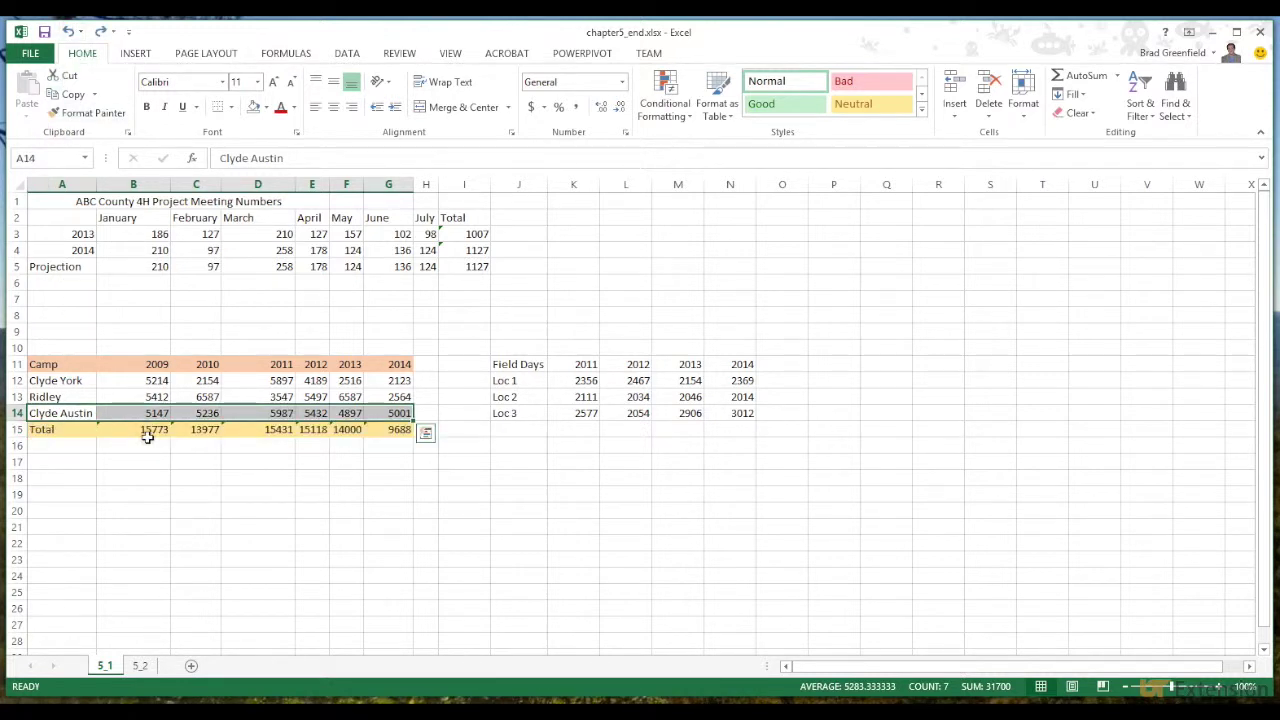
left_click_drag(52, 397, 378, 395)
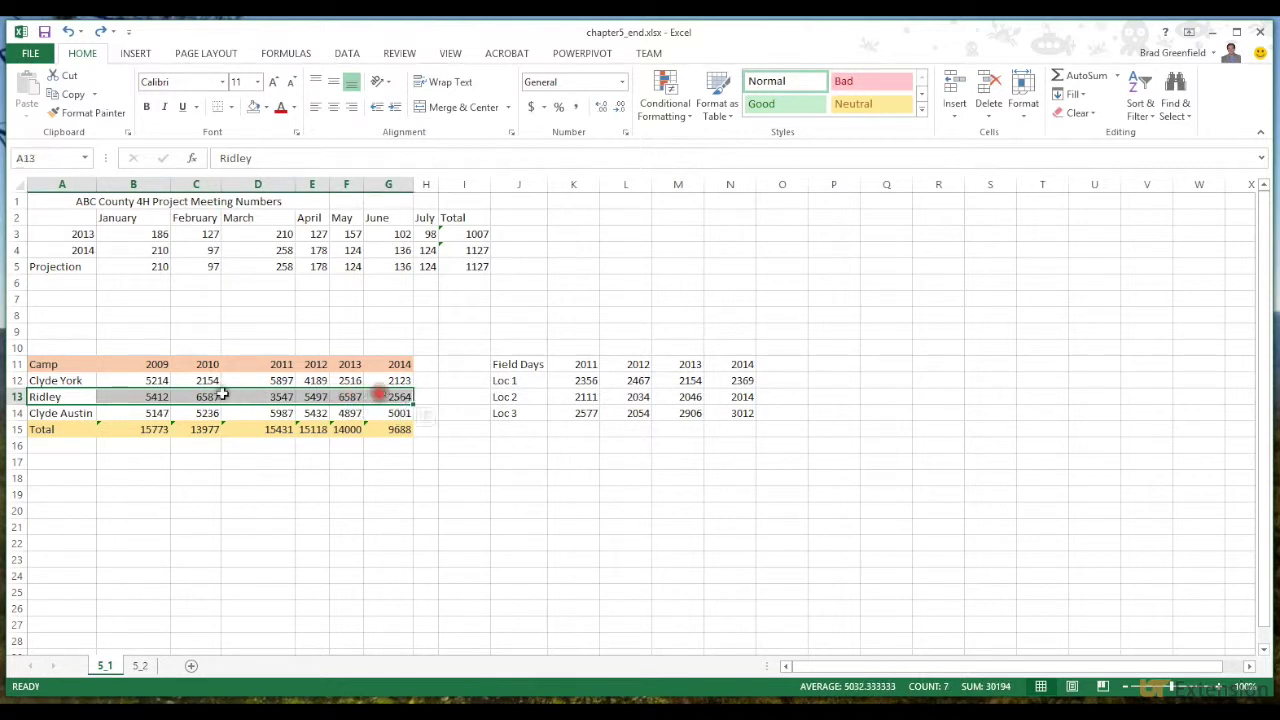
left_click_drag(110, 389, 110, 406)
left_click(112, 410)
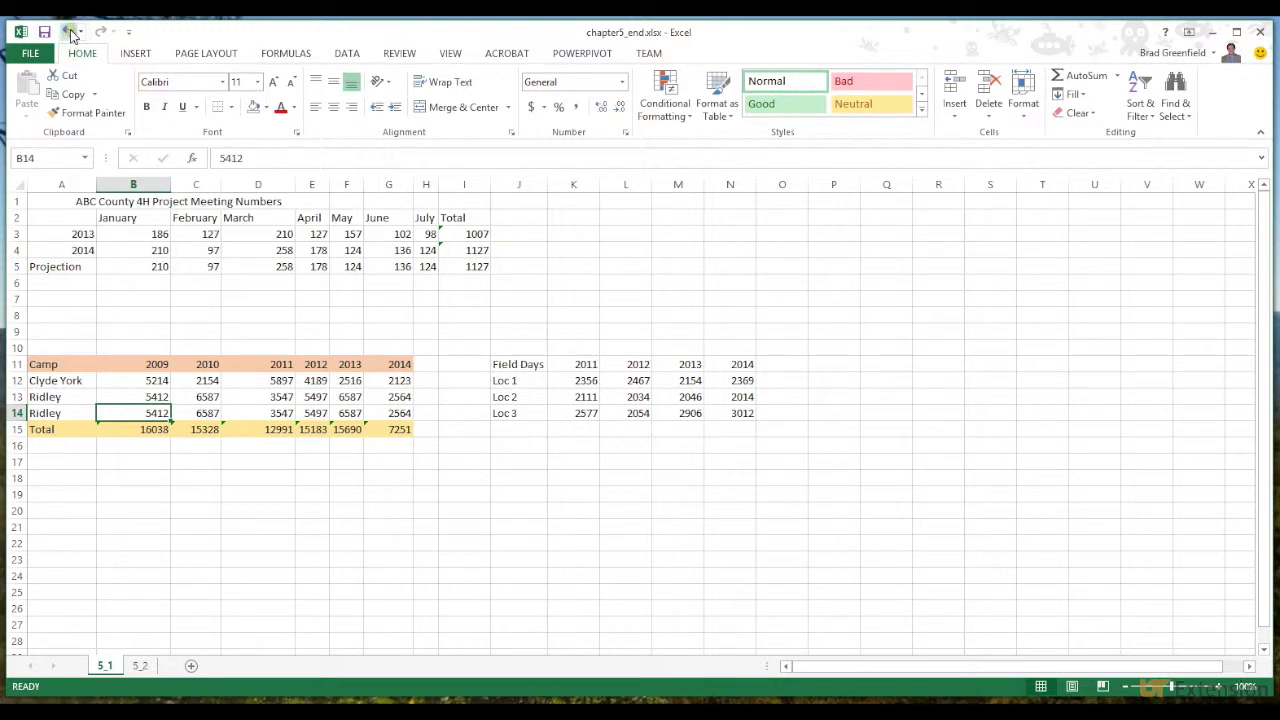
left_click(70, 33)
left_click(70, 33)
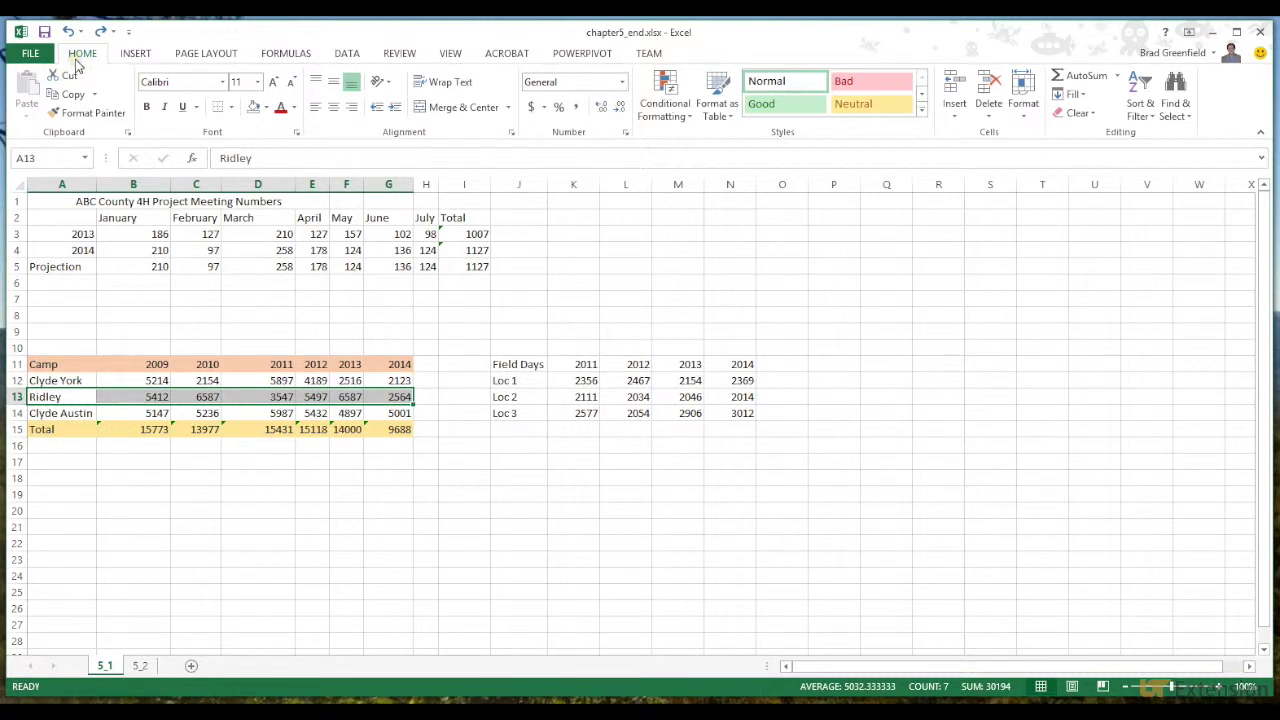
left_click(1176, 100)
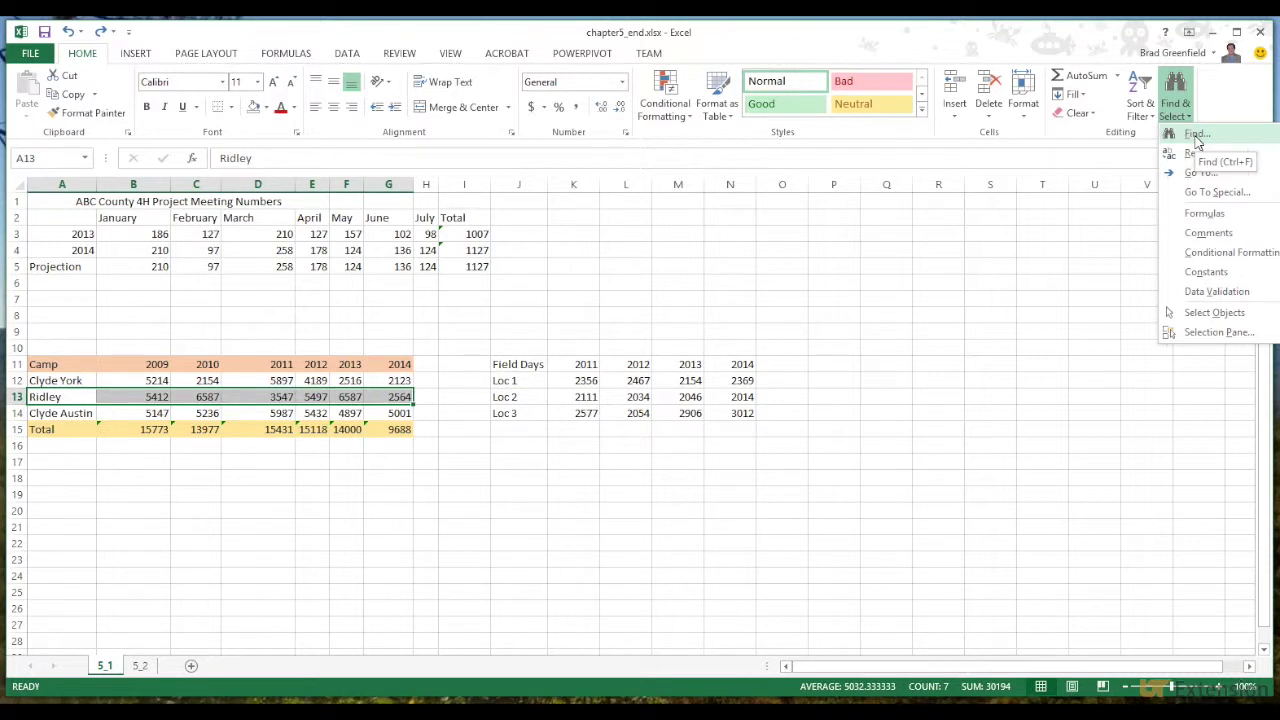
- Search for 'Clyde' within the selected Ridley row, which finds no match
left_click(1196, 136)
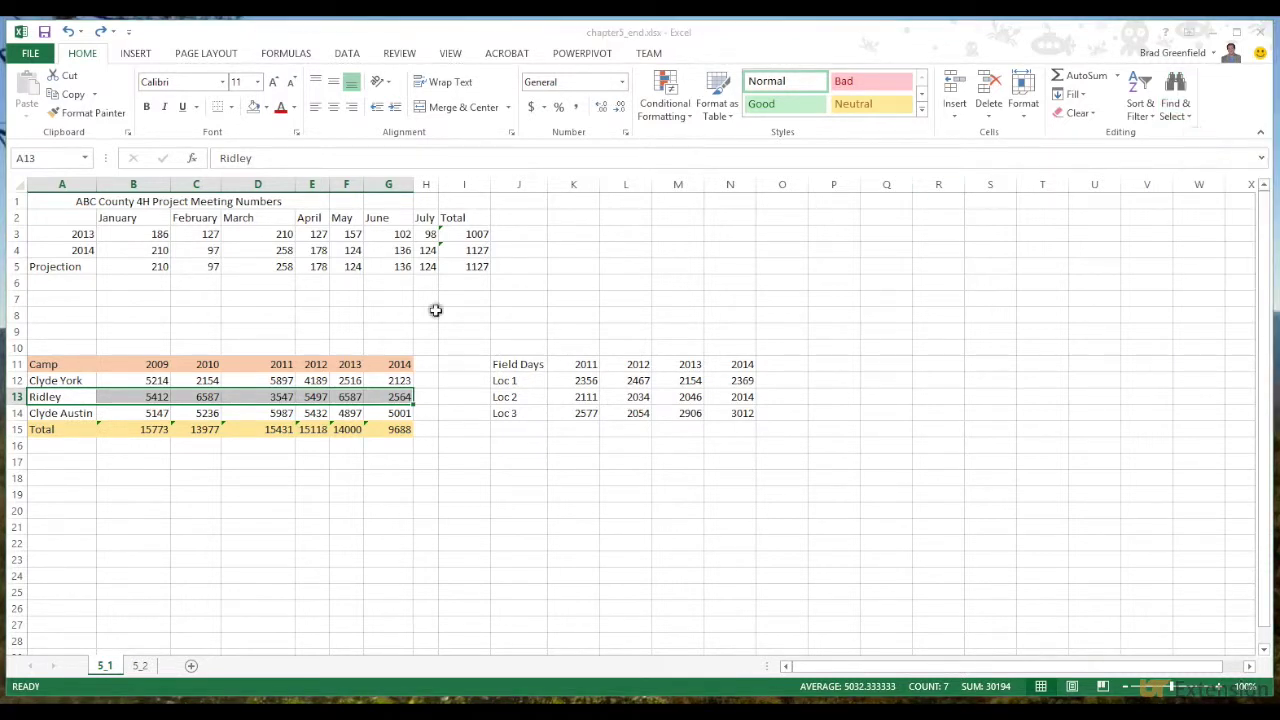
left_click_drag(631, 266, 977, 236)
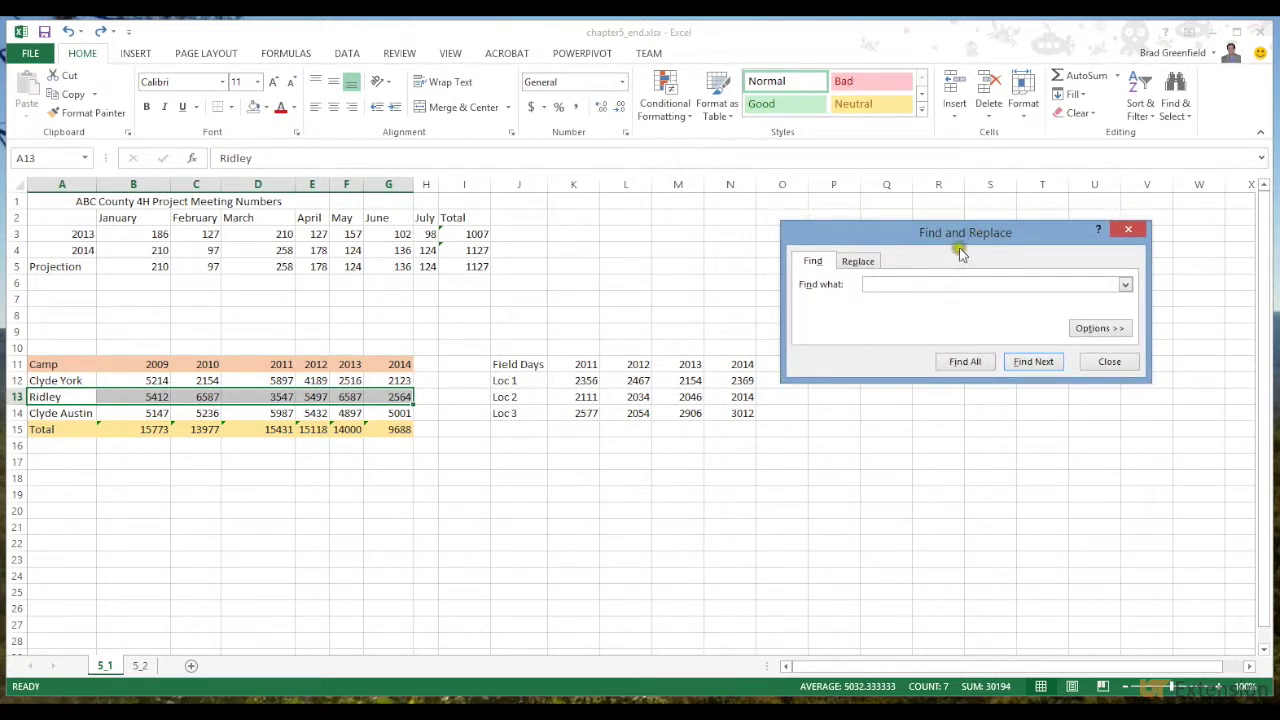
left_click(904, 285)
left_click(1035, 362)
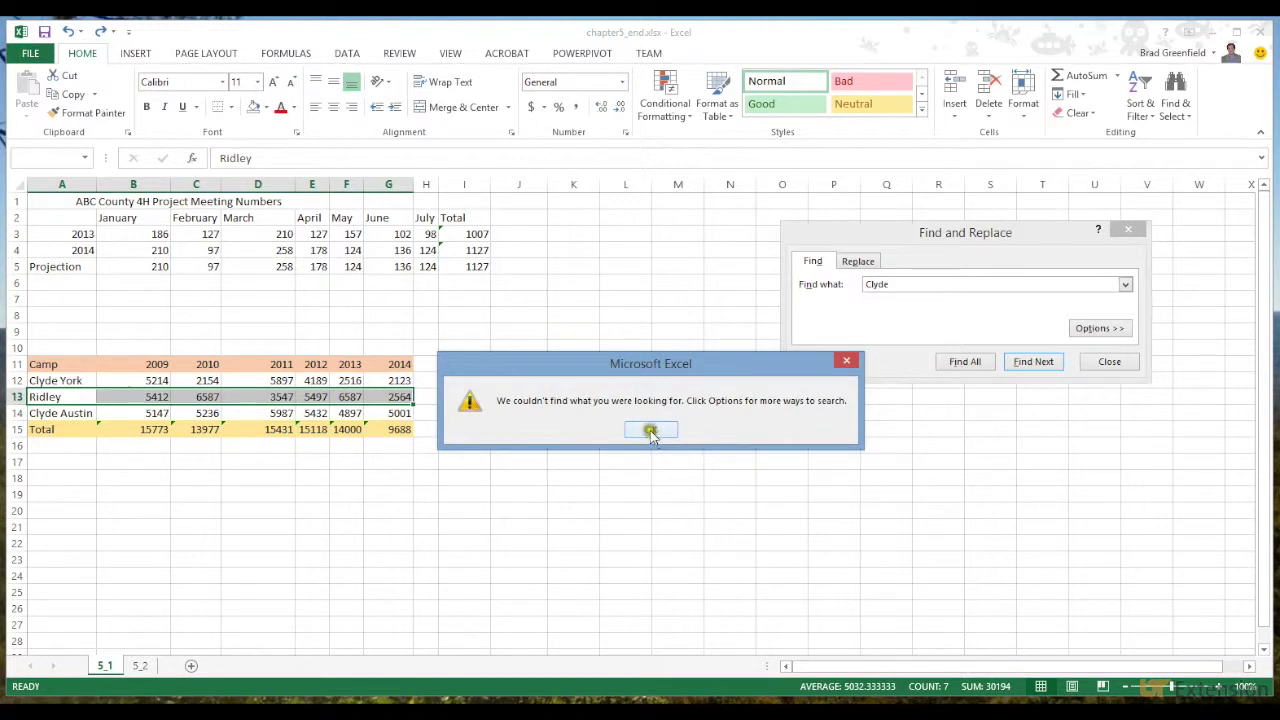
left_click(655, 431)
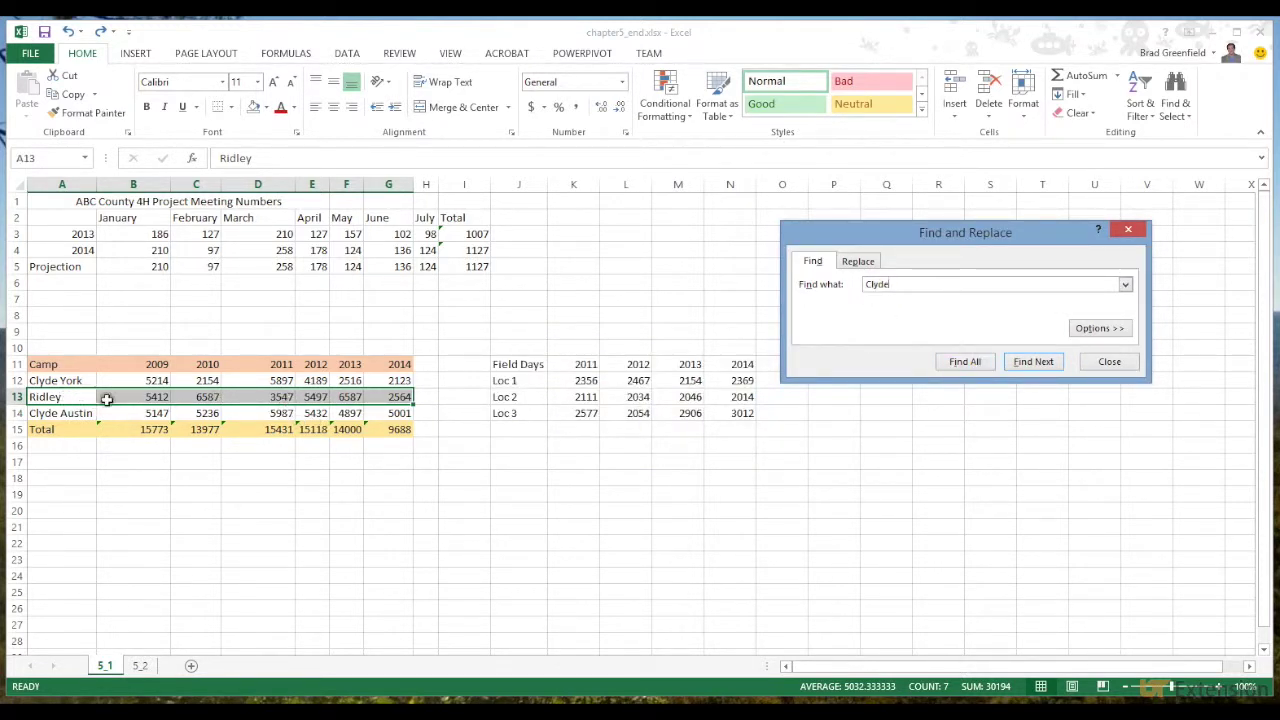
left_click(350, 413)
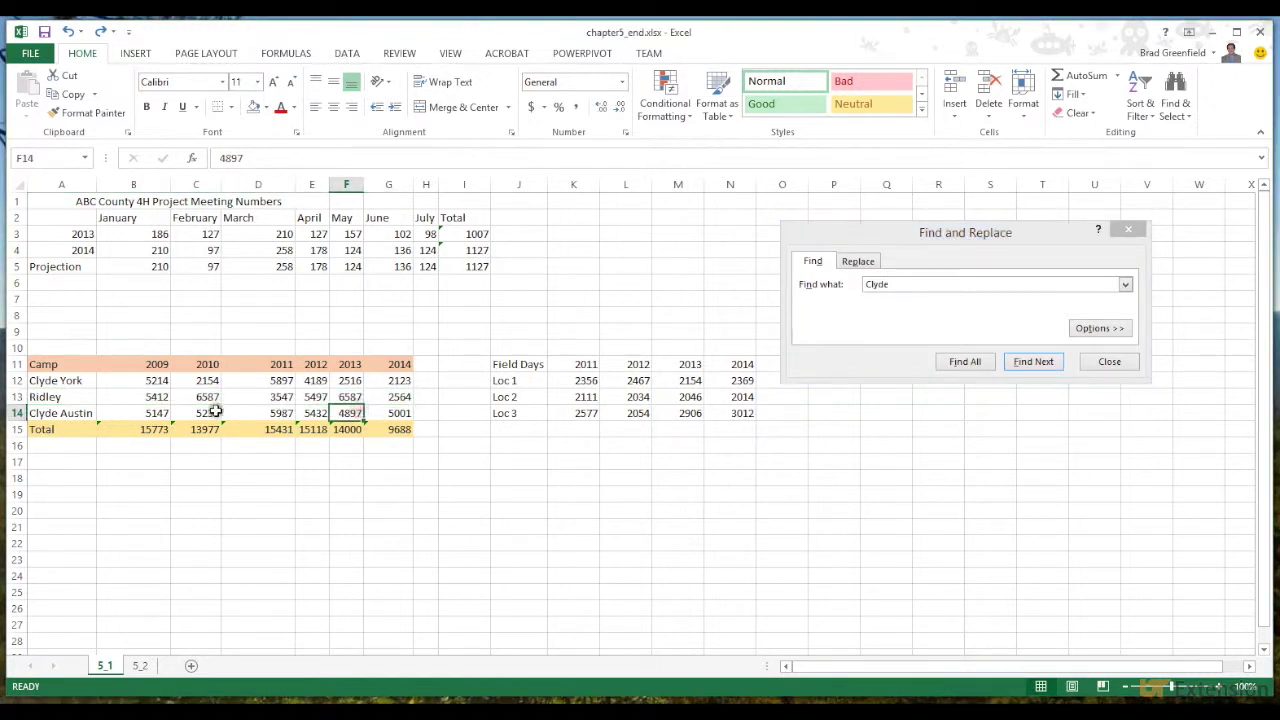
left_click(1013, 362)
left_click(1018, 365)
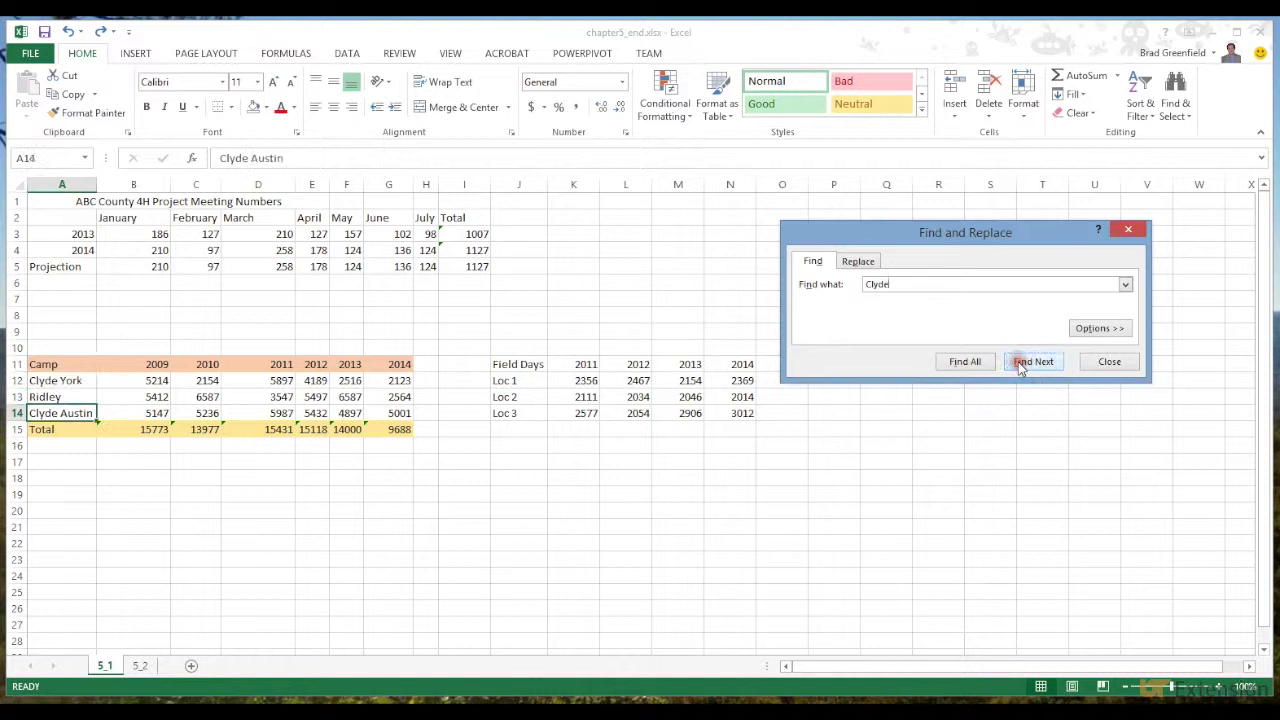
left_click(1020, 365)
left_click(1020, 365)
left_click(1020, 365)
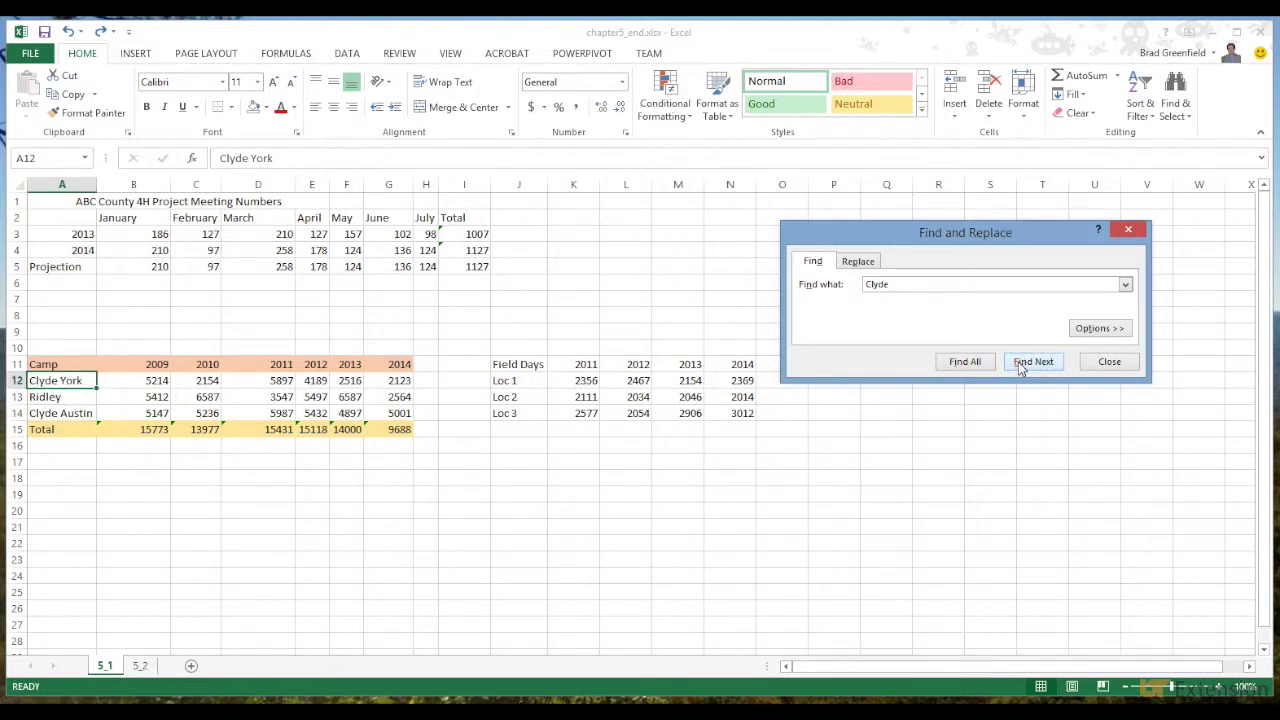
left_click(1020, 365)
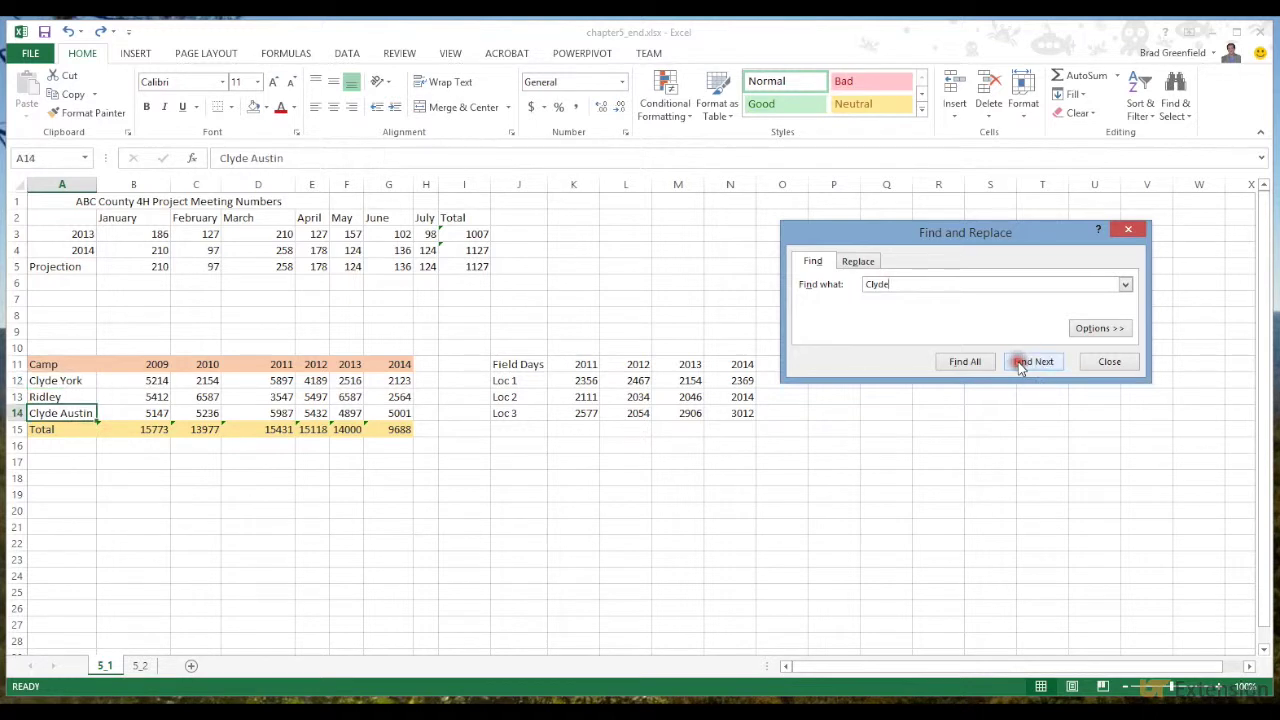
left_click(1020, 365)
left_click(1020, 365)
left_click(1020, 365)
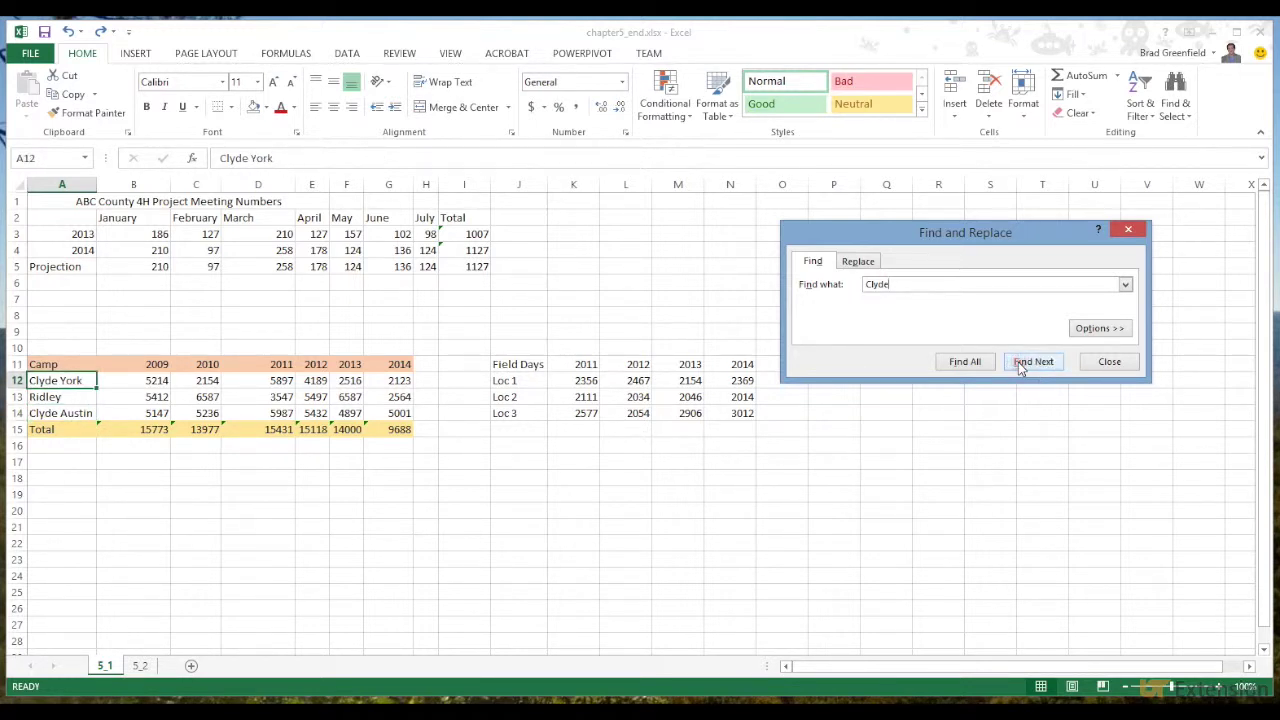
- Search for 'Clyde' within the Field Days table J11:N14, which finds no match
left_click_drag(508, 367, 730, 413)
left_click(891, 266)
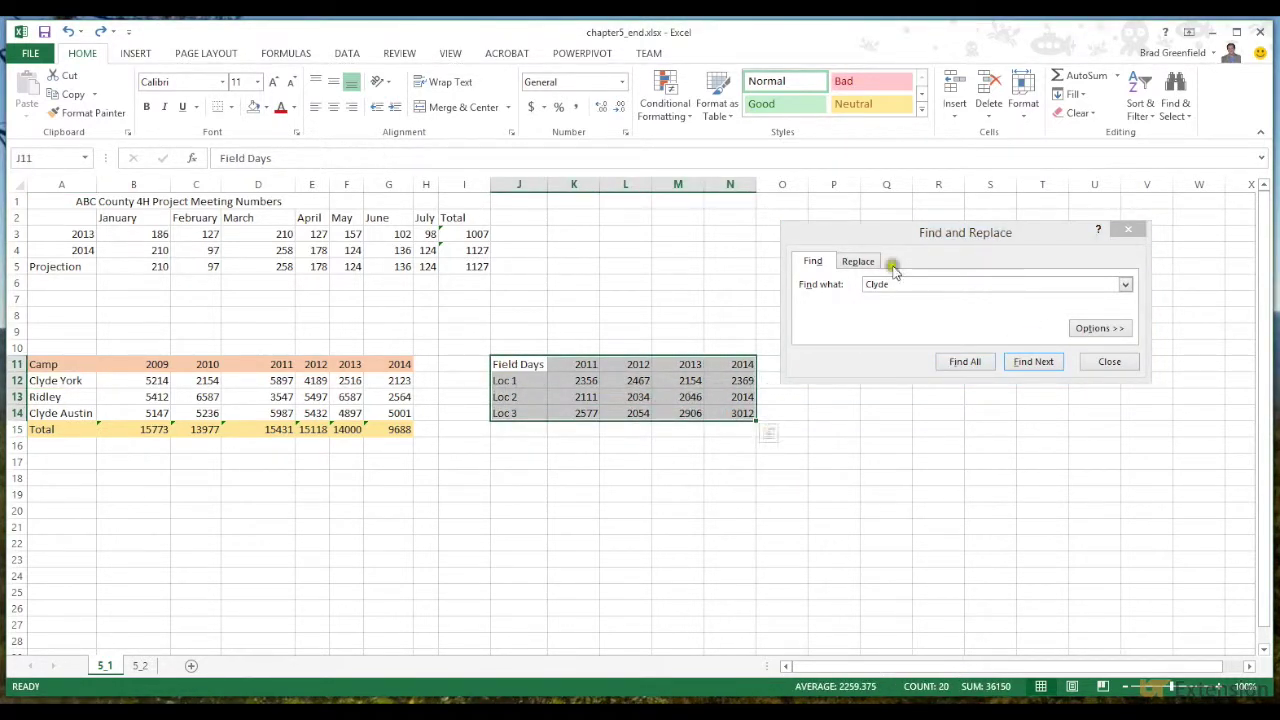
left_click(1030, 363)
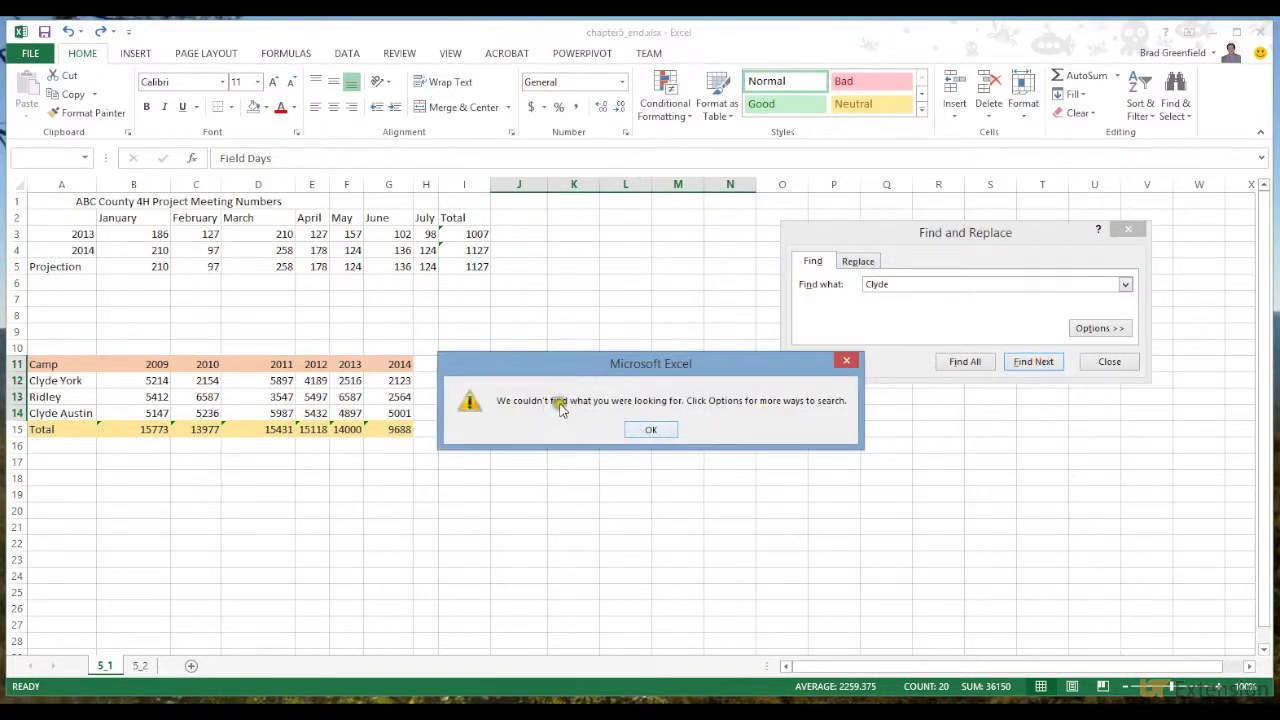
left_click(664, 430)
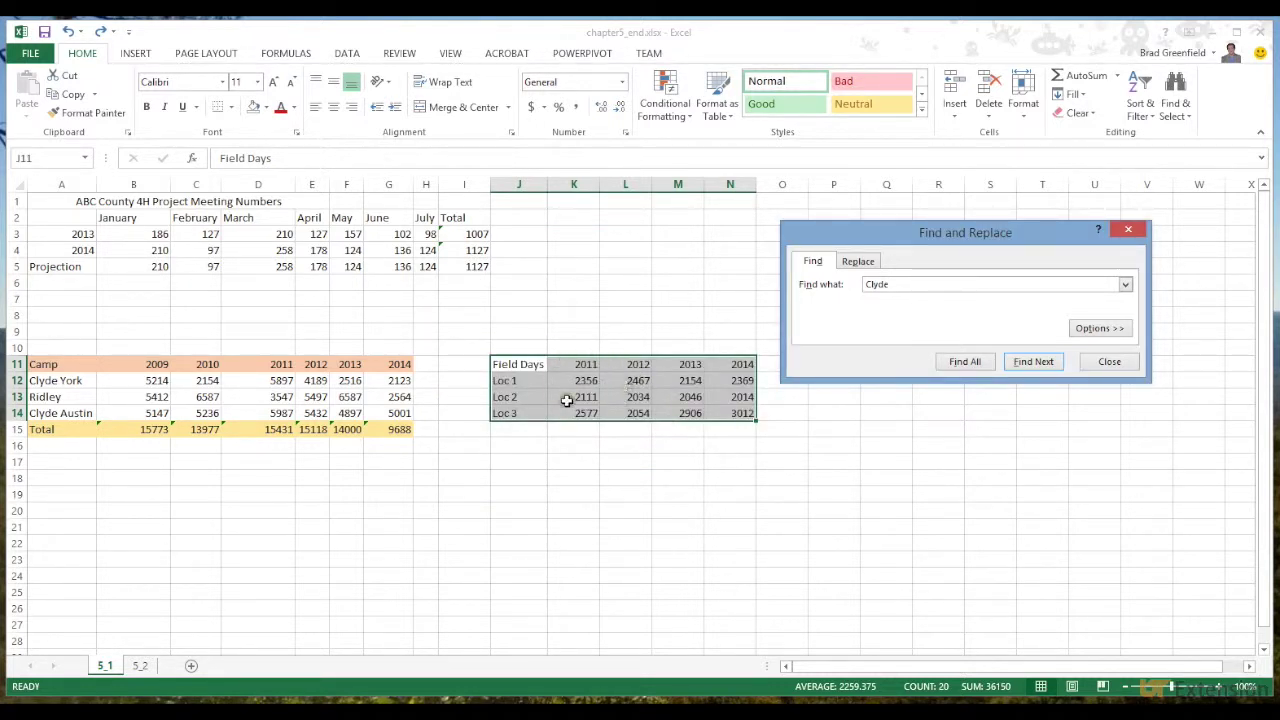
left_click(463, 398)
left_click(1036, 362)
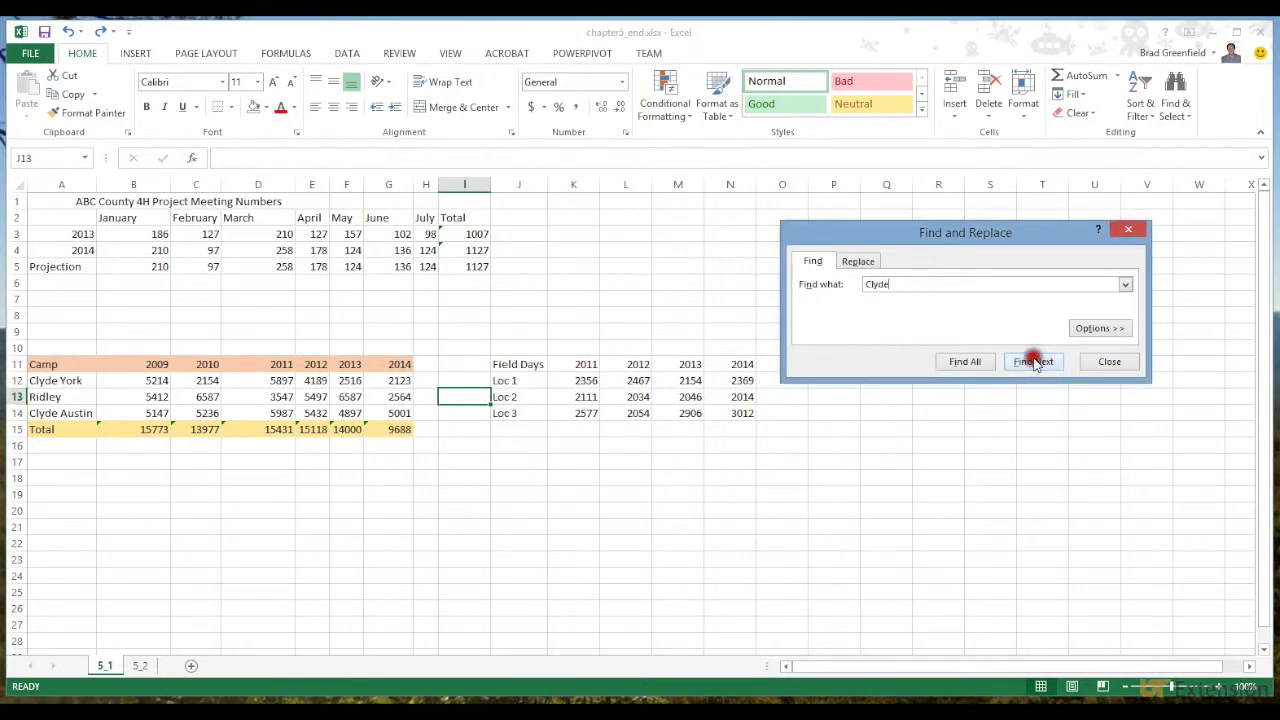
left_click(1036, 362)
left_click(1036, 362)
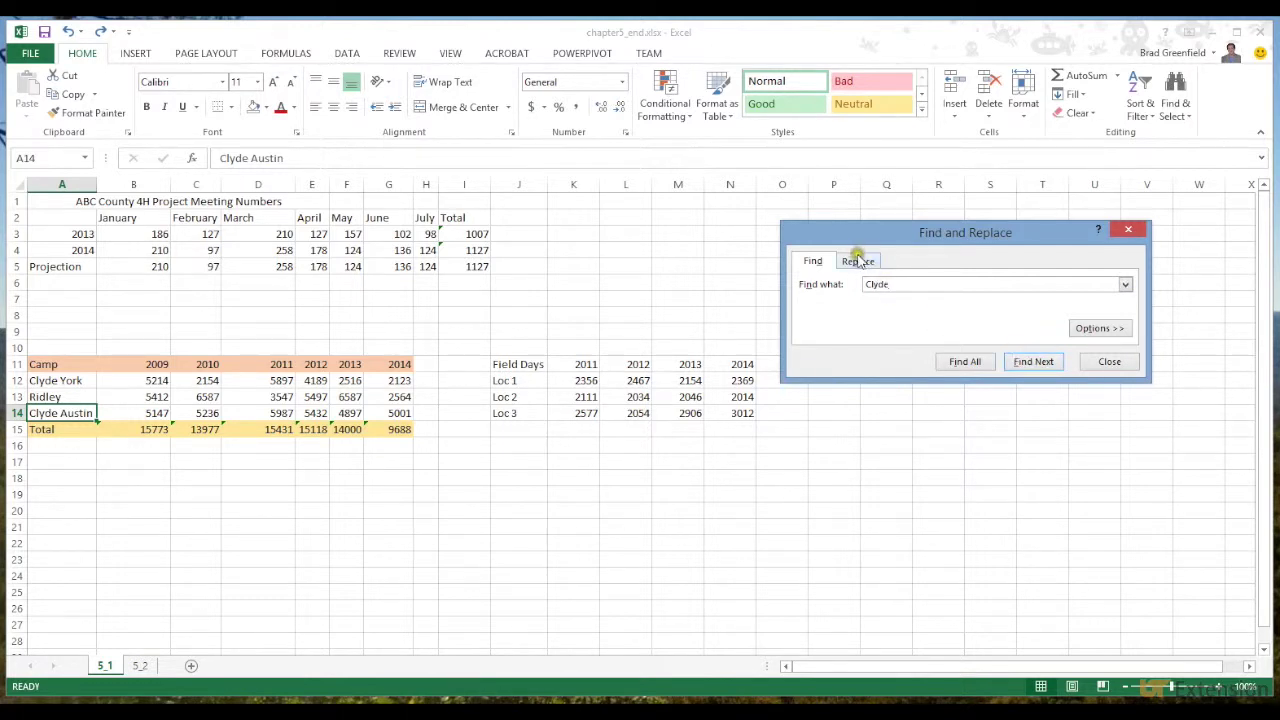
- Expand the search options, keep Look in on Formulas, enable Match case and find 'Clyde' matches
left_click(1103, 329)
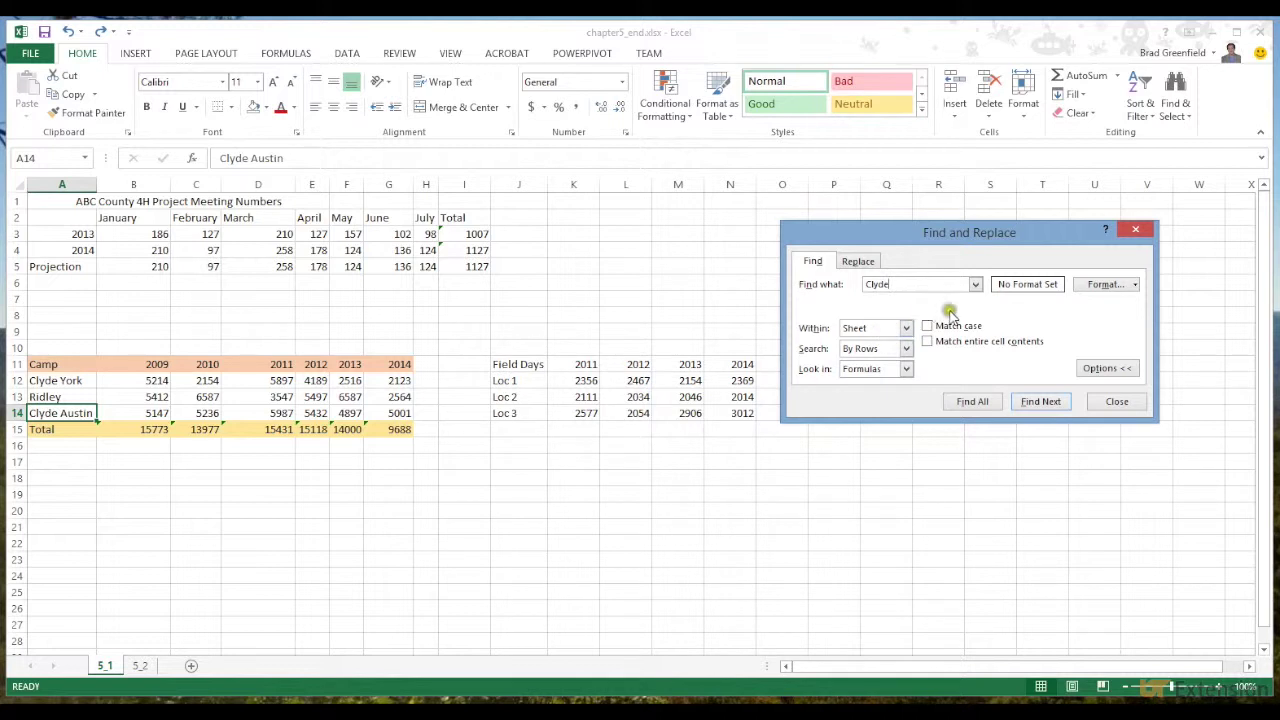
left_click(1115, 367)
left_click(1115, 330)
left_click(907, 369)
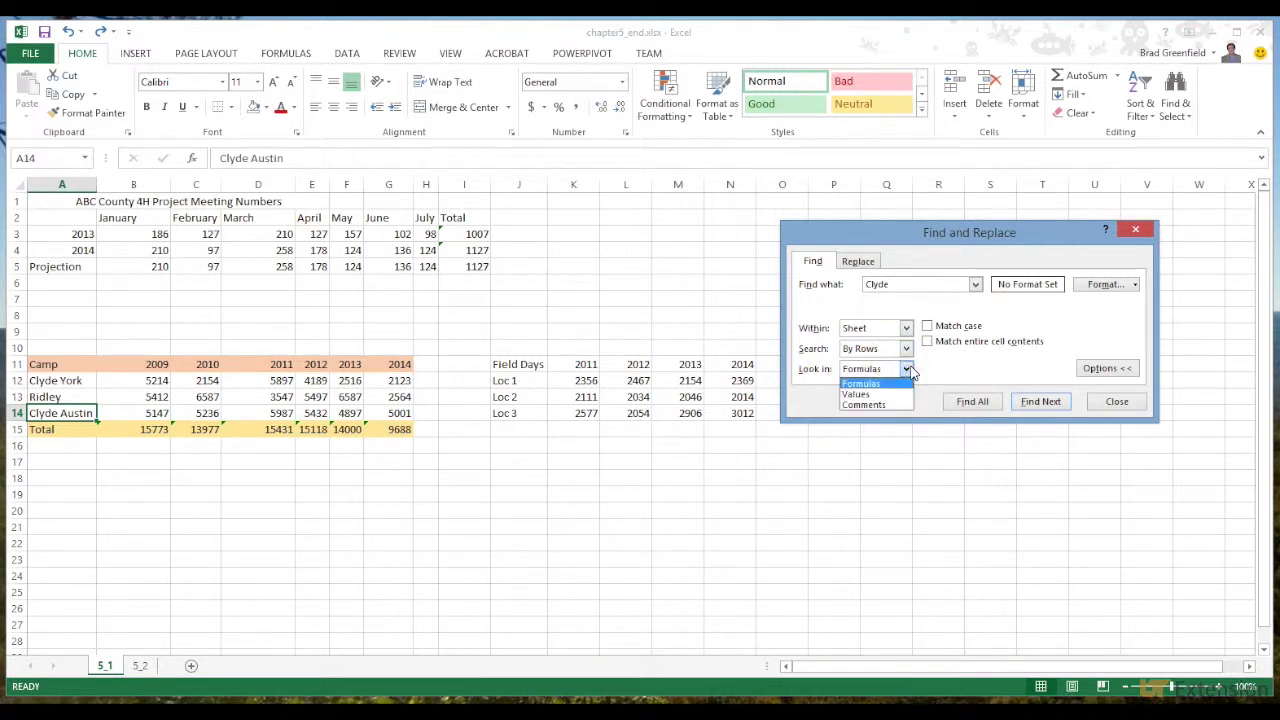
left_click(908, 367)
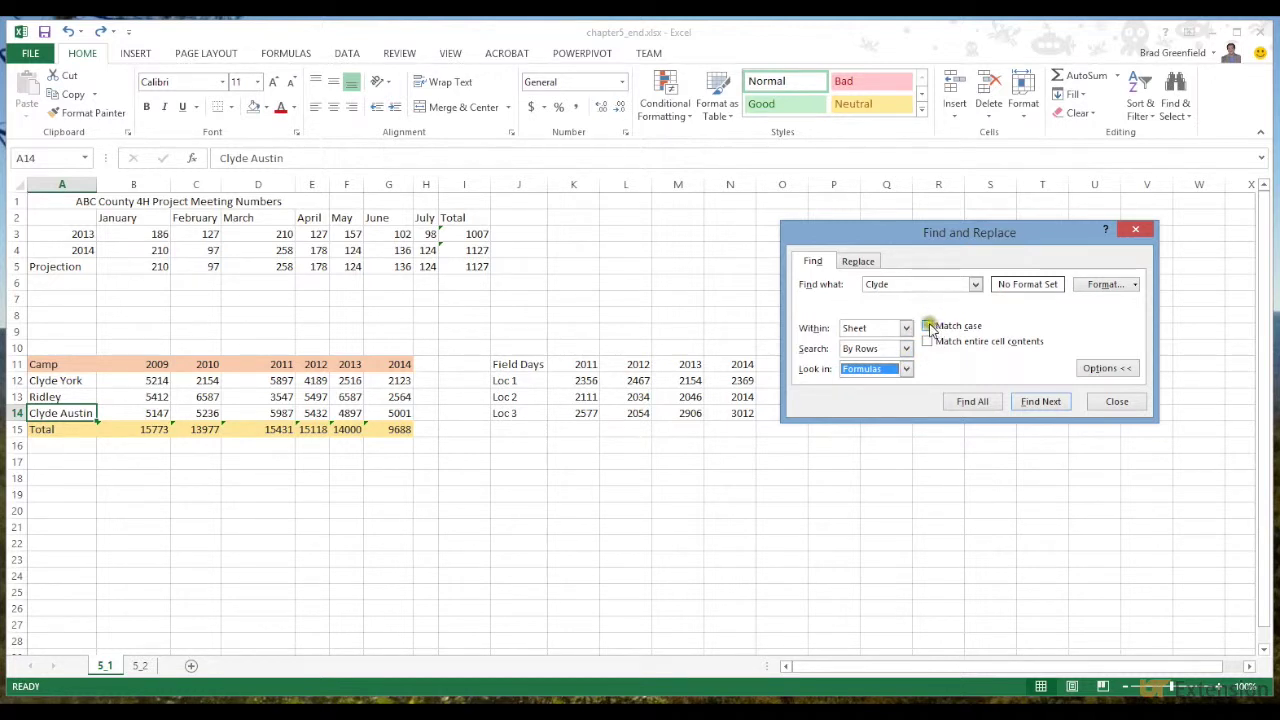
left_click(927, 327)
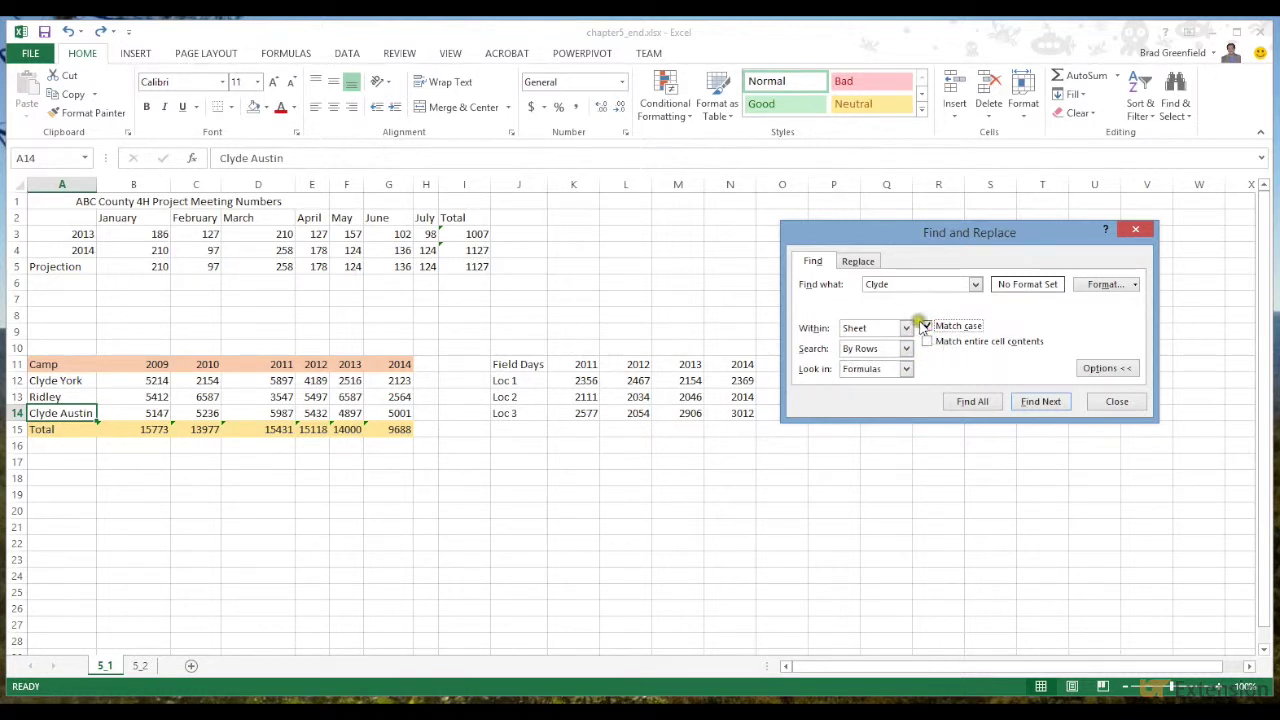
left_click(1045, 402)
left_click(1045, 402)
left_click(1045, 402)
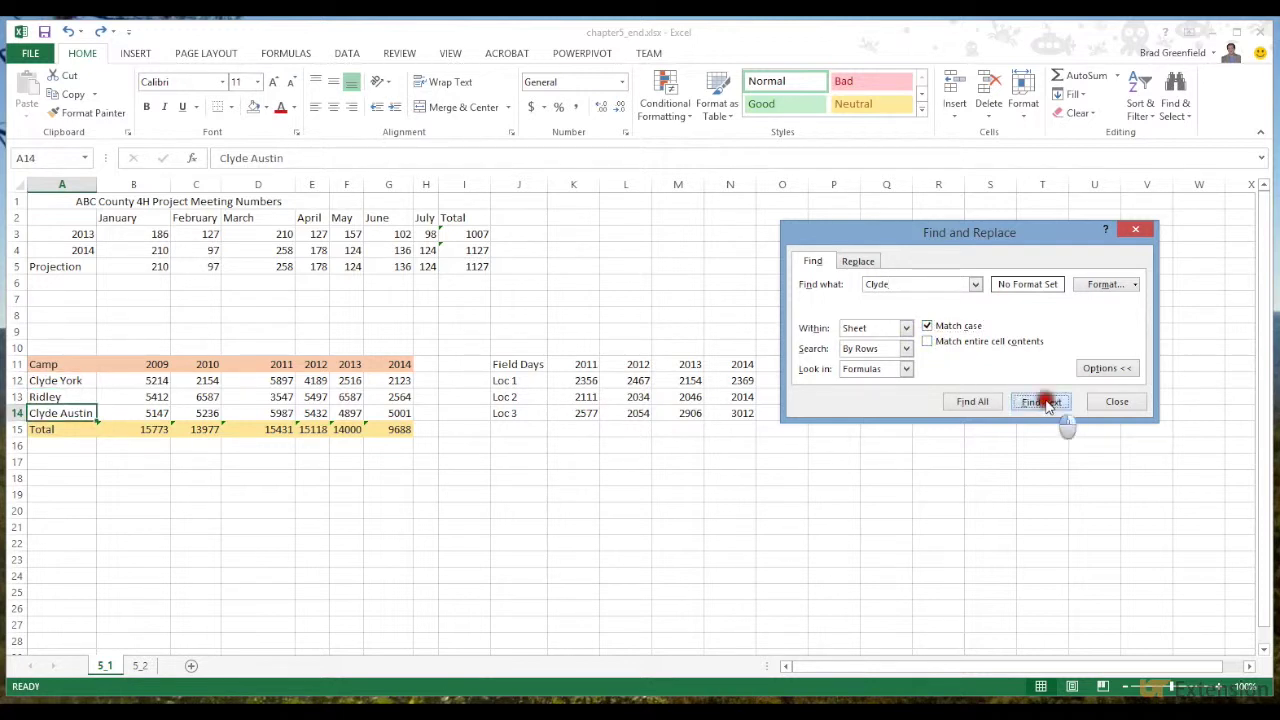
- Search for lowercase 'clyde' with case matching on, which finds no match
left_click(870, 285)
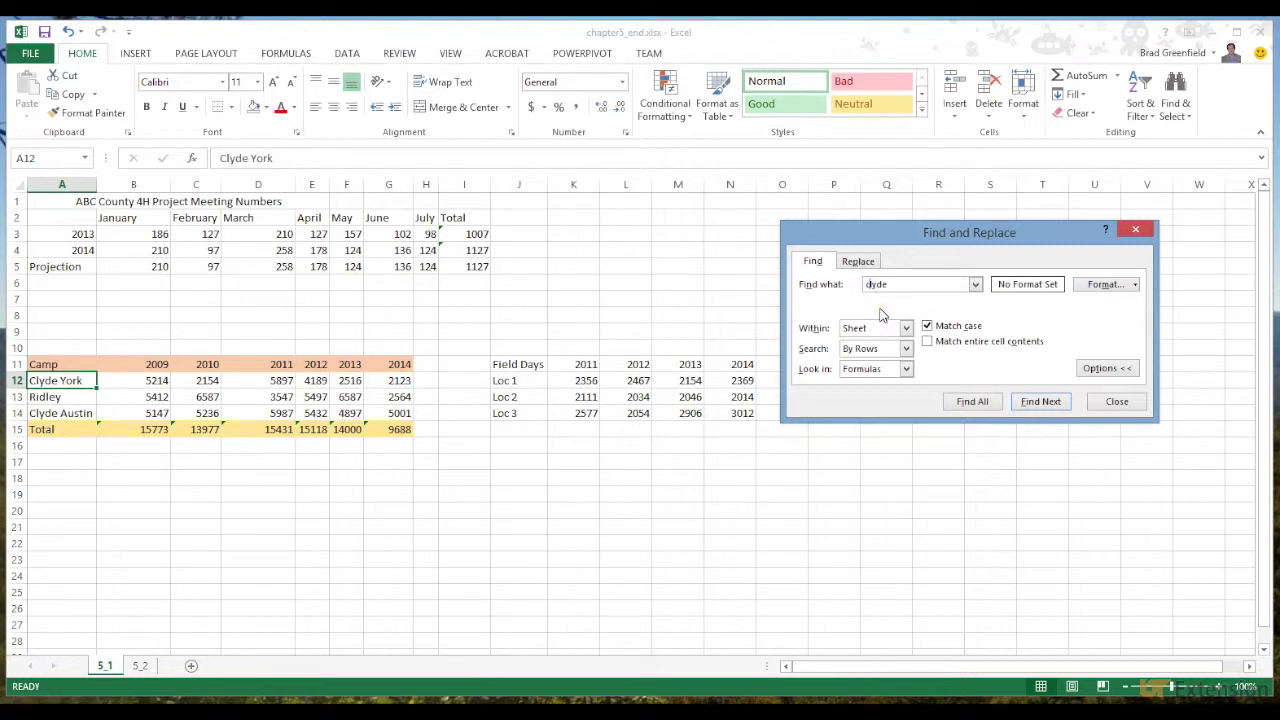
left_click(1045, 402)
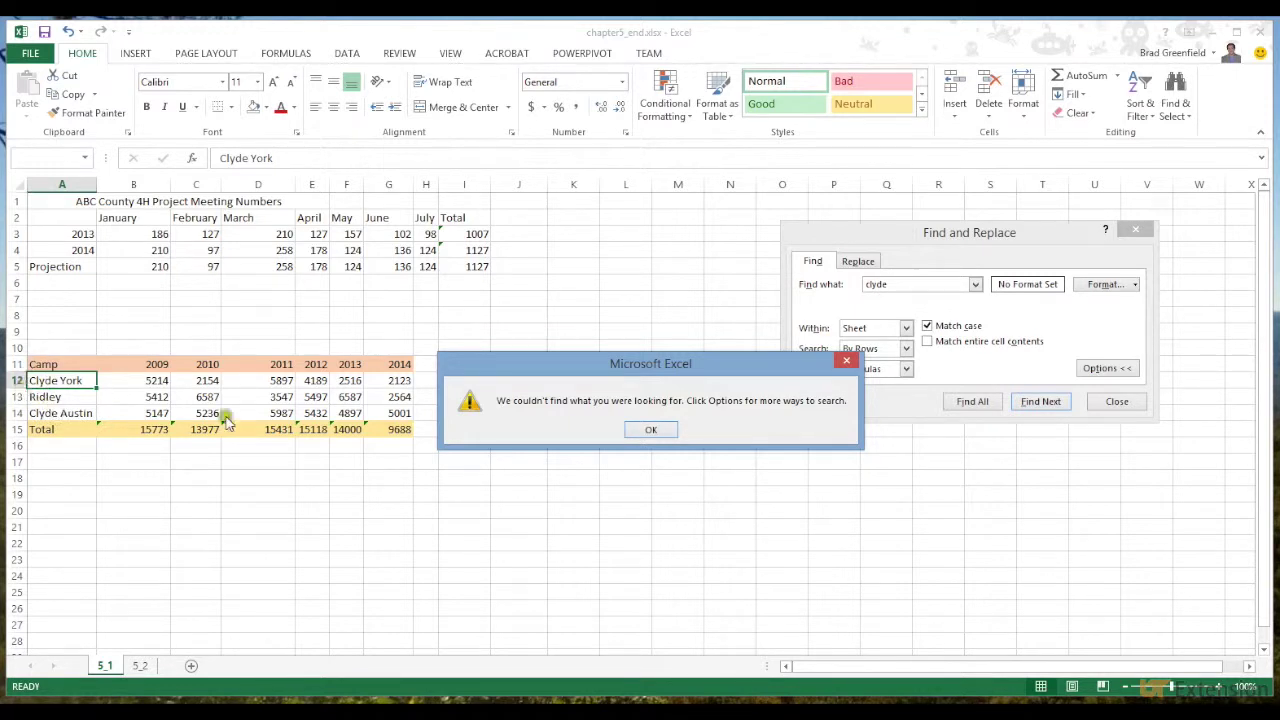
left_click(649, 430)
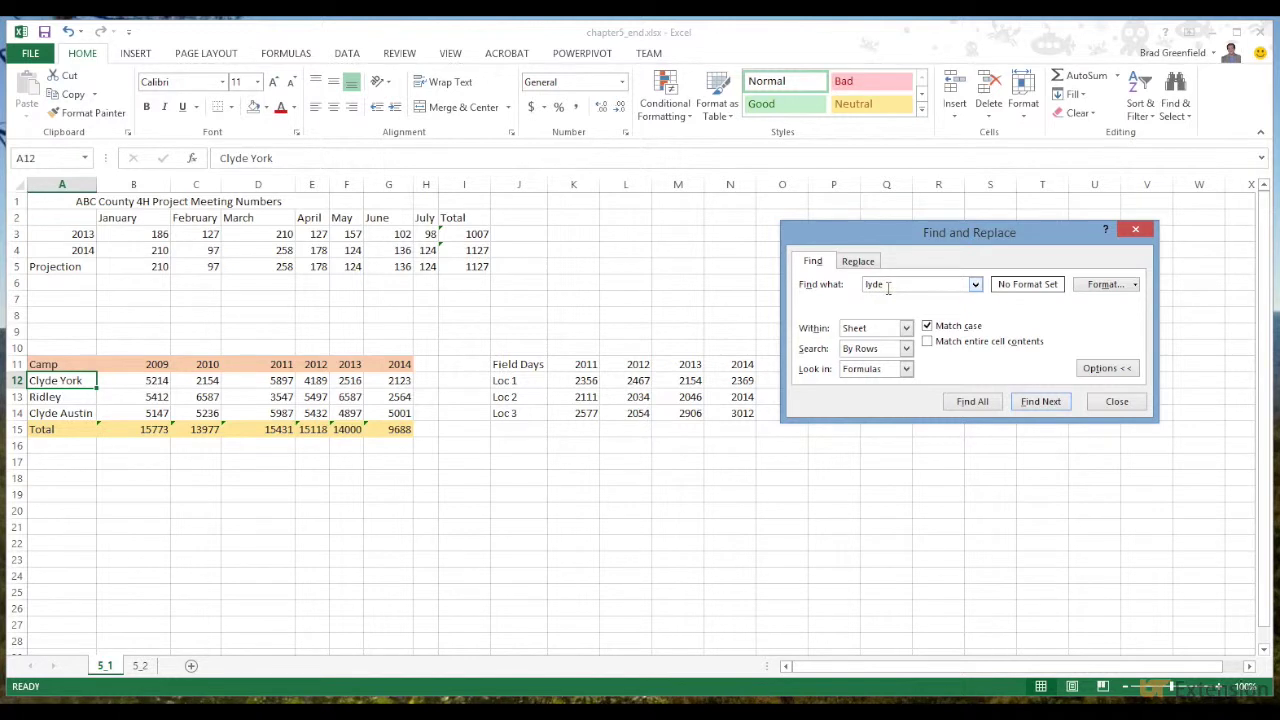
- Turn on Match entire cell contents and search for 'Clyde', which finds no match
left_click(927, 342)
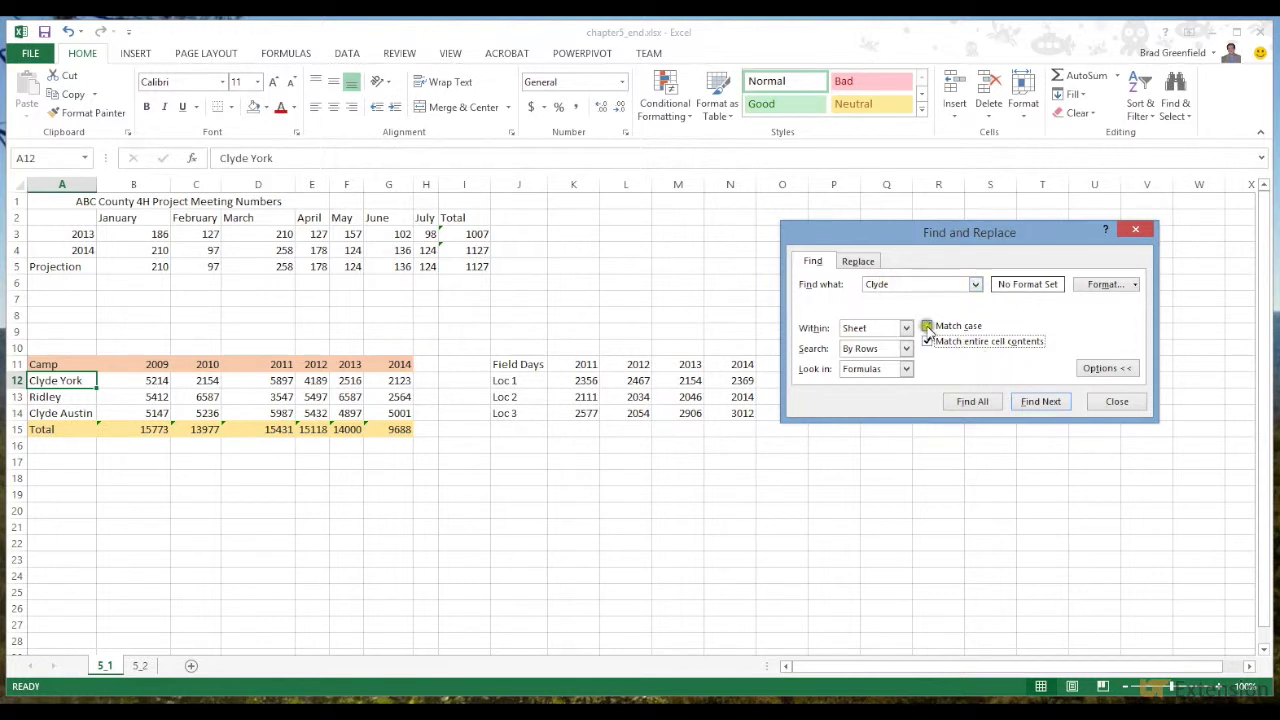
left_click(1044, 402)
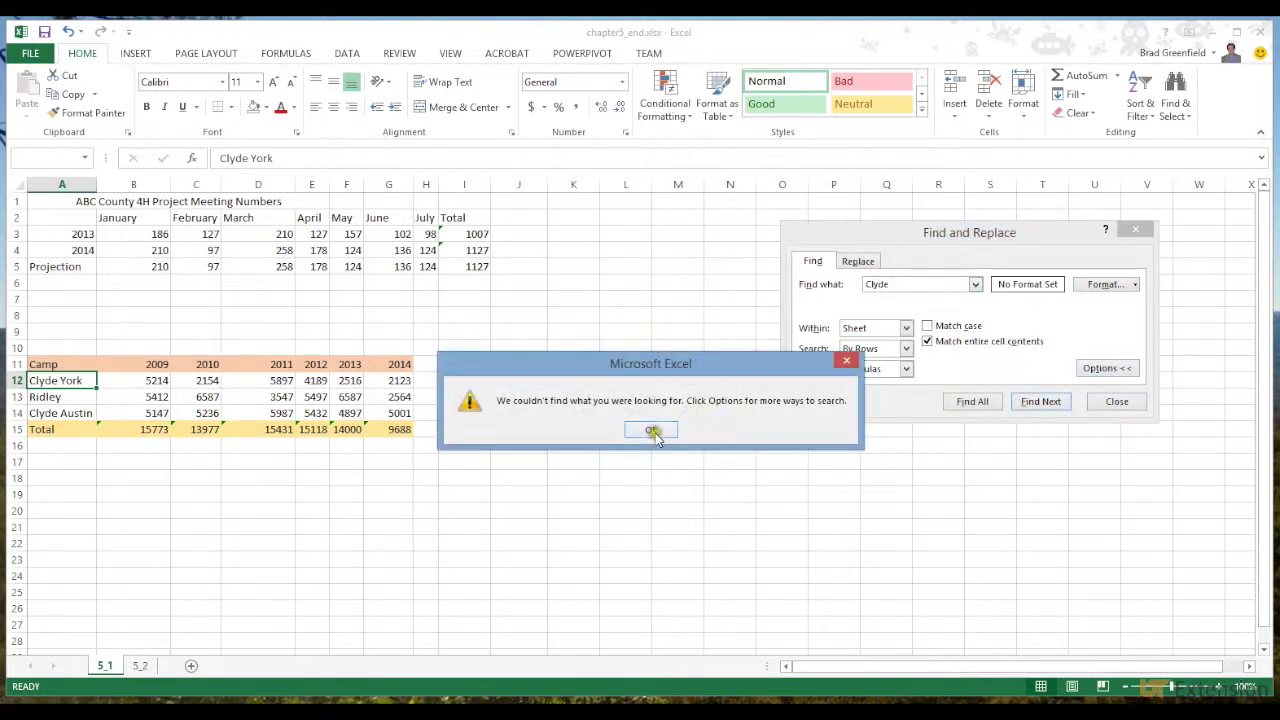
left_click(654, 432)
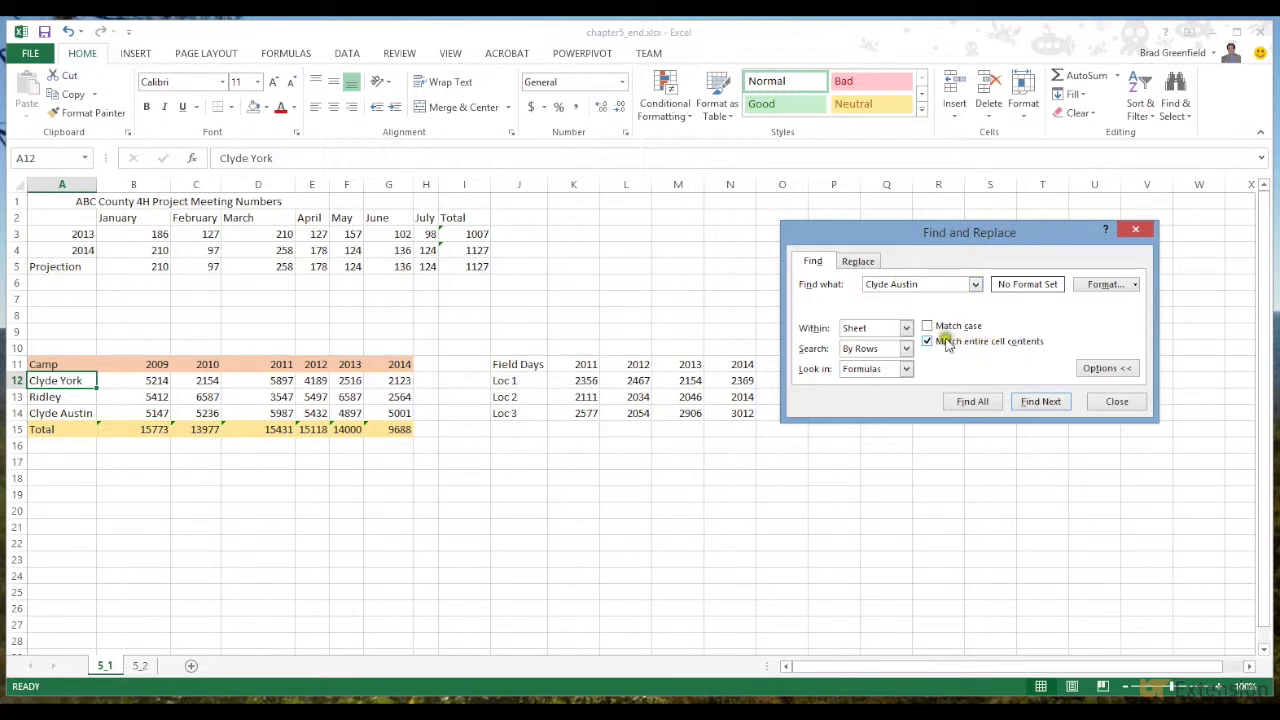
left_click(1043, 403)
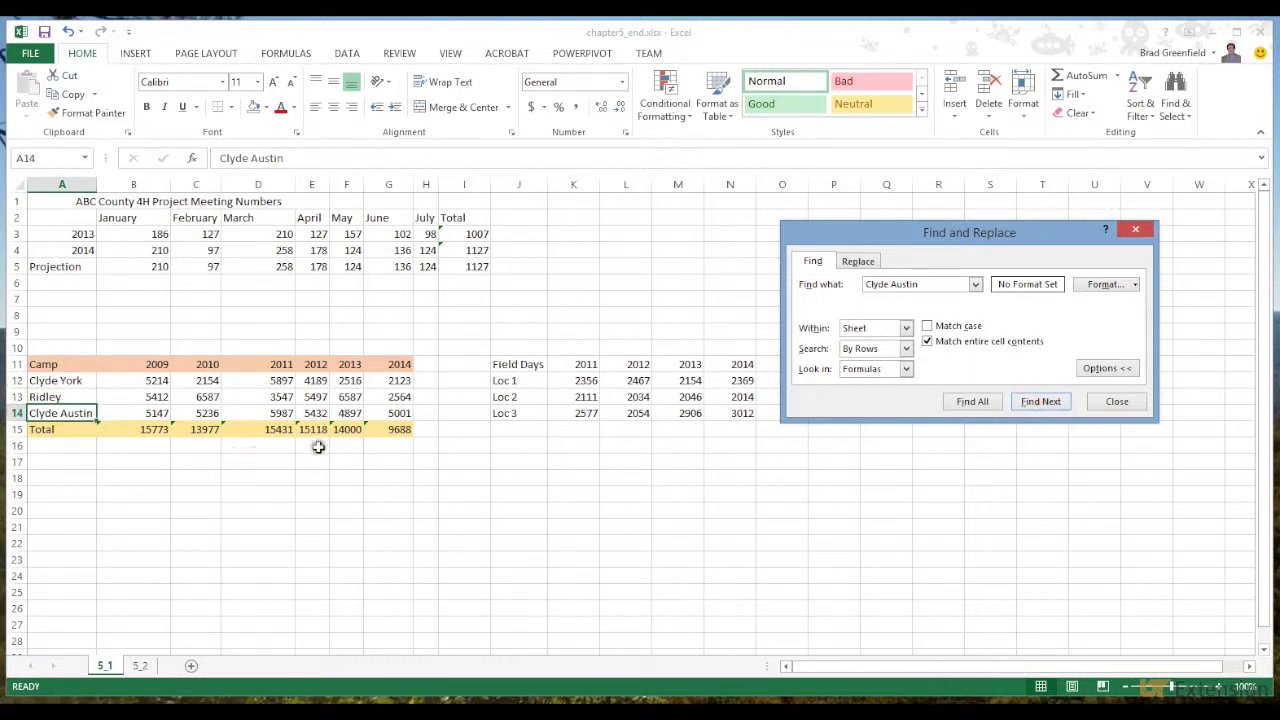
left_click(930, 285)
left_click(927, 341)
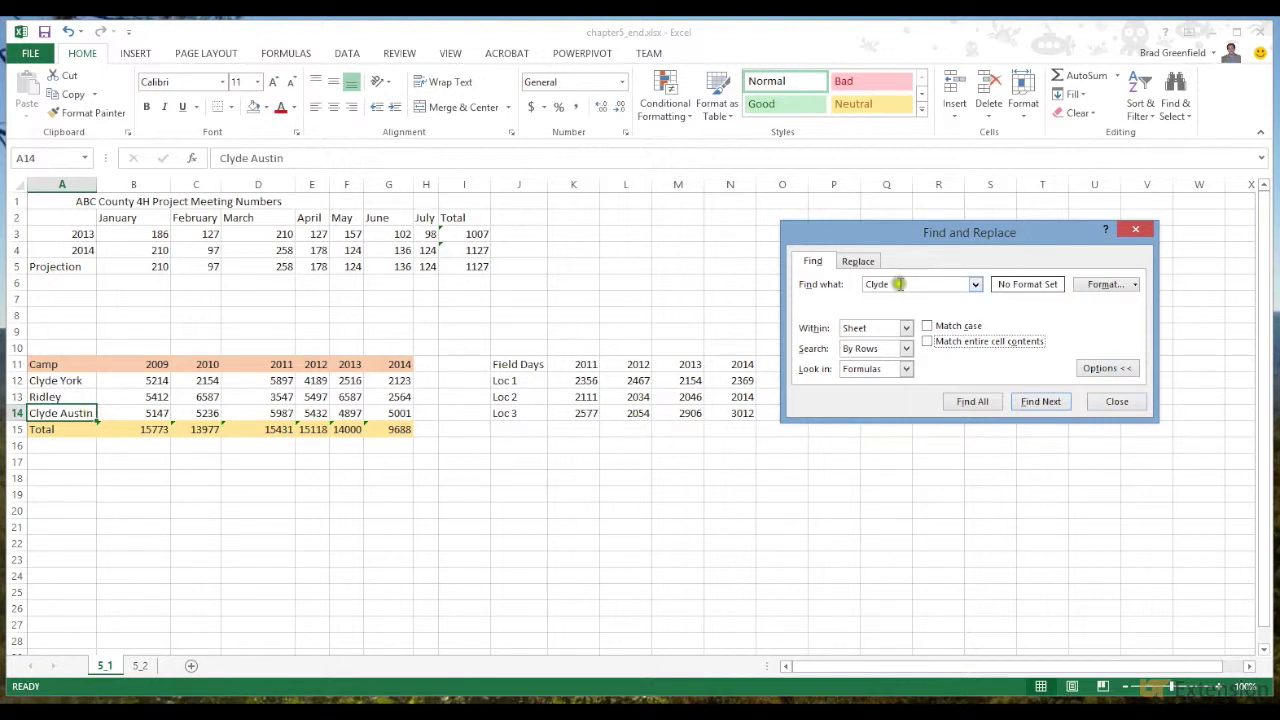
- Step through the search matches, then give cell A14 a dark red fill
left_click(1040, 402)
left_click(1040, 402)
left_click(1040, 402)
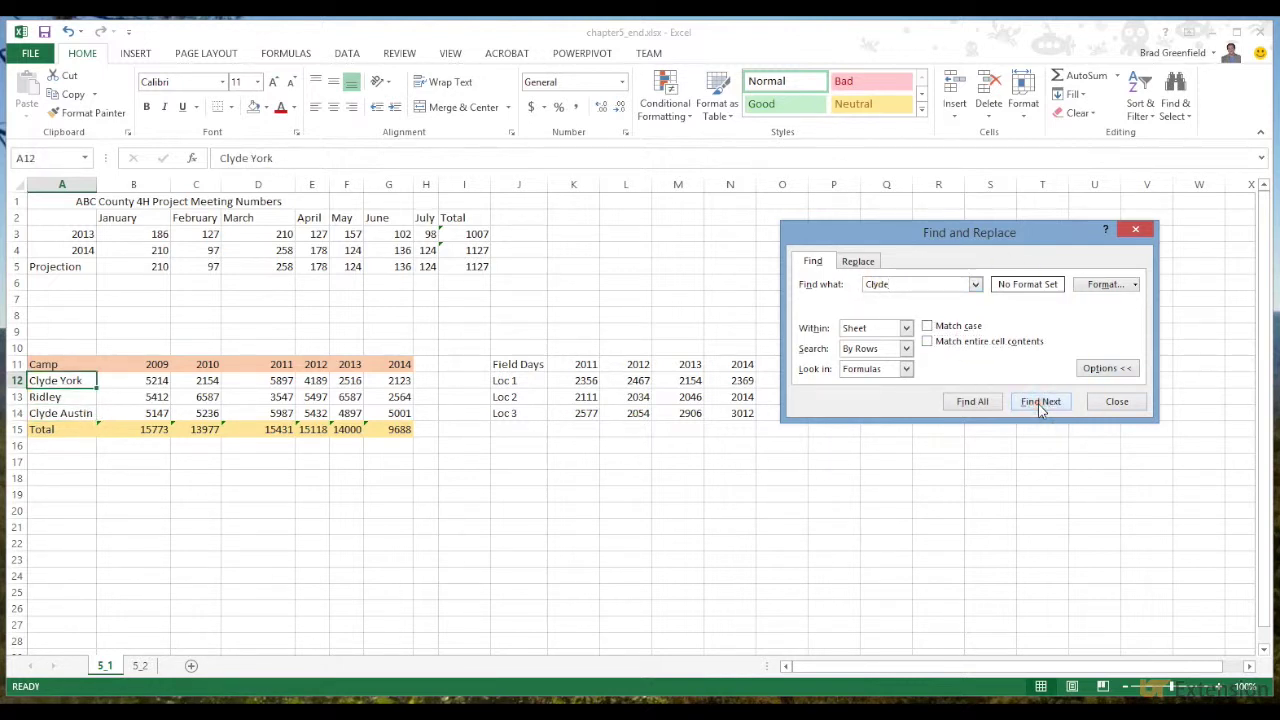
left_click(80, 416)
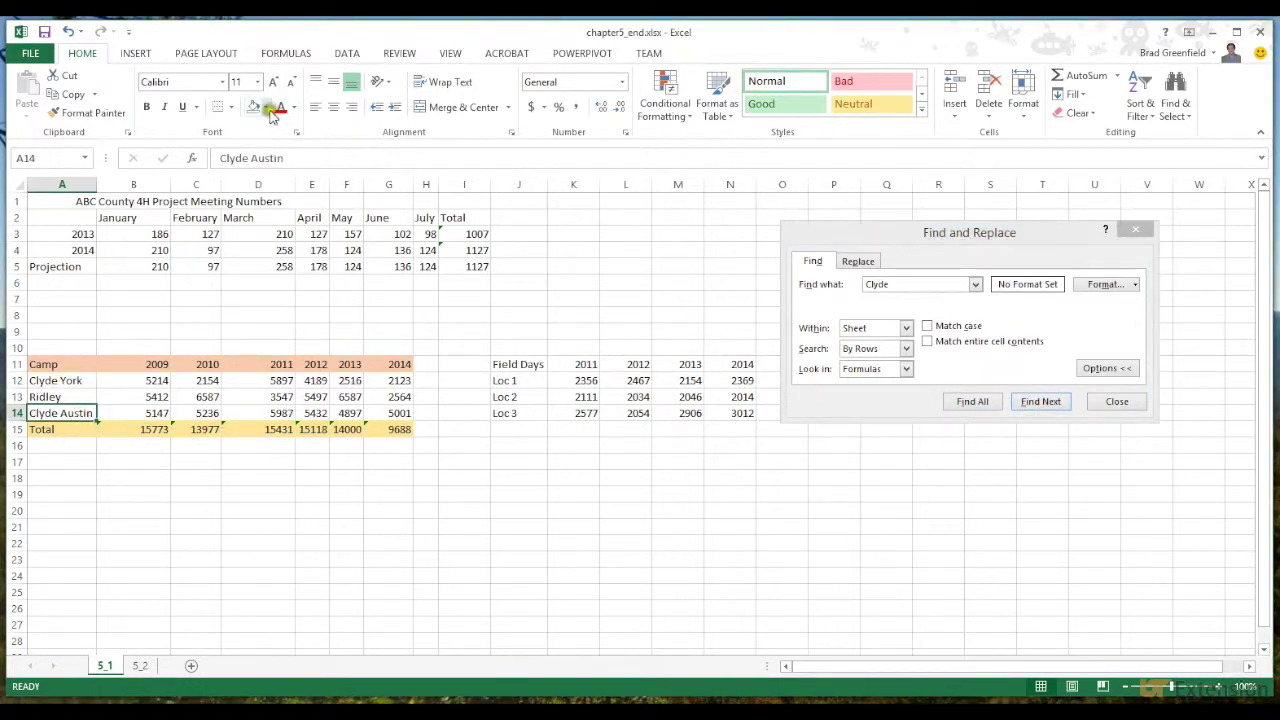
left_click(268, 108)
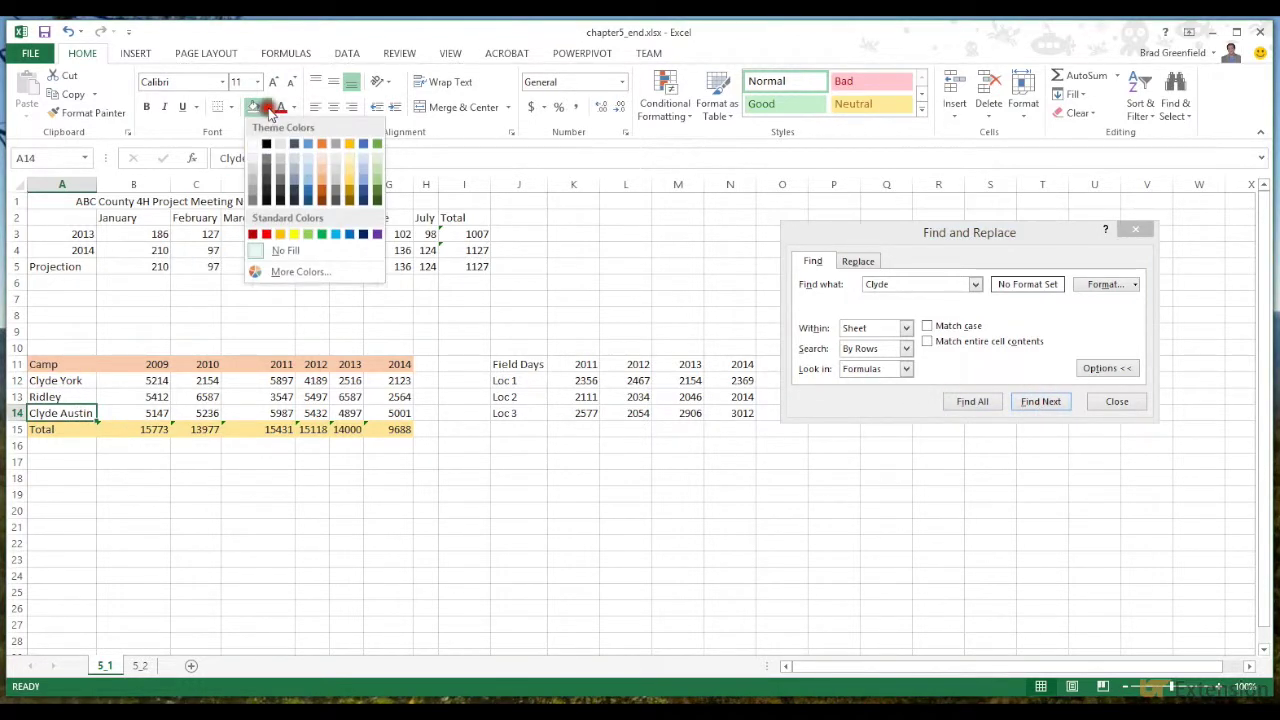
left_click(252, 234)
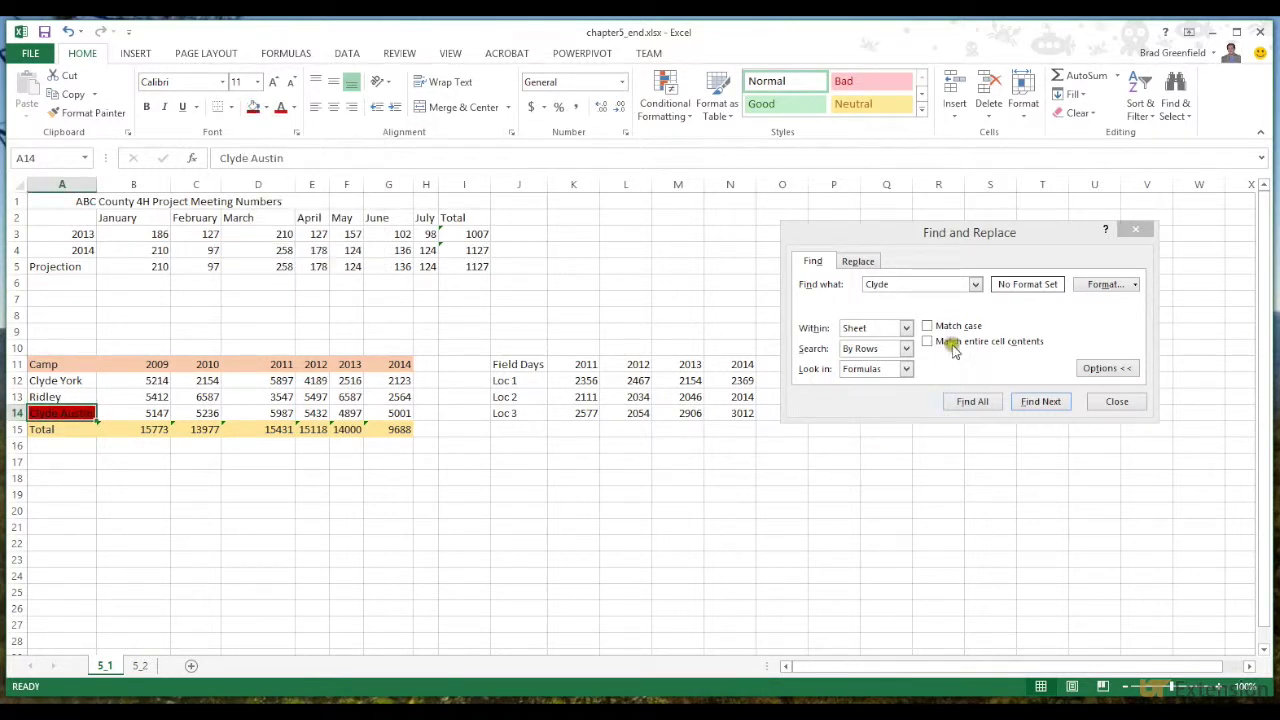
- Cycle Find Next through the remaining cells matching the search term
left_click(970, 292)
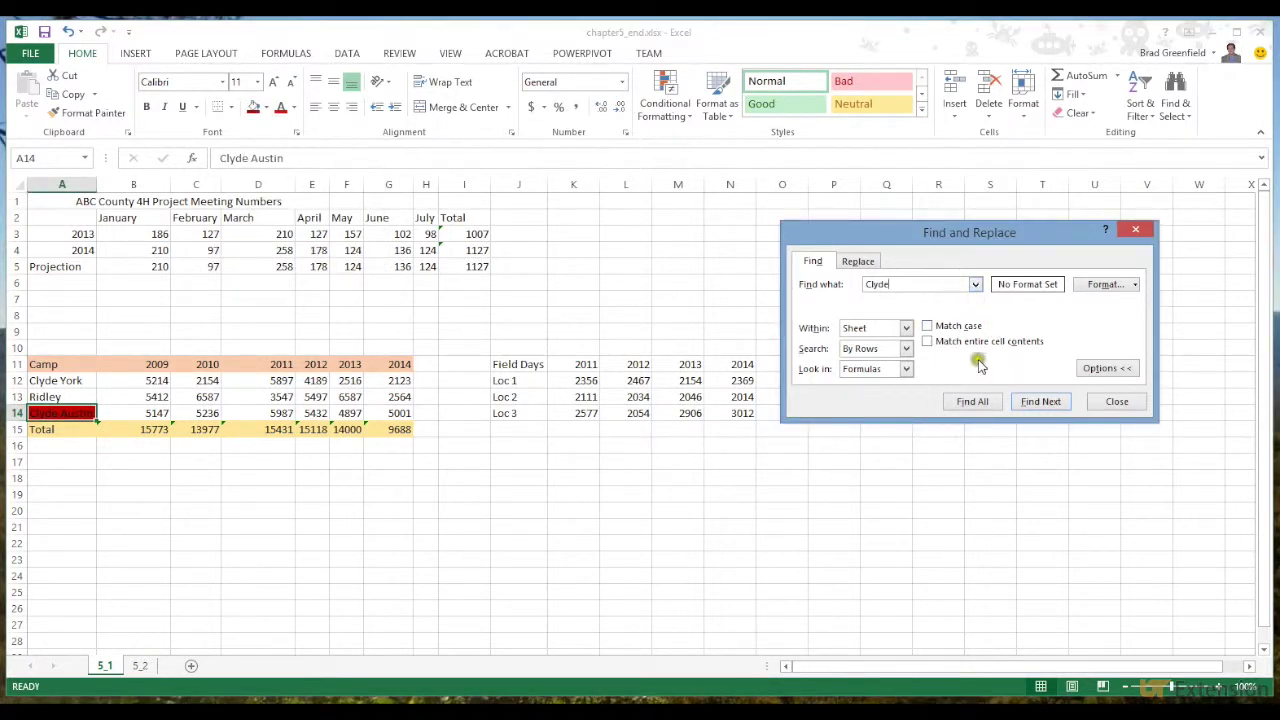
left_click(1041, 402)
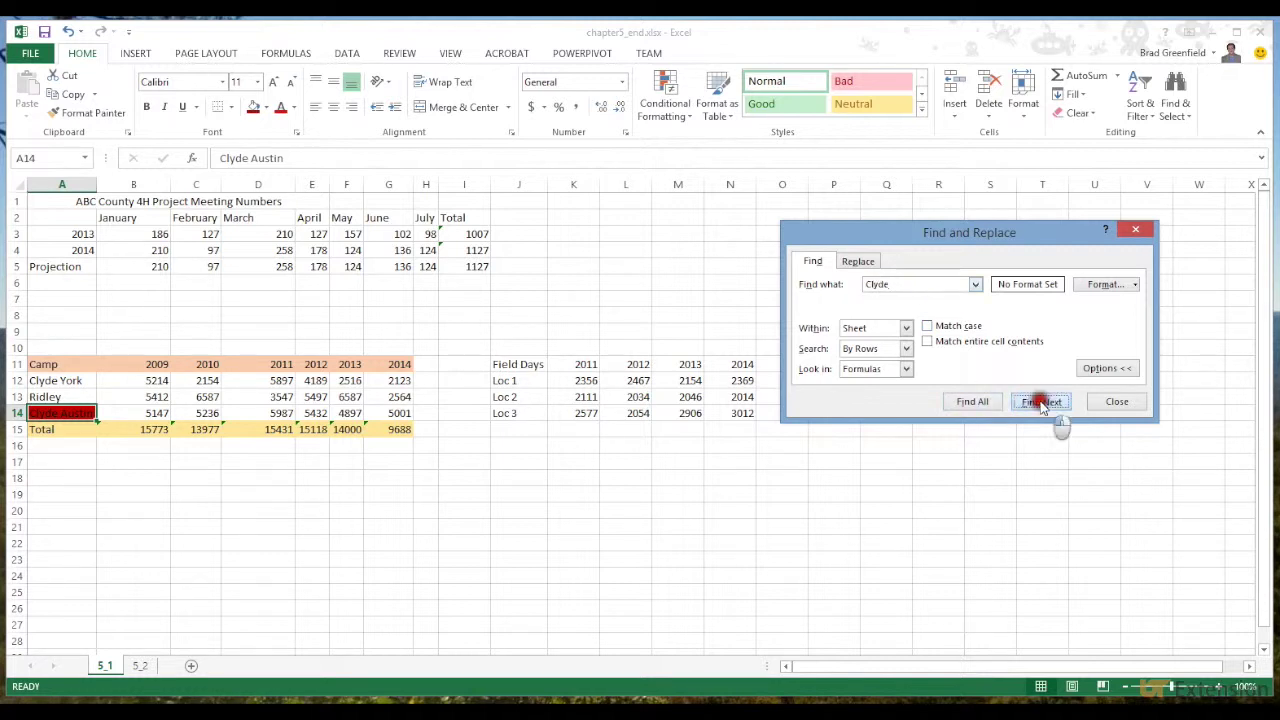
left_click(1041, 402)
left_click(1041, 402)
left_click(1041, 402)
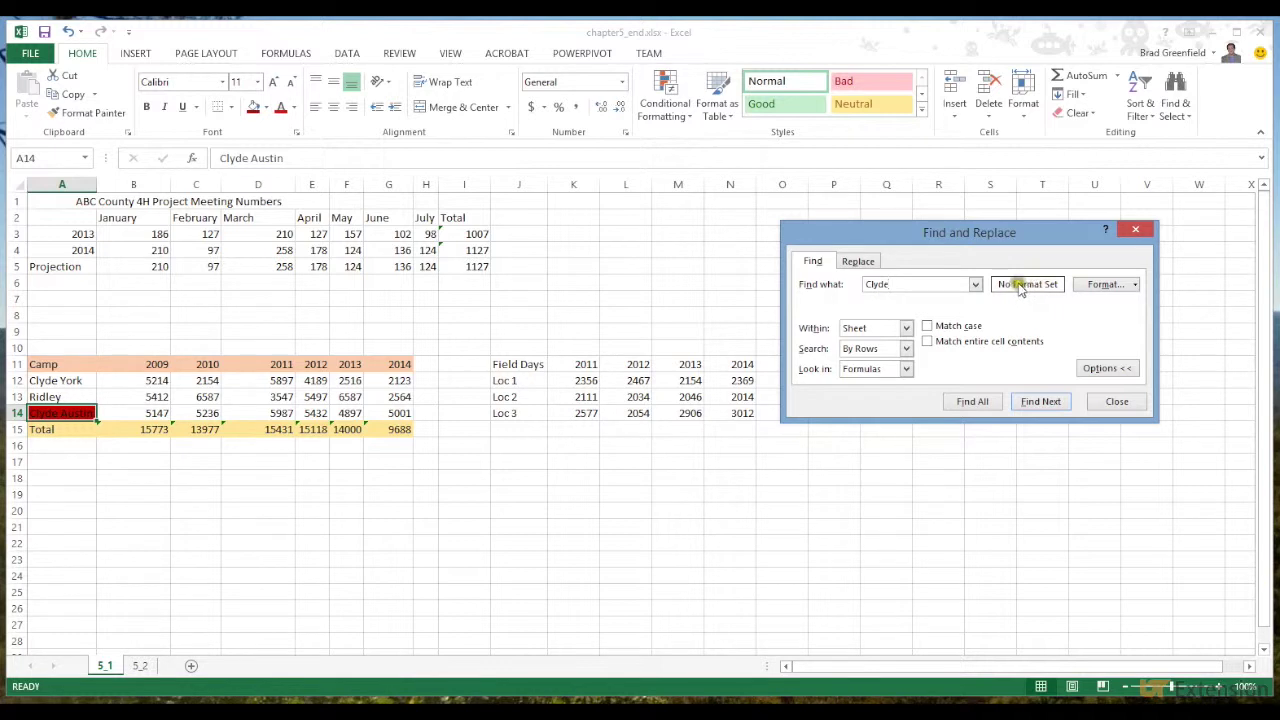
- Take the search format from cell A14's dark red fill and find matching cells
left_click(1135, 286)
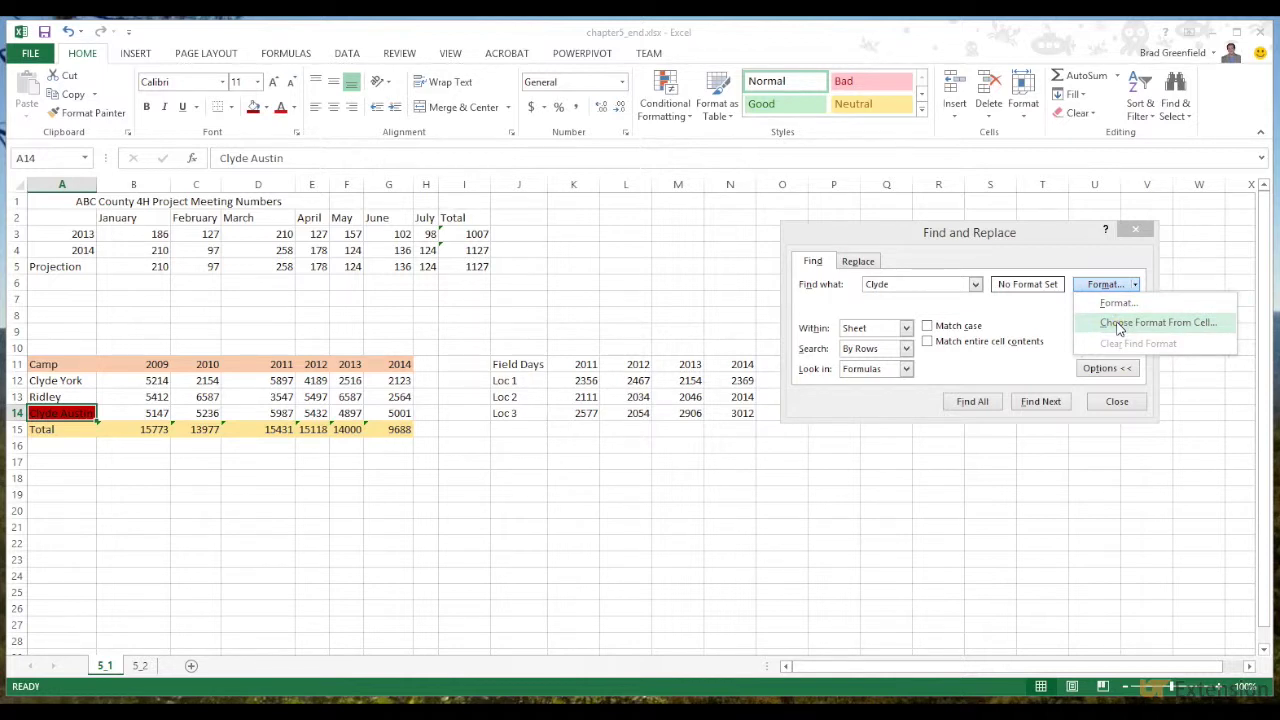
left_click(1120, 322)
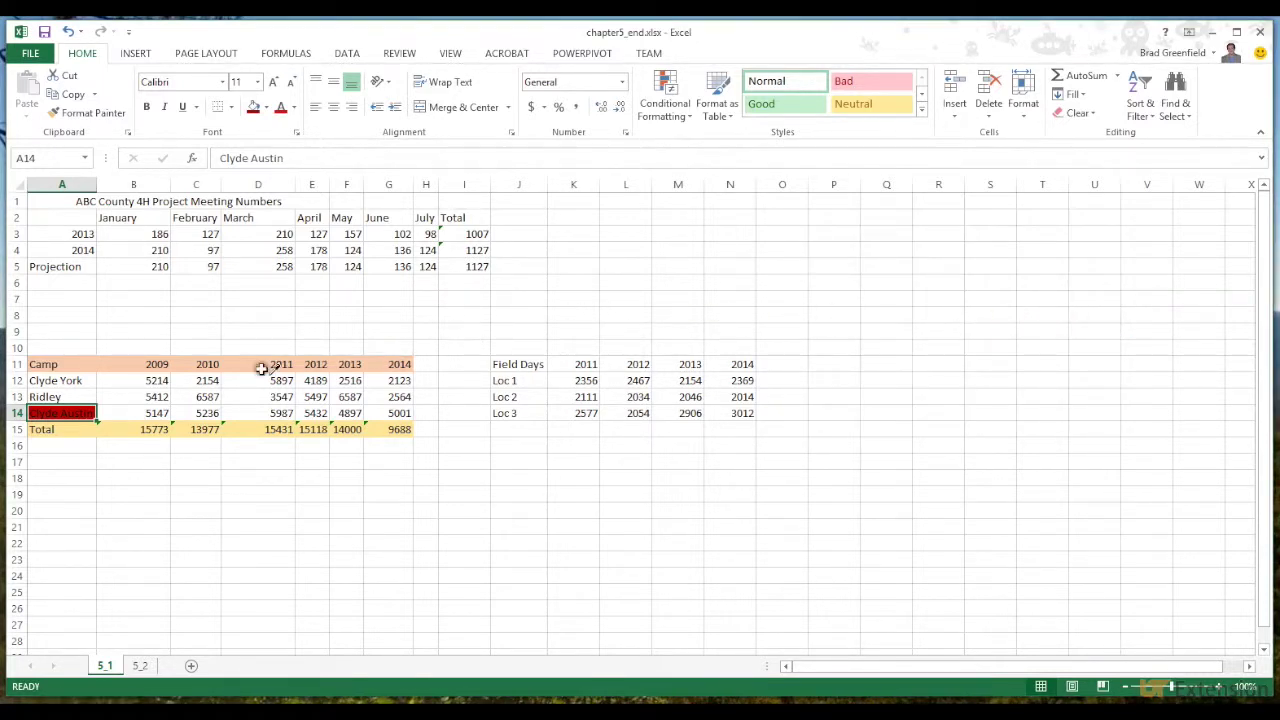
left_click(78, 411)
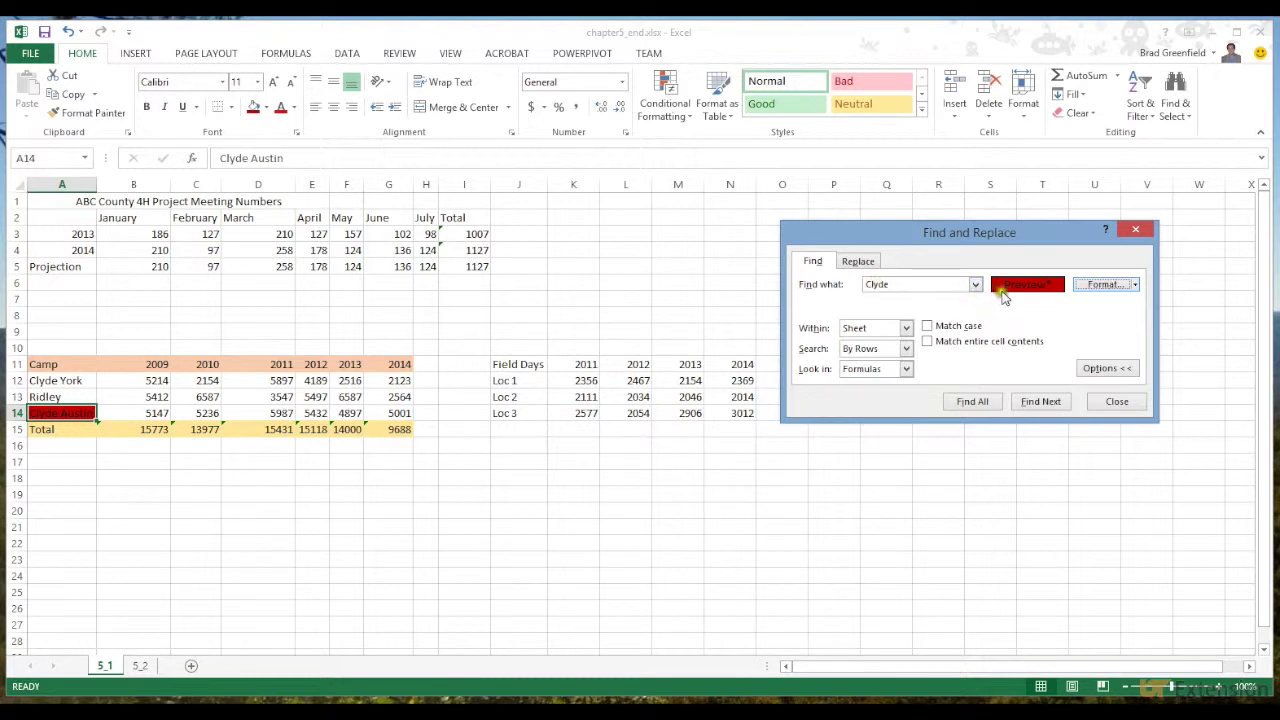
left_click(1035, 403)
left_click(1035, 403)
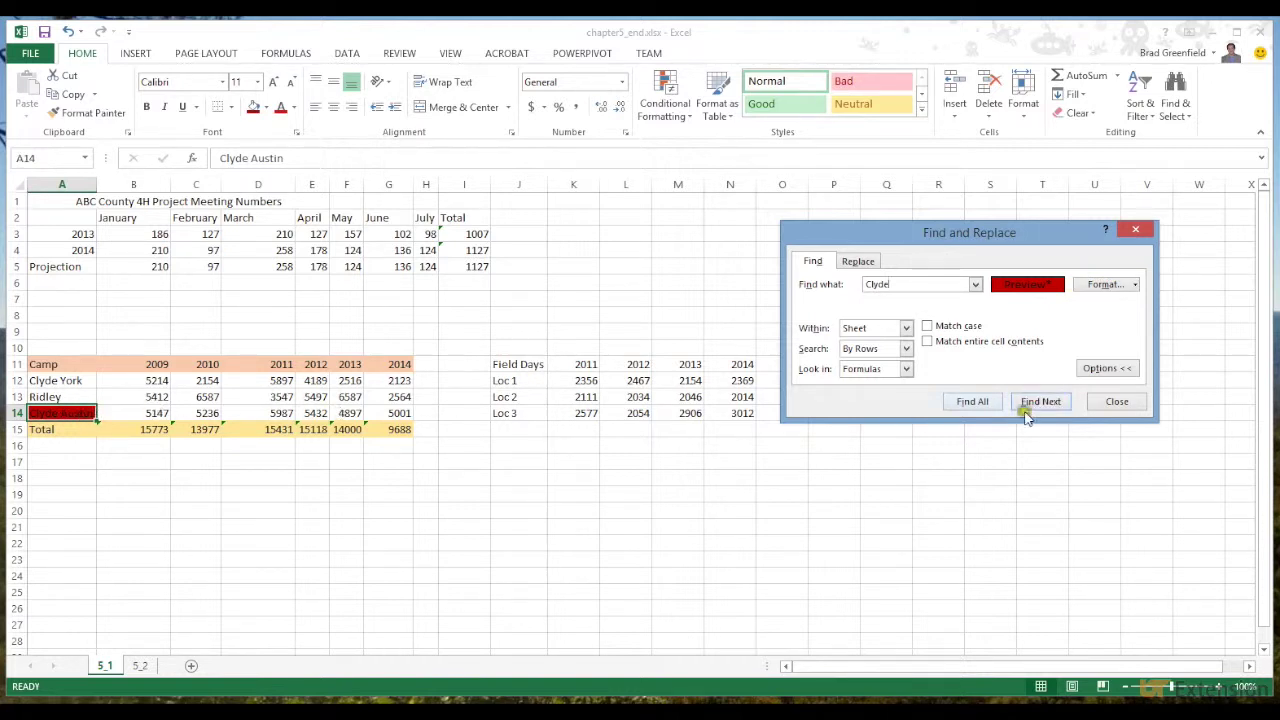
- Clear the search format and bring up the full Find Format dialog
left_click(1135, 285)
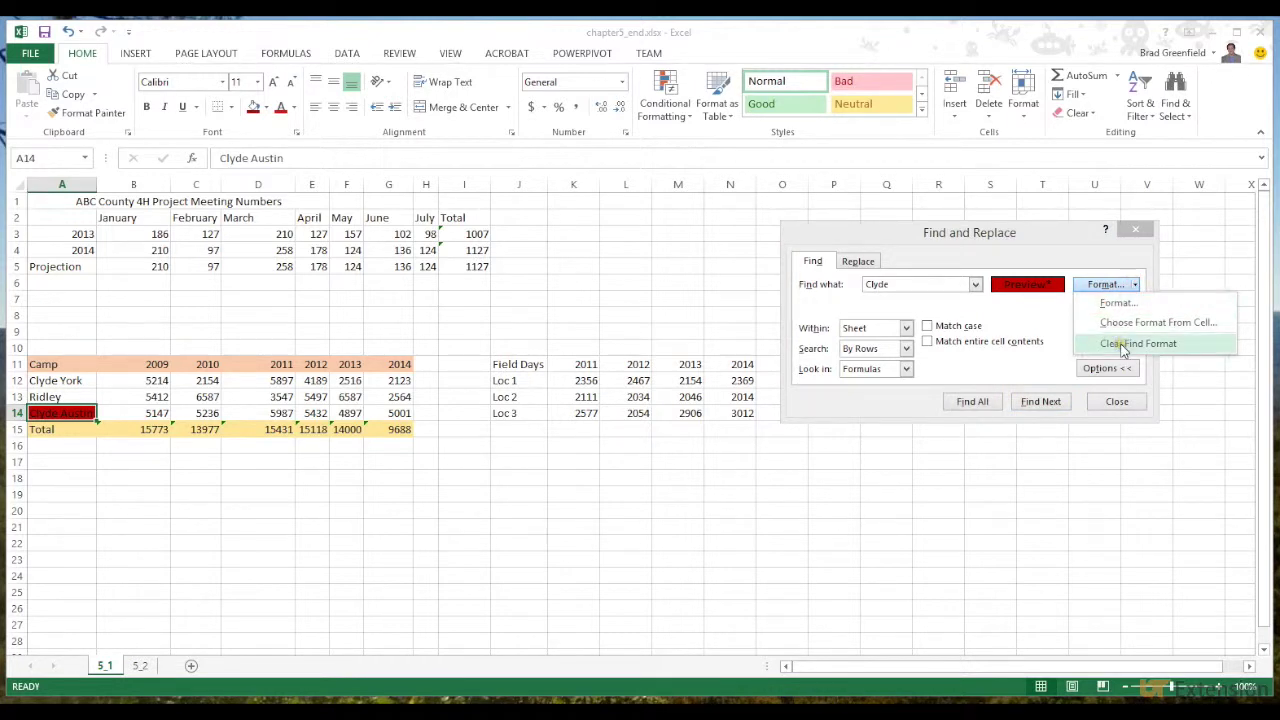
left_click(1123, 345)
left_click(1135, 285)
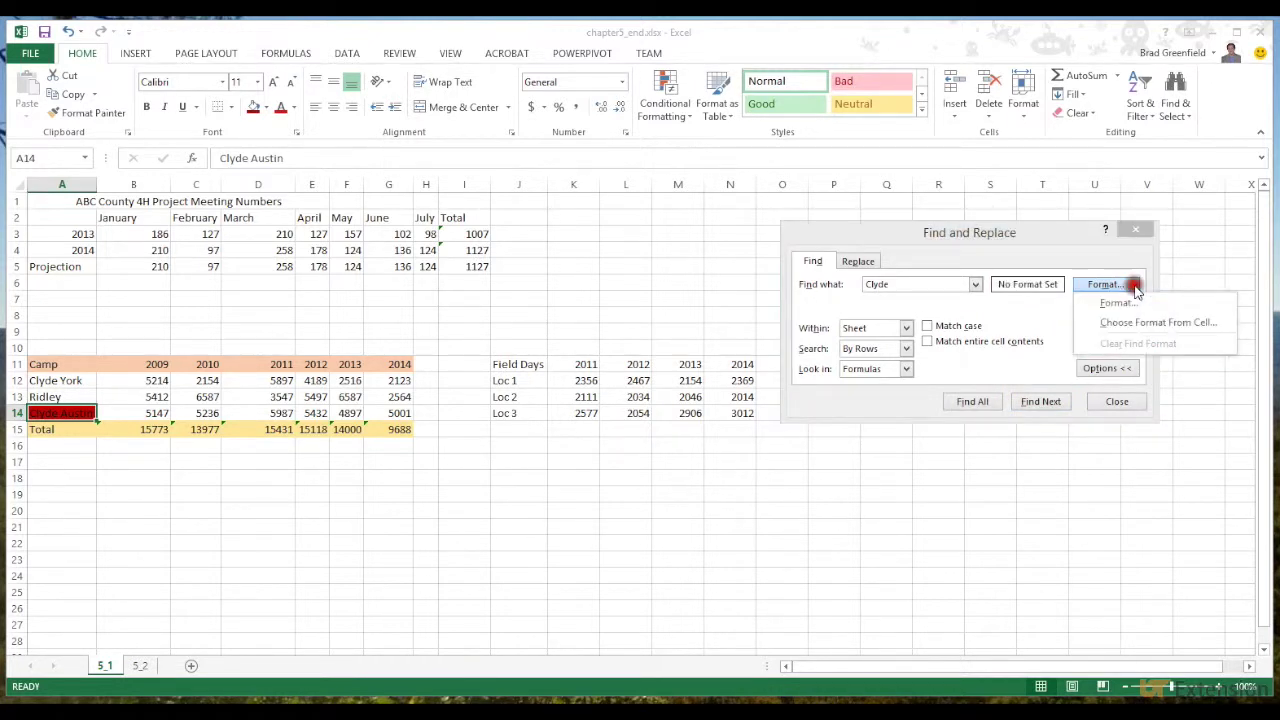
left_click(1116, 304)
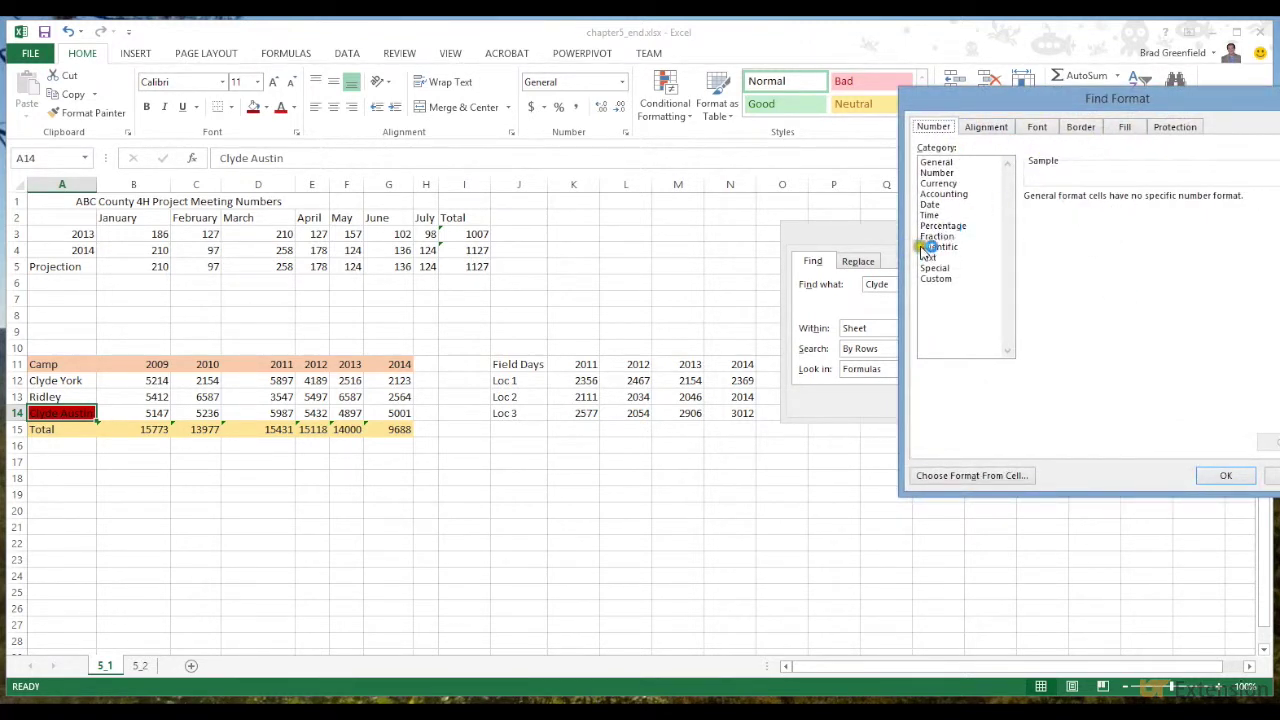
- Set Dark Red fill as the find format, search for matches, then move to Replace
left_click(1124, 127)
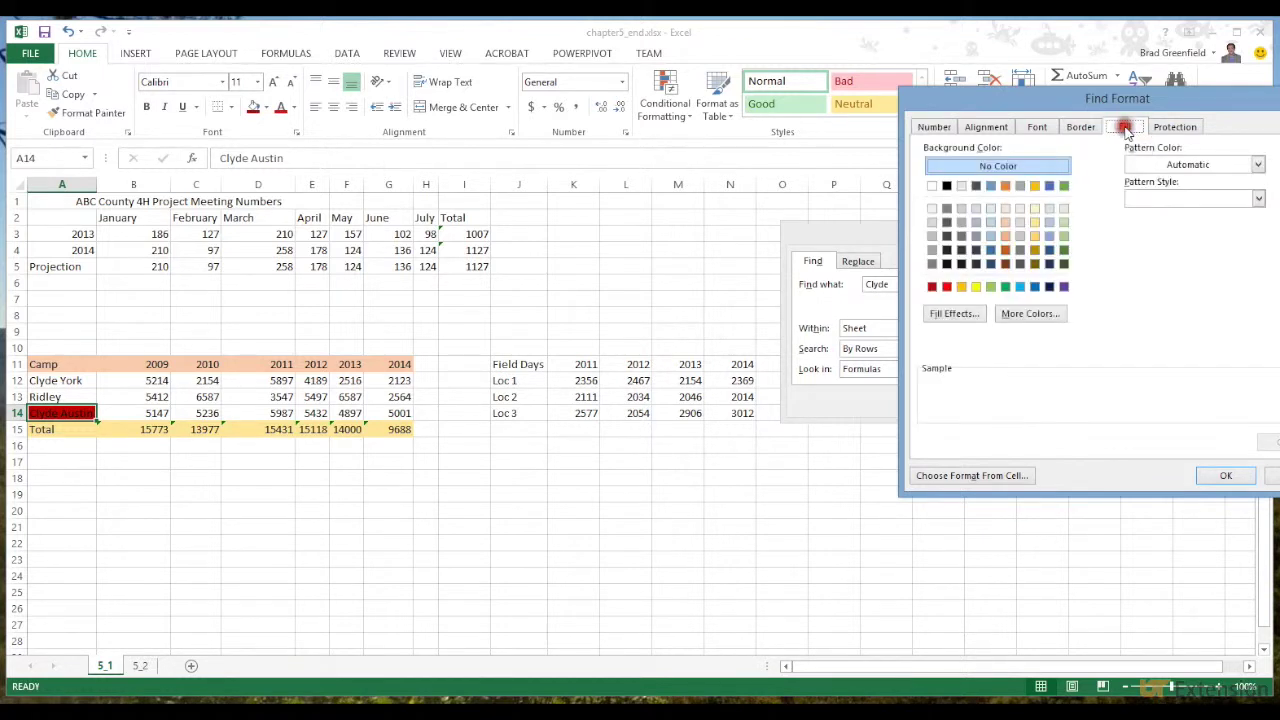
left_click(932, 287)
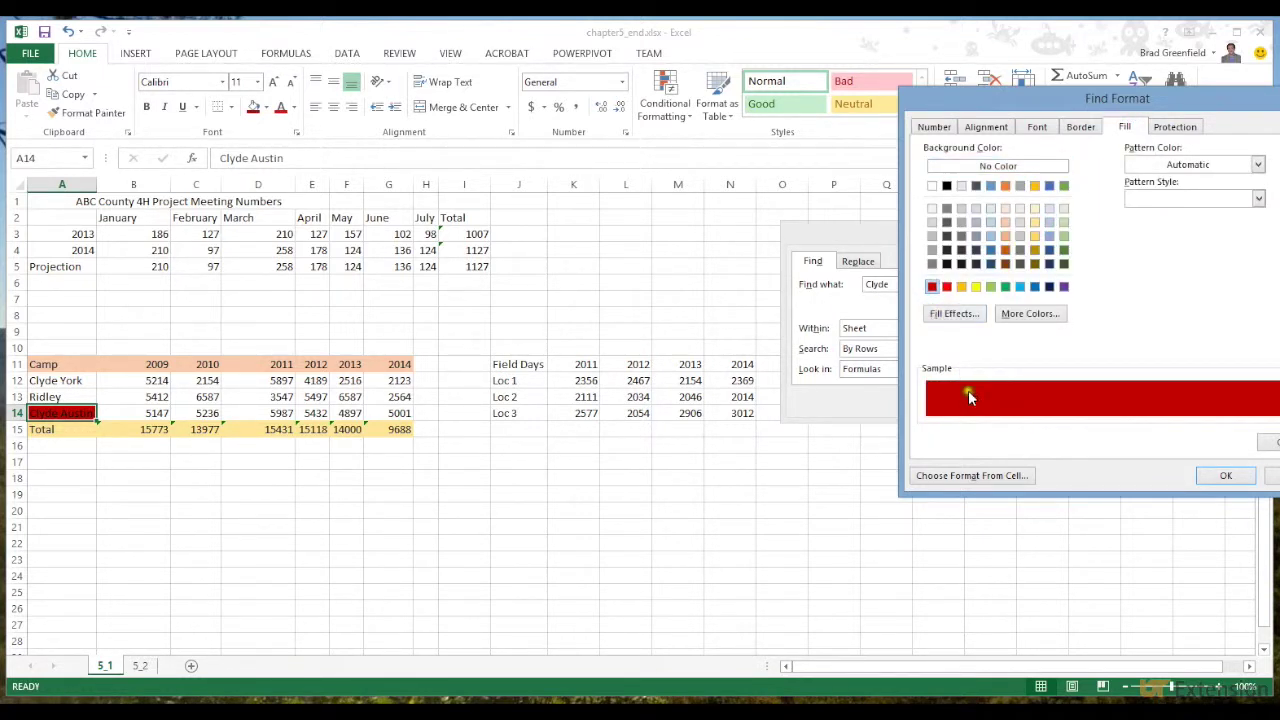
left_click(1224, 475)
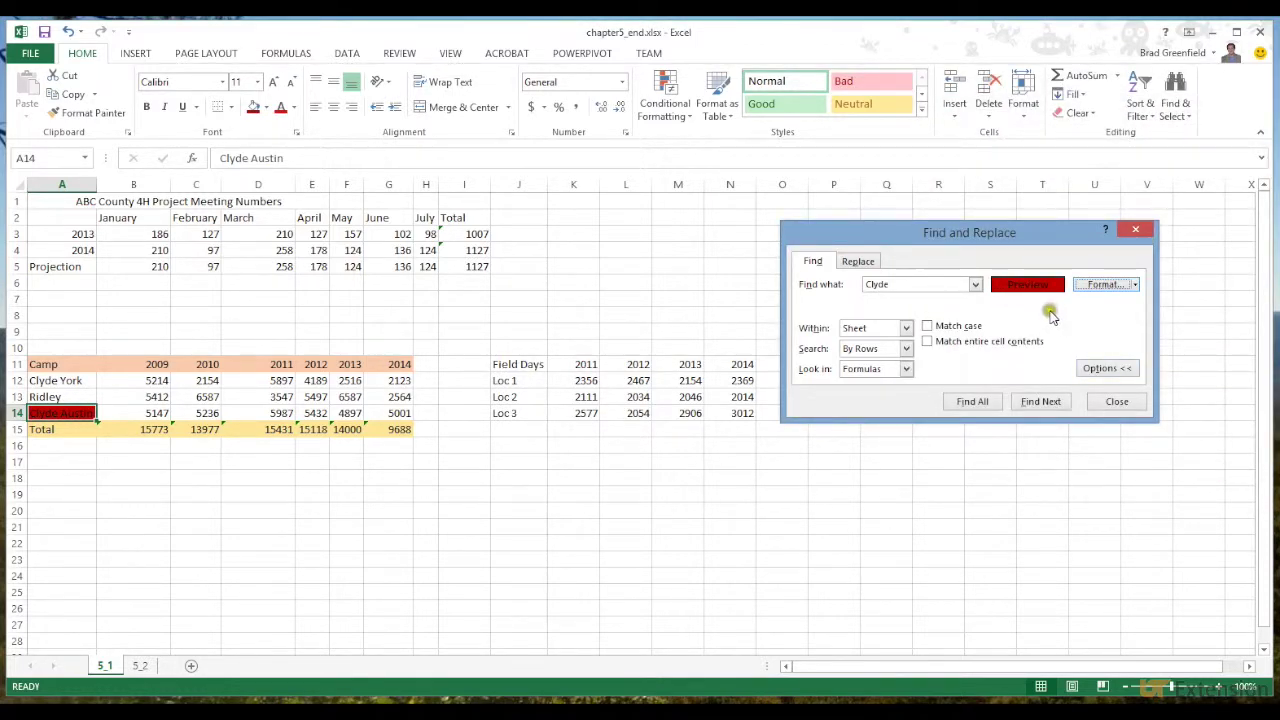
left_click(1050, 402)
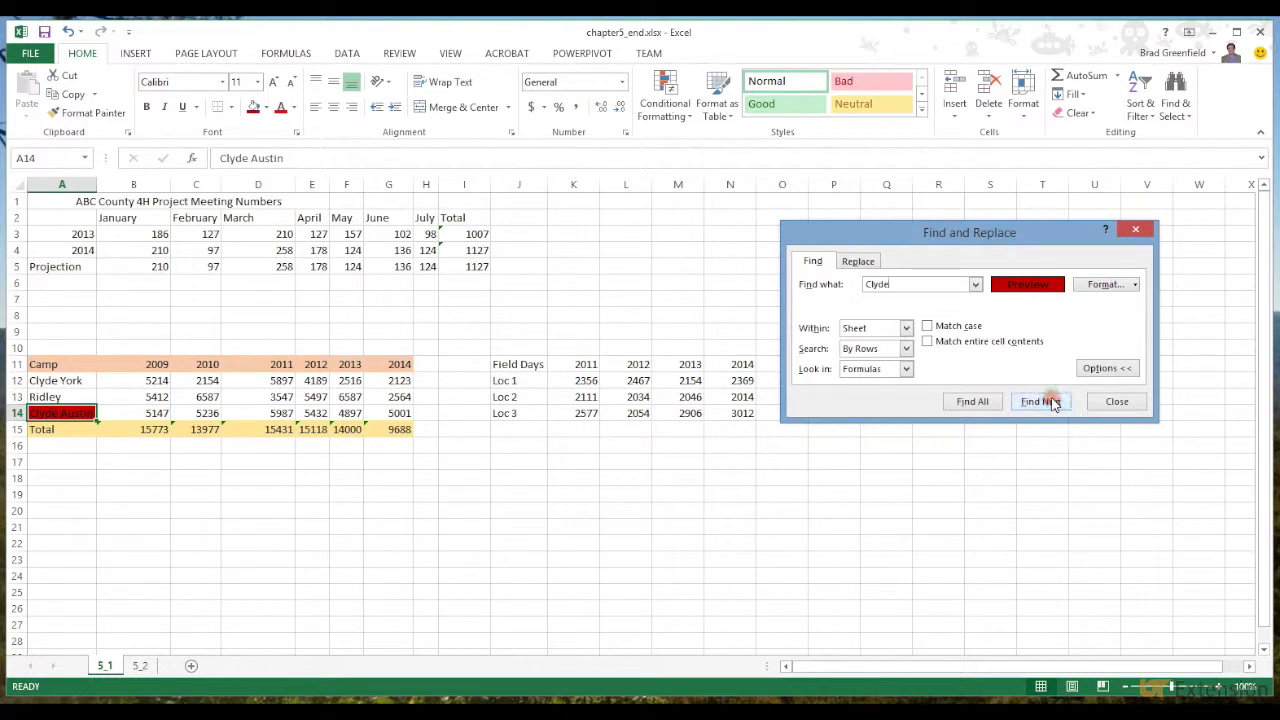
left_click(1048, 402)
left_click(855, 261)
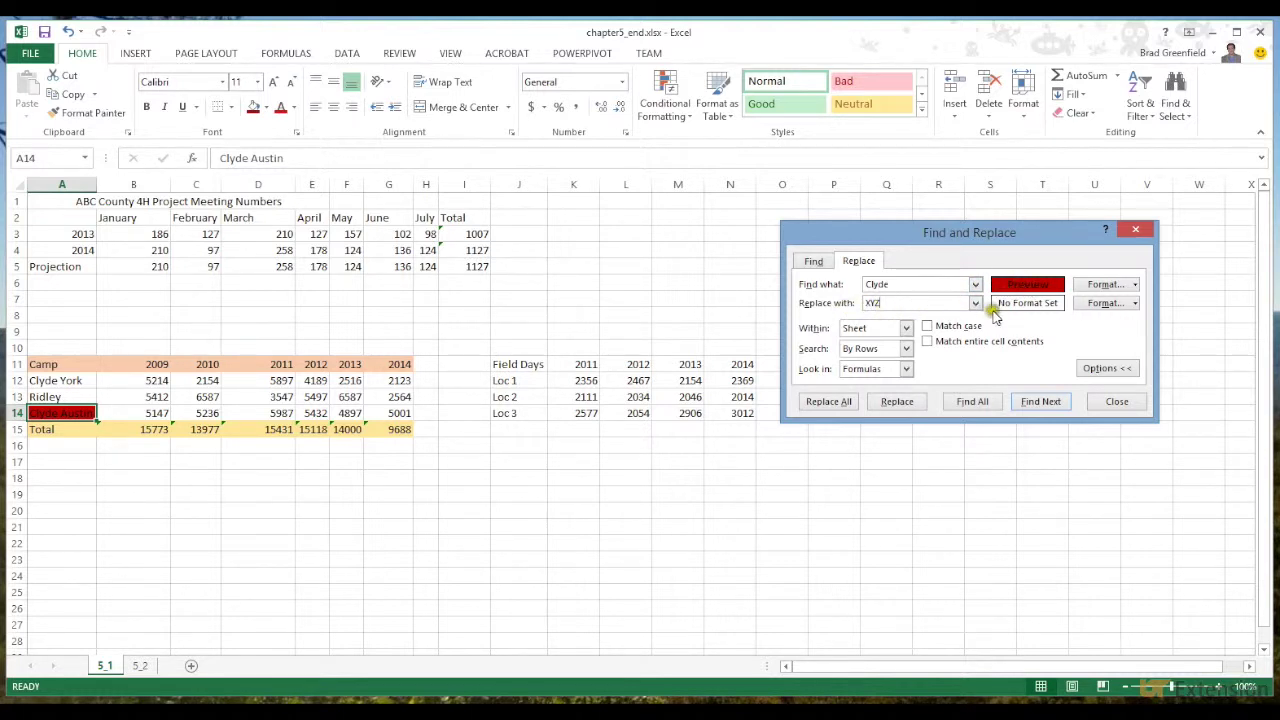
- Set a light blue fill as the 'XYZ' replacement format and find the next match
left_click(1131, 305)
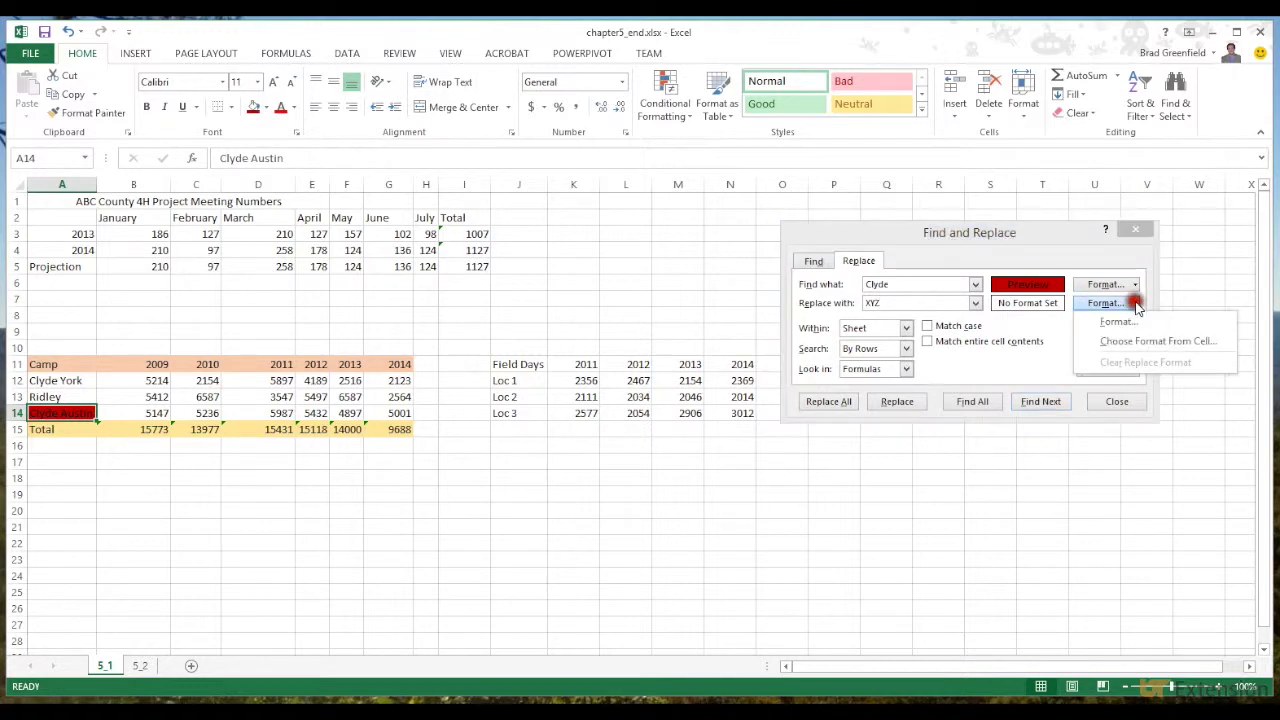
left_click(1116, 321)
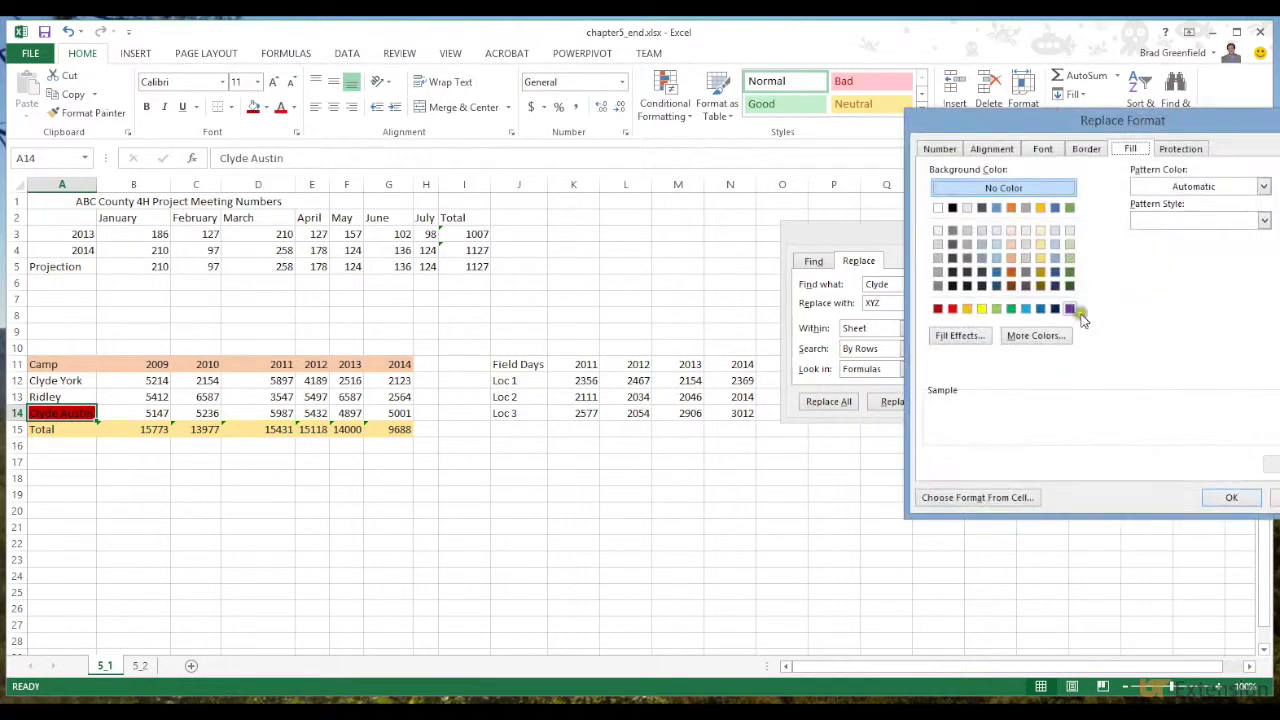
left_click(1025, 309)
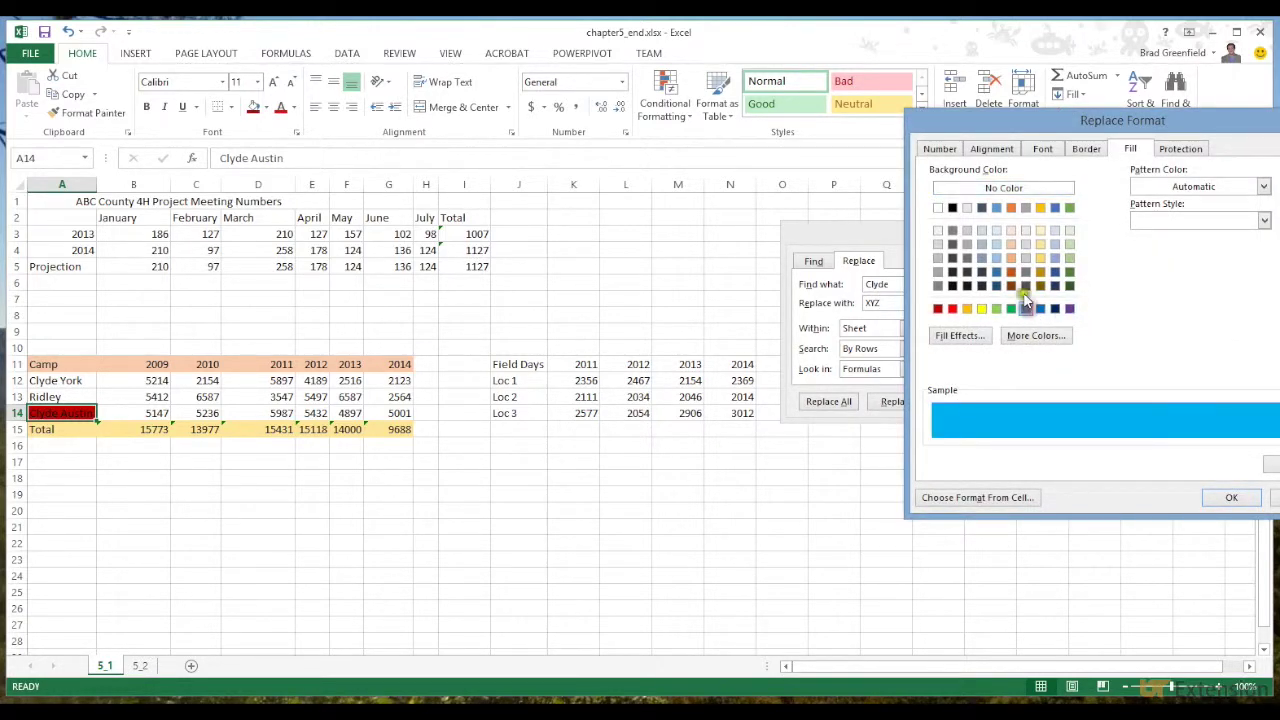
left_click(1222, 497)
left_click(1037, 401)
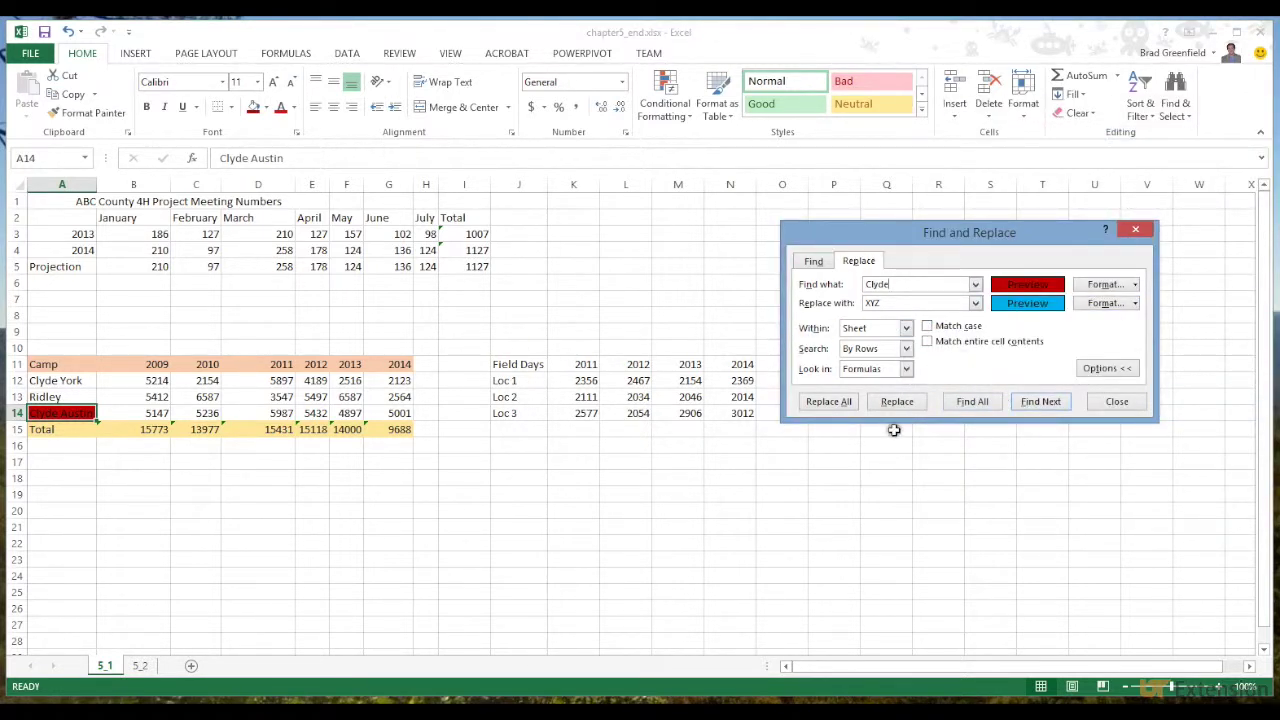
- Replace All, turning the red-filled A14 into 'XYZ' on light blue, and dismiss the confirmation
left_click(834, 402)
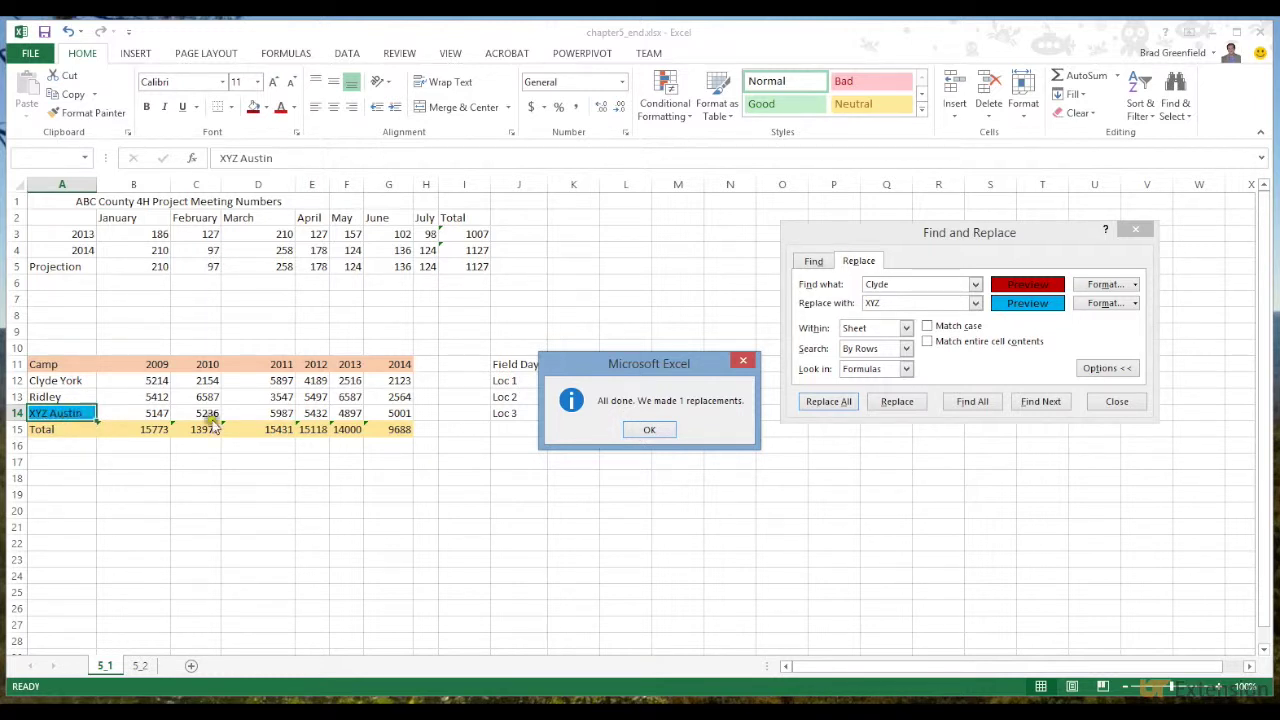
left_click(648, 430)
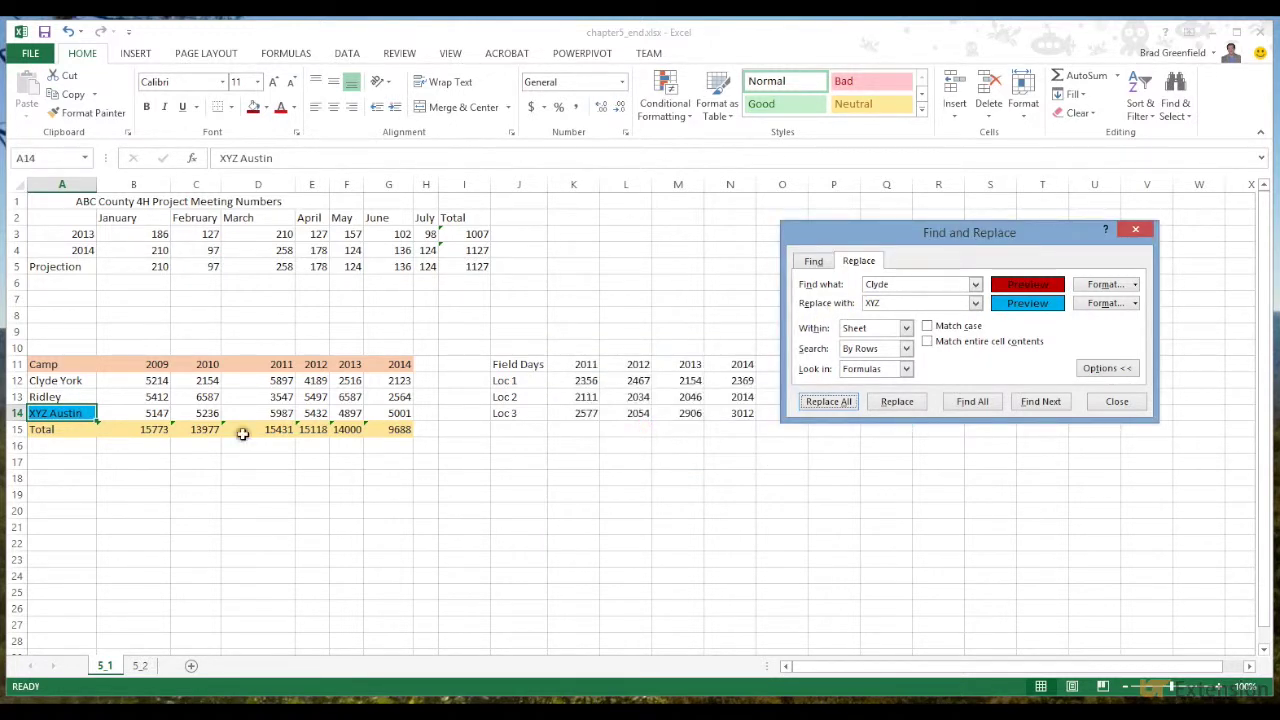